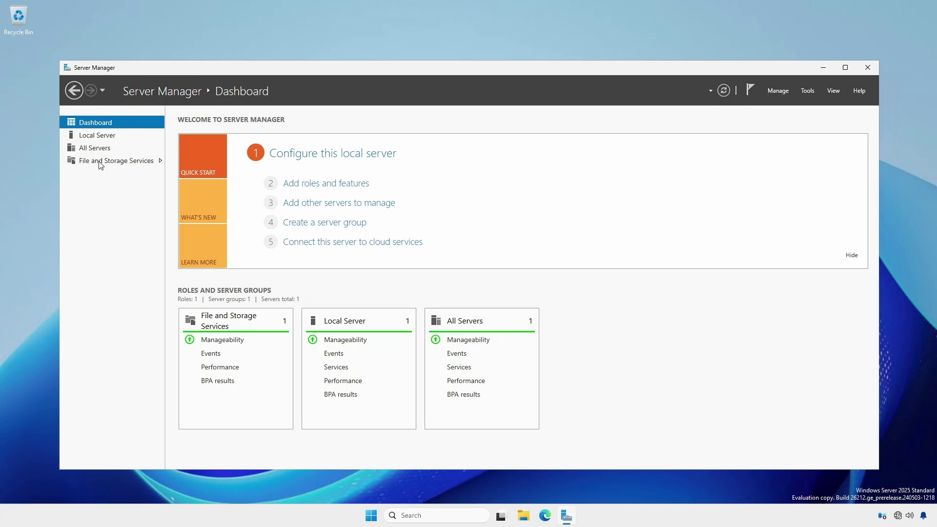
# - From Local Server, open the iscsi connection's properties in Network Connections
pyautogui.click(96, 138)
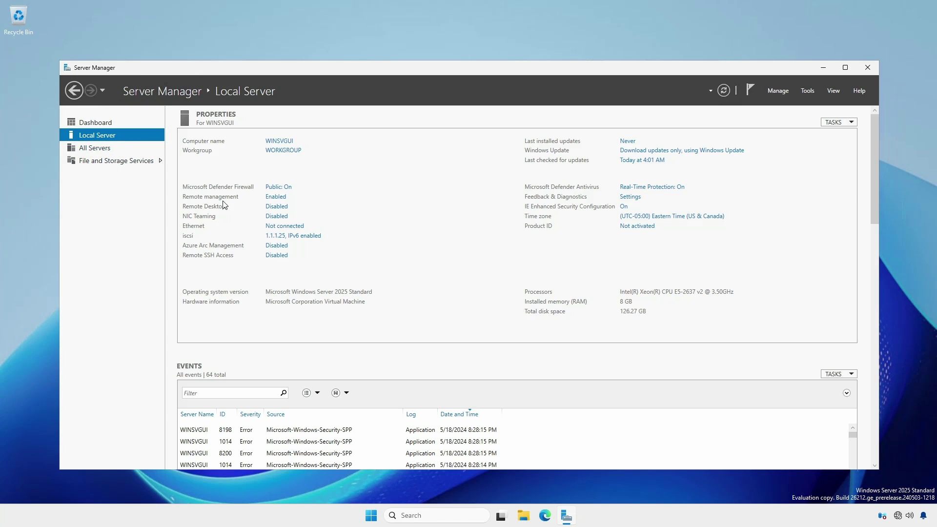
pyautogui.click(276, 237)
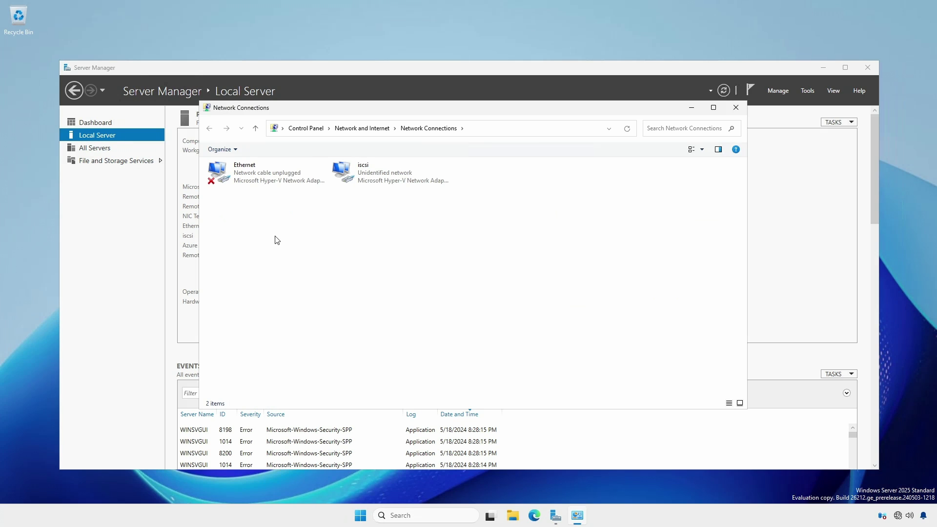
pyautogui.rightClick(375, 179)
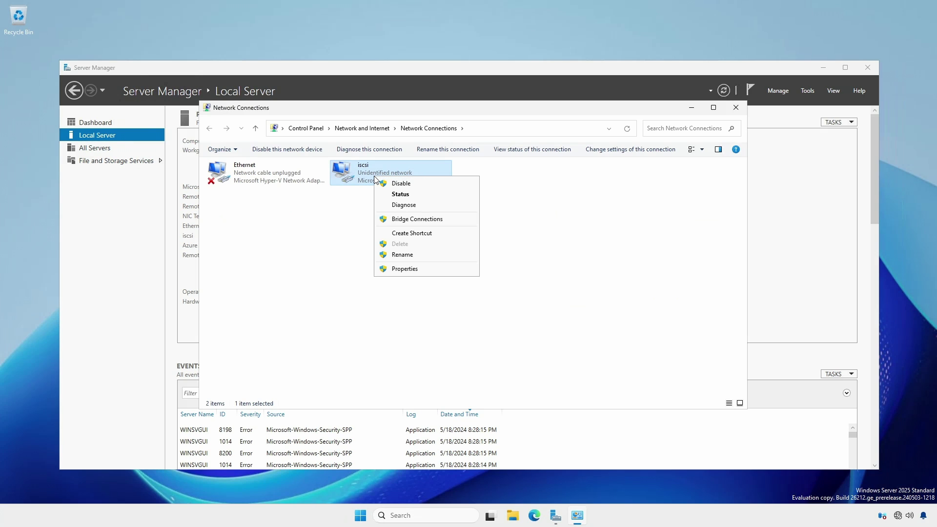
pyautogui.click(398, 268)
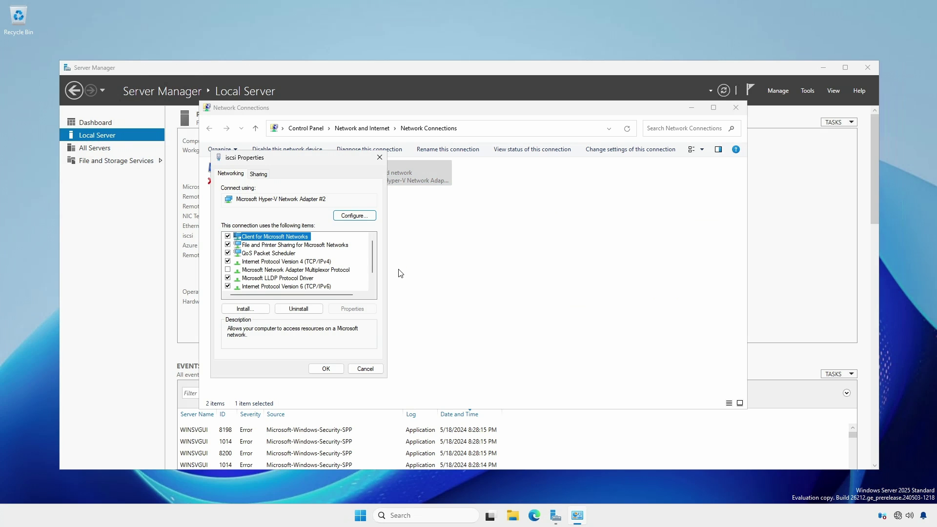
# - Unbind Client for Microsoft Networks, File and Printer Sharing, QoS, link-layer discovery, IPv6 and LLDP from iscsi
pyautogui.click(227, 236)
pyautogui.click(228, 244)
pyautogui.click(227, 253)
pyautogui.scroll(-1, 231, 271)
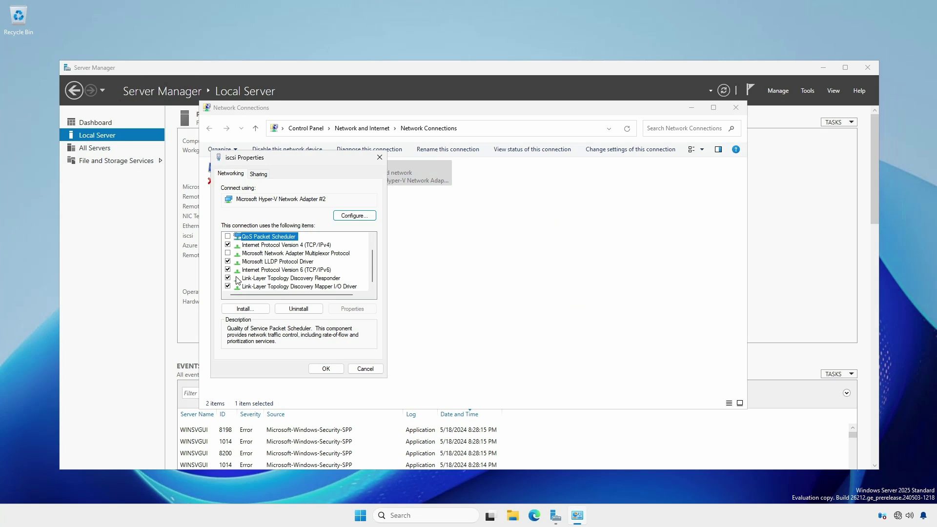
pyautogui.click(227, 286)
pyautogui.click(227, 278)
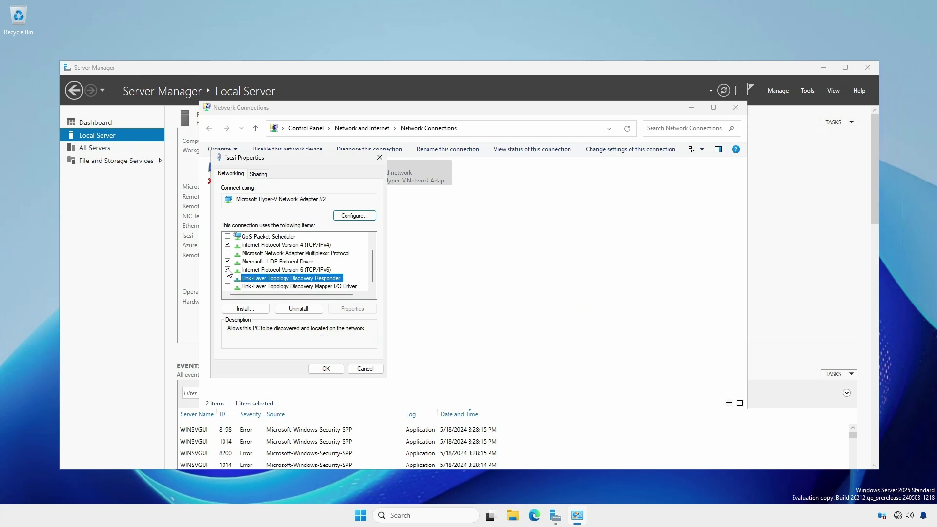
pyautogui.click(227, 269)
pyautogui.click(228, 261)
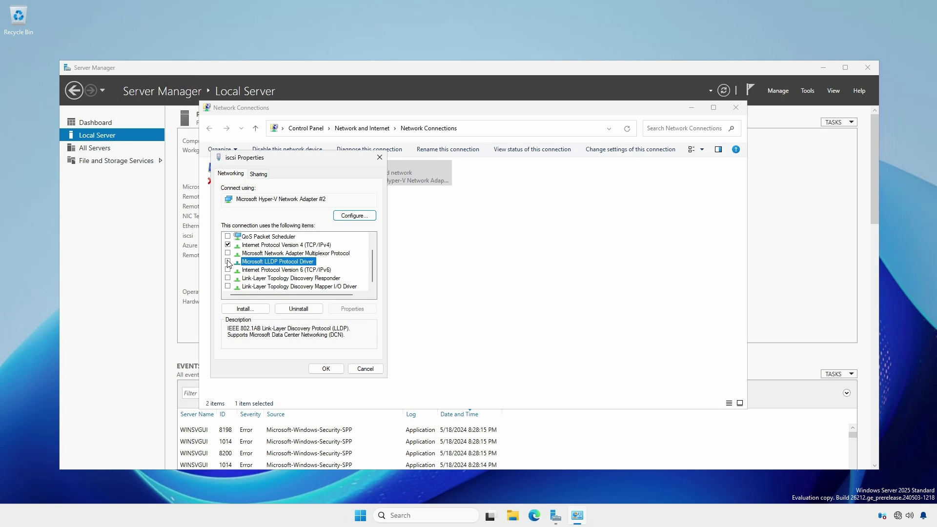
# - Confirm iscsi's IPv4 keeps static 1.1.1.25/255.255.255.0 and apply the binding changes
pyautogui.click(268, 246)
pyautogui.click(360, 309)
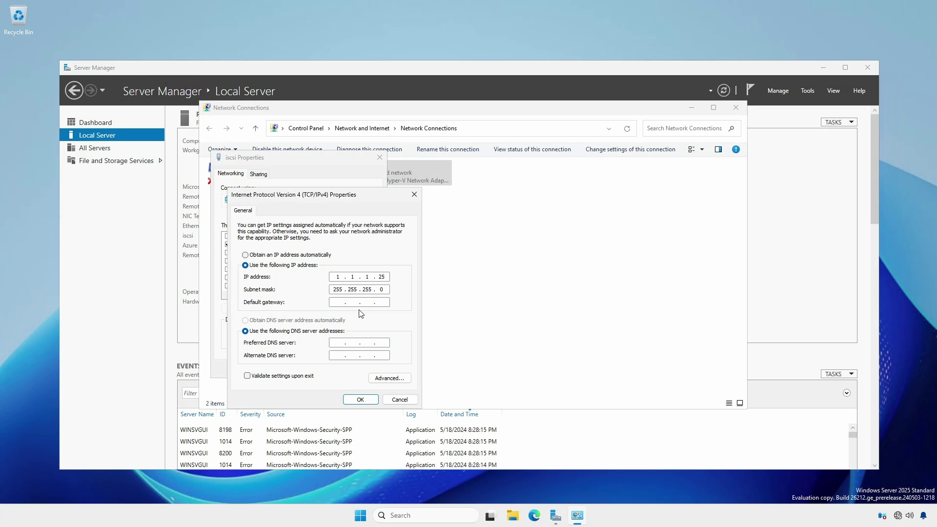
pyautogui.click(361, 399)
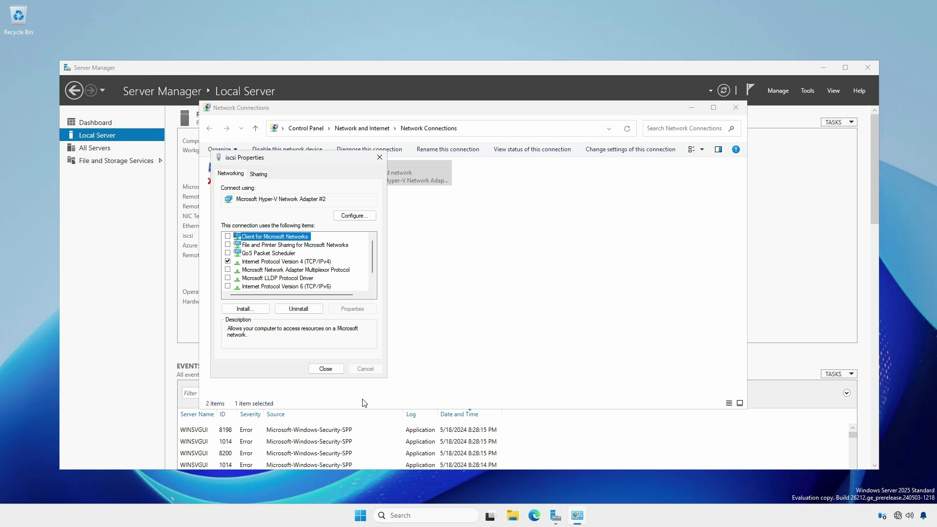
pyautogui.click(333, 371)
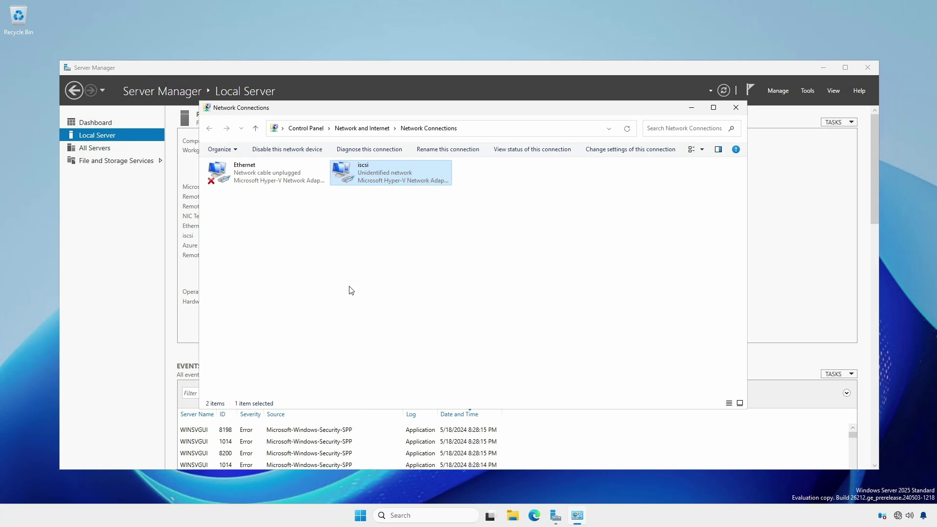
# - Set the iscsi adapter's advanced Jumbo Packet property to 9014 Bytes
pyautogui.rightClick(381, 175)
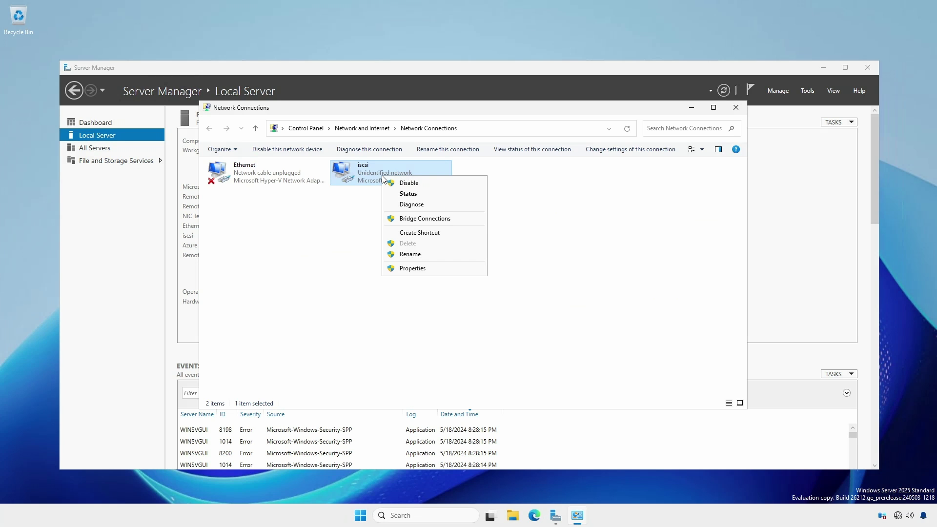
pyautogui.click(407, 270)
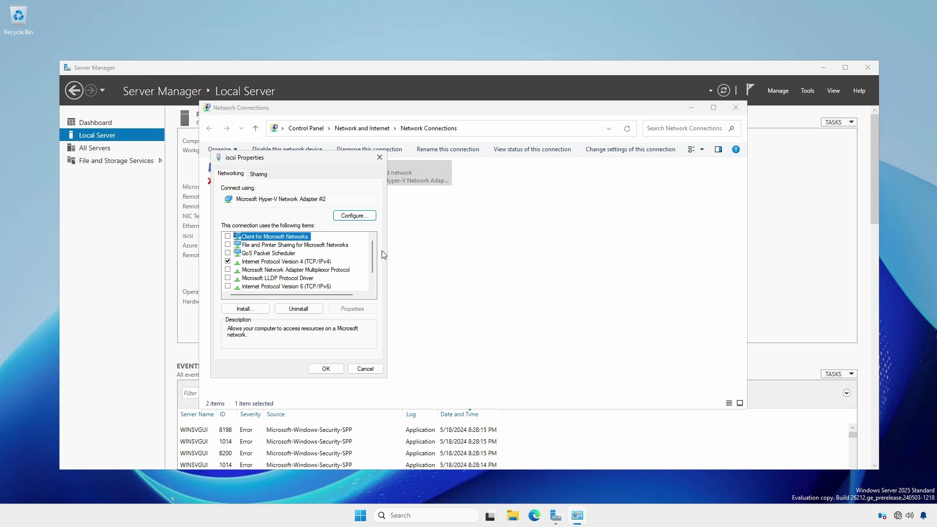
pyautogui.click(355, 216)
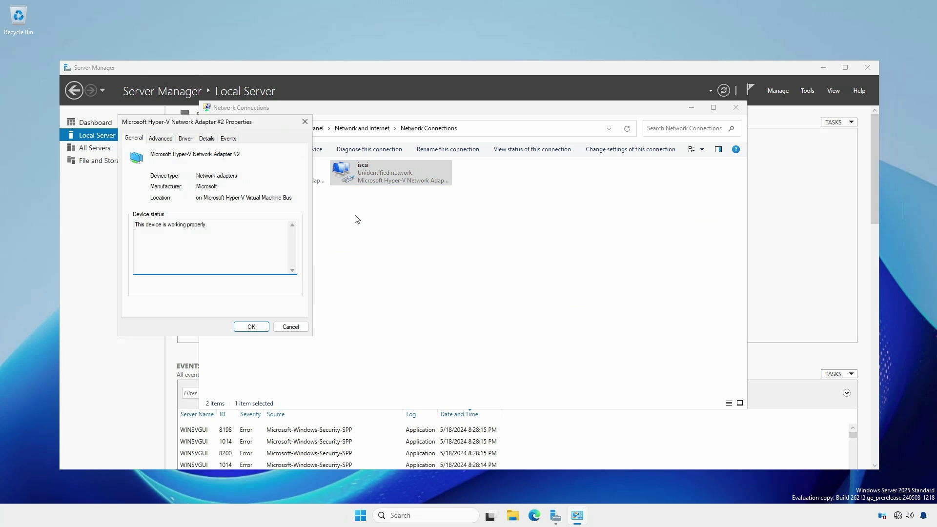
pyautogui.click(163, 141)
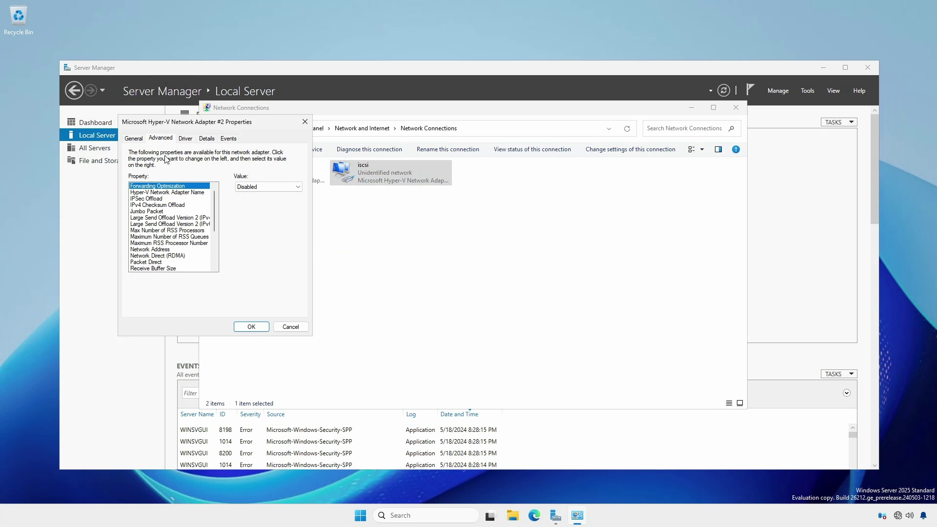
pyautogui.click(154, 213)
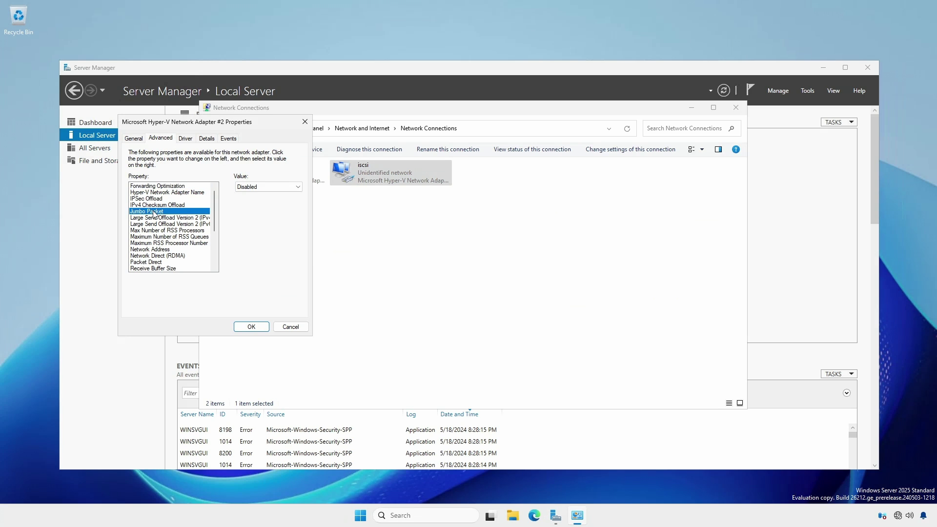
pyautogui.click(264, 189)
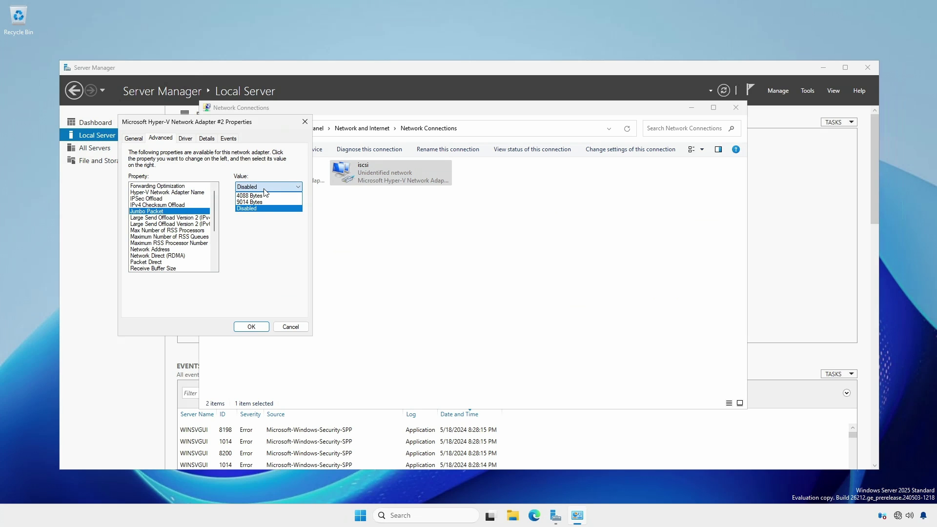
pyautogui.click(265, 202)
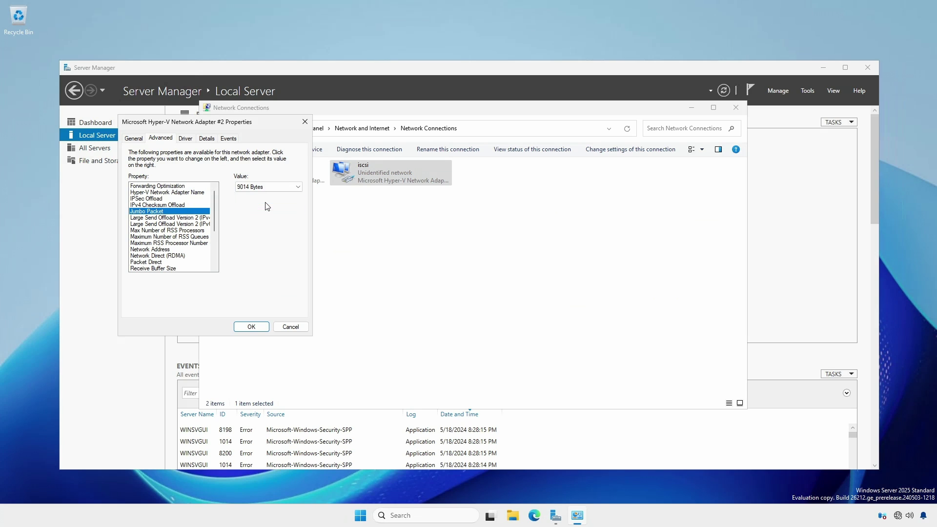
pyautogui.click(243, 327)
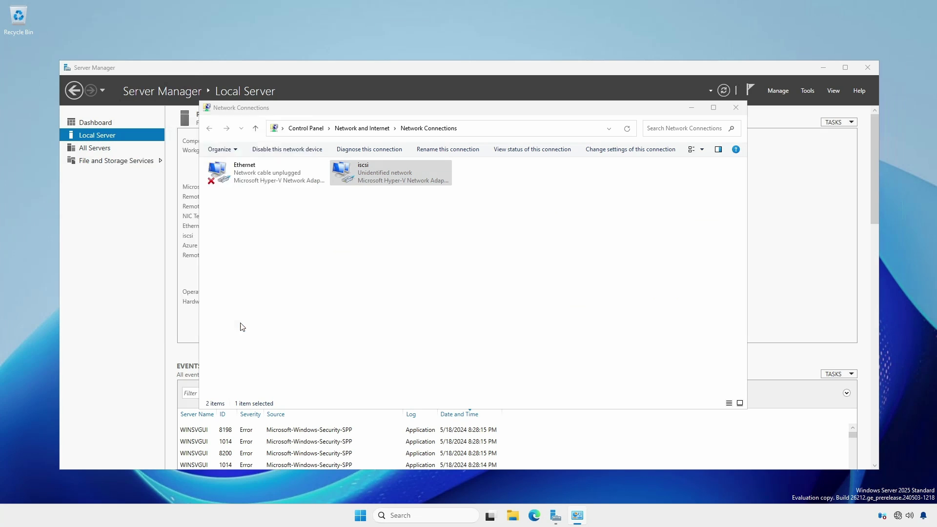
# - Close Network Connections and launch Windows Defender Firewall with Advanced Security from Tools
pyautogui.click(735, 108)
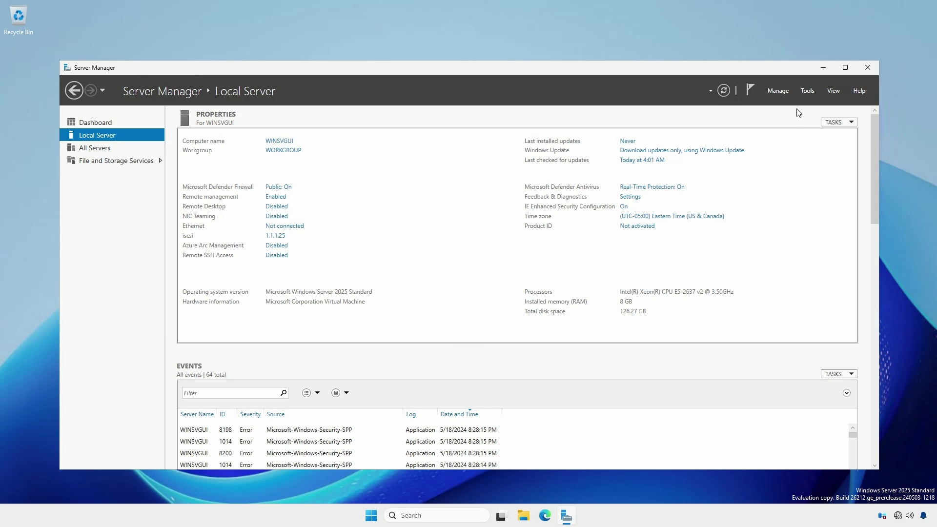
pyautogui.click(807, 92)
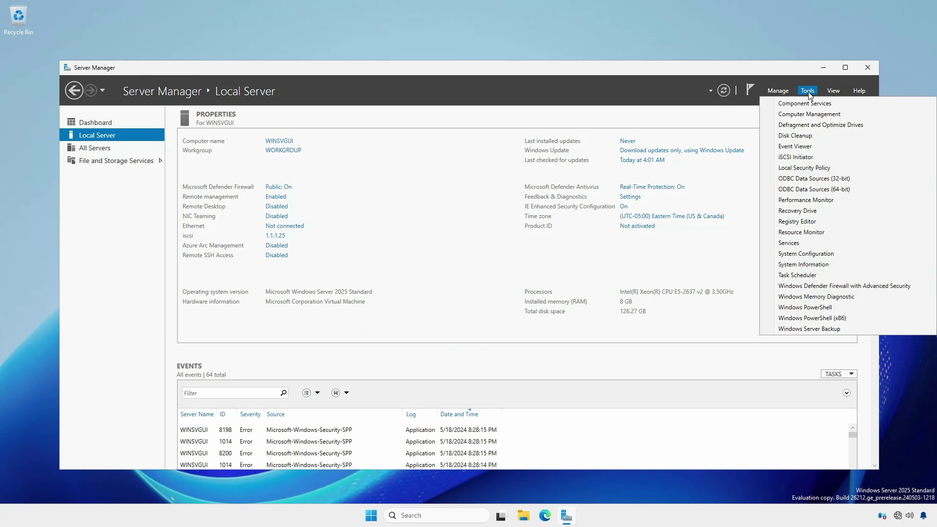
pyautogui.click(805, 287)
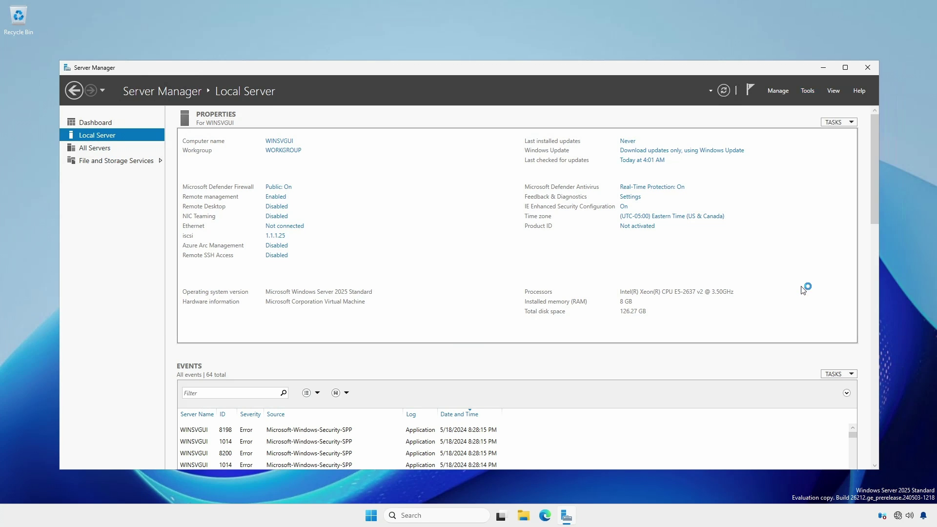
# - Enable the Private inbound Core Networking Diagnostics ICMP Echo Request (ICMPv4-In) rule and close the firewall console
pyautogui.moveTo(533, 255); pyautogui.dragTo(717, 254)
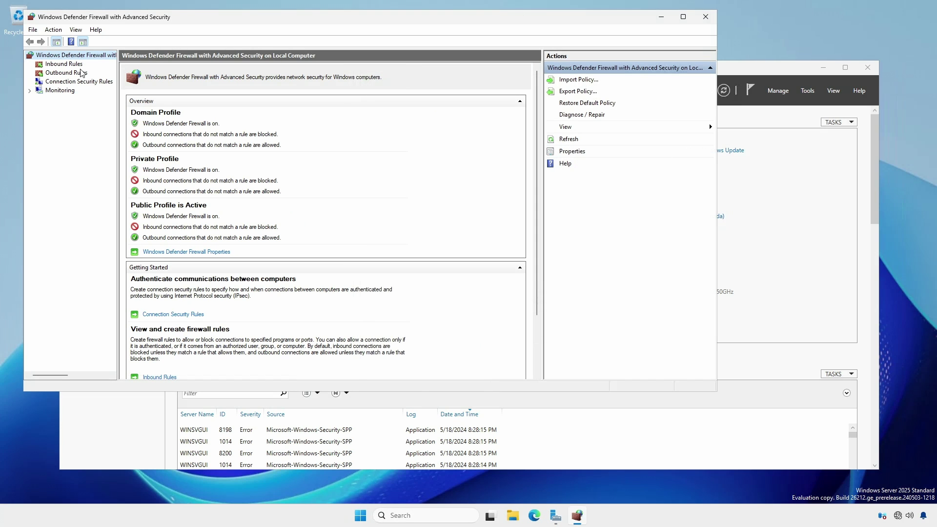
pyautogui.click(77, 67)
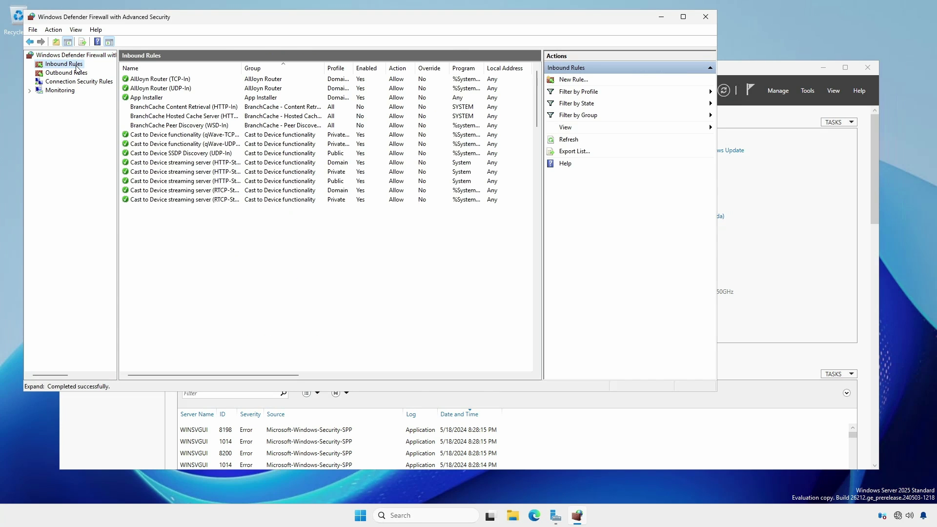
pyautogui.scroll(-7, 188, 189)
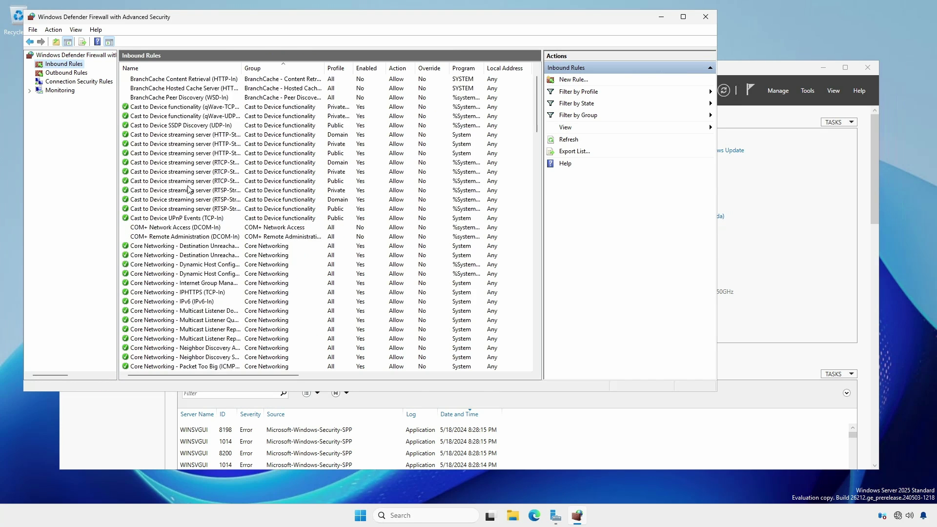
pyautogui.scroll(-4, 188, 189)
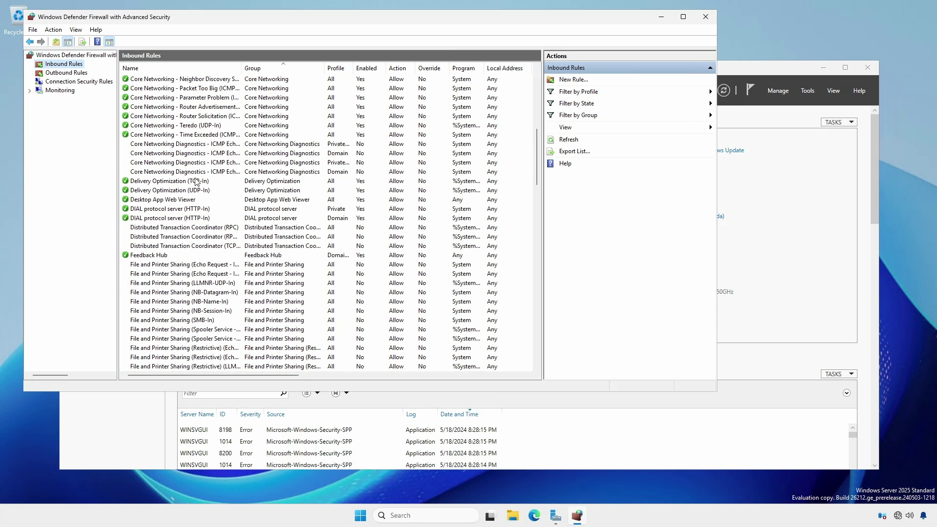
pyautogui.moveTo(240, 70); pyautogui.dragTo(320, 70)
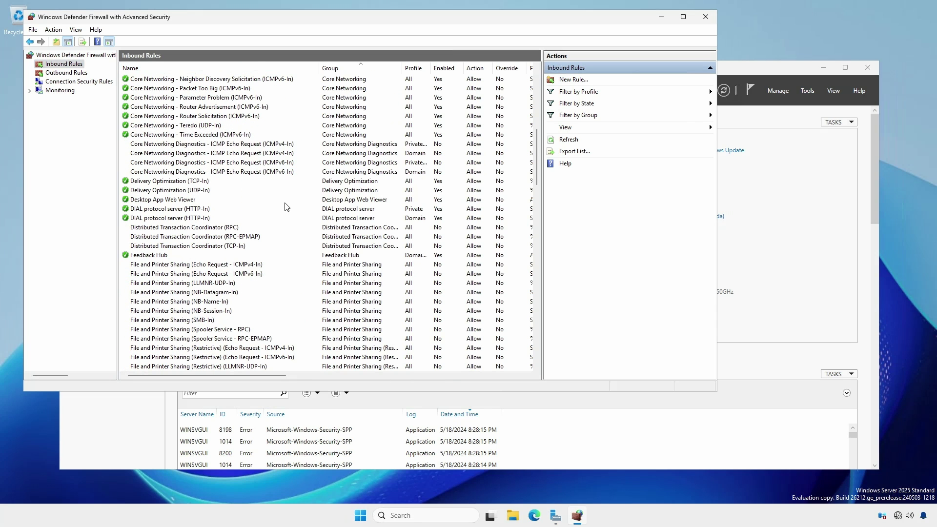
pyautogui.click(263, 145)
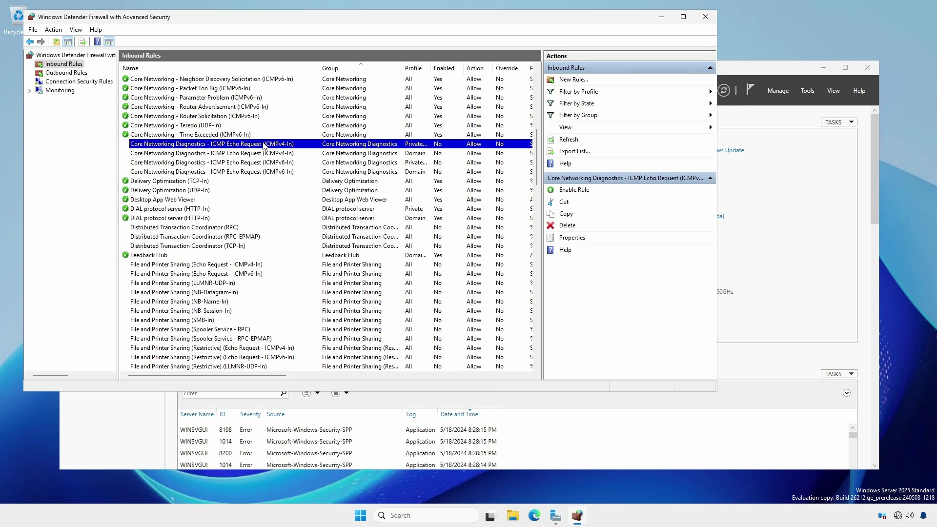
pyautogui.rightClick(264, 144)
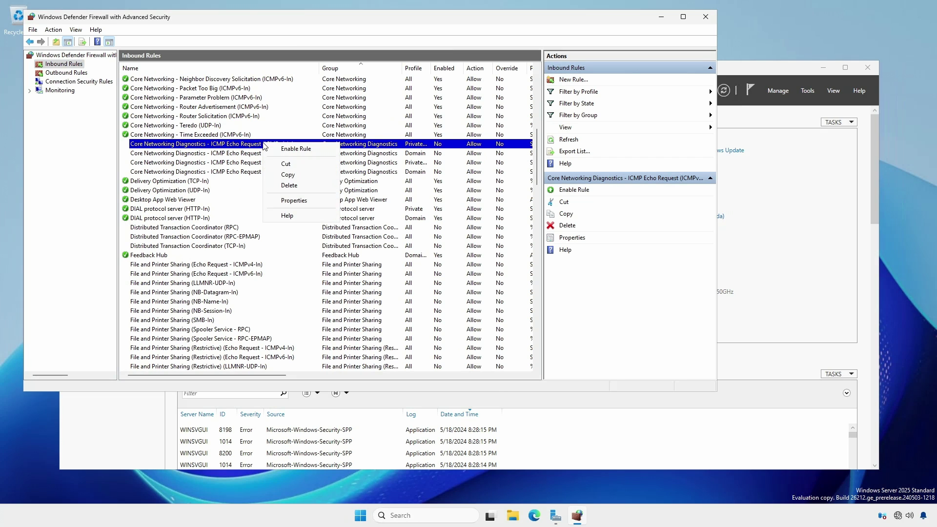
pyautogui.click(282, 146)
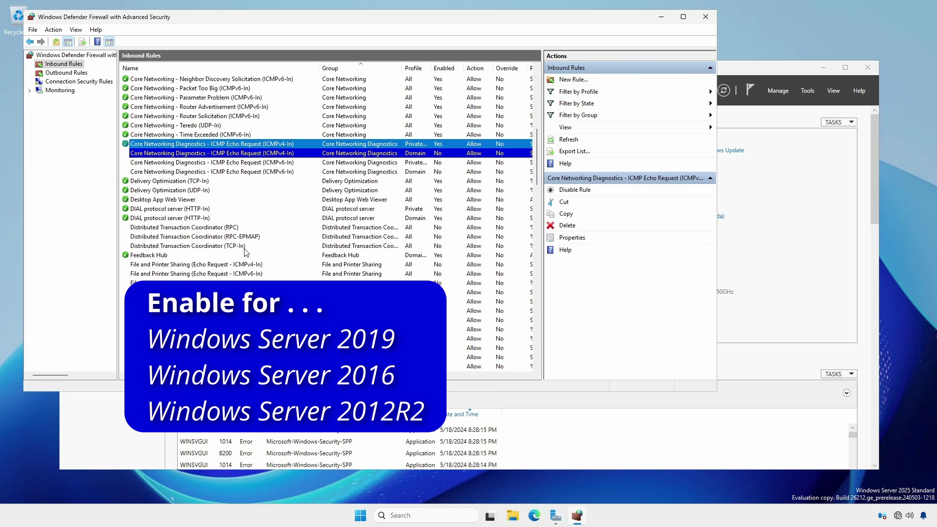
pyautogui.click(246, 265)
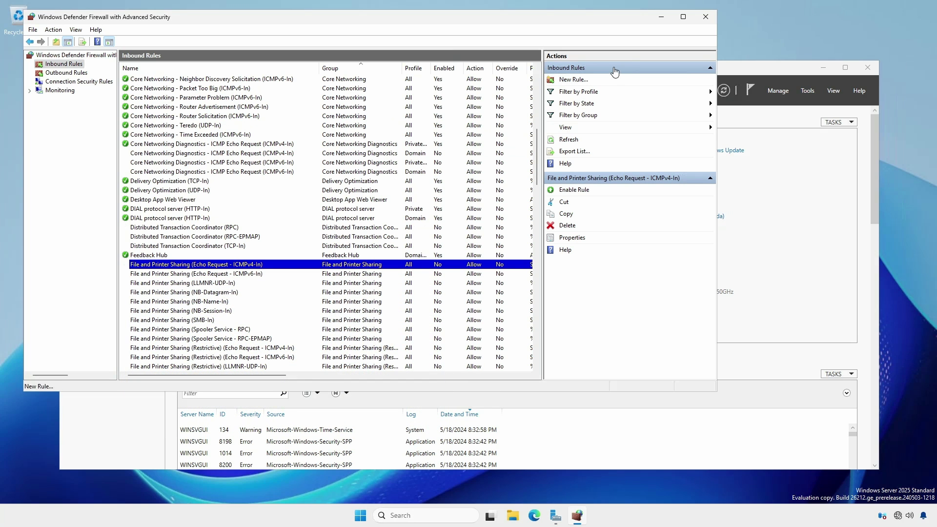
pyautogui.click(709, 18)
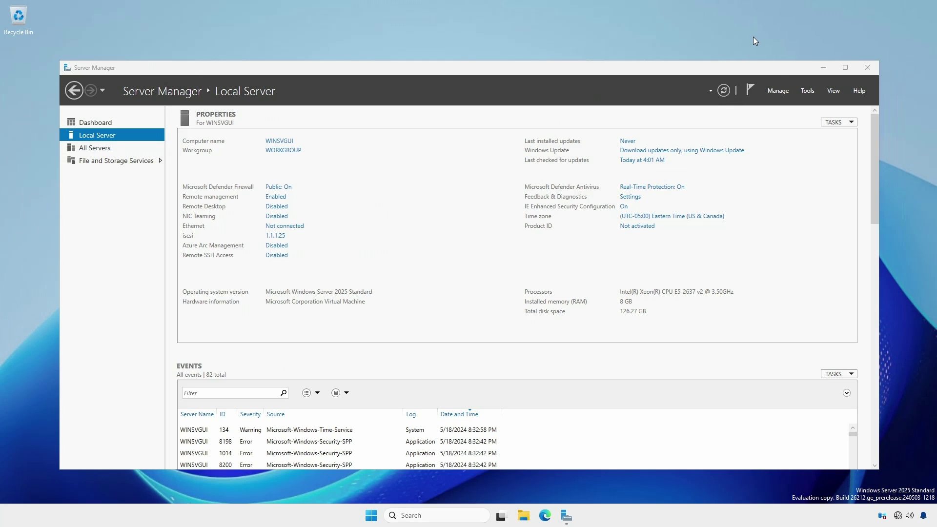
# - In Add Roles and Features, select iSCSI Target Server and accept the required File Server feature
pyautogui.click(779, 95)
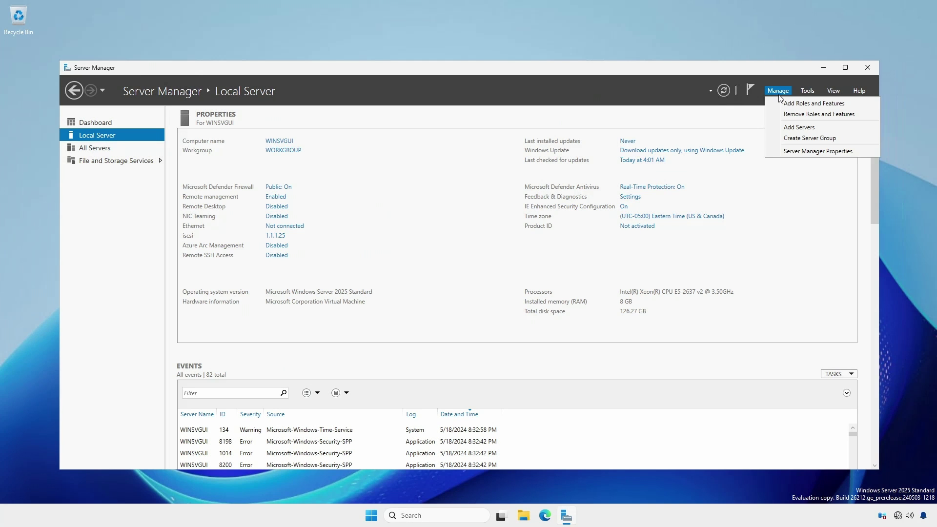
pyautogui.click(788, 103)
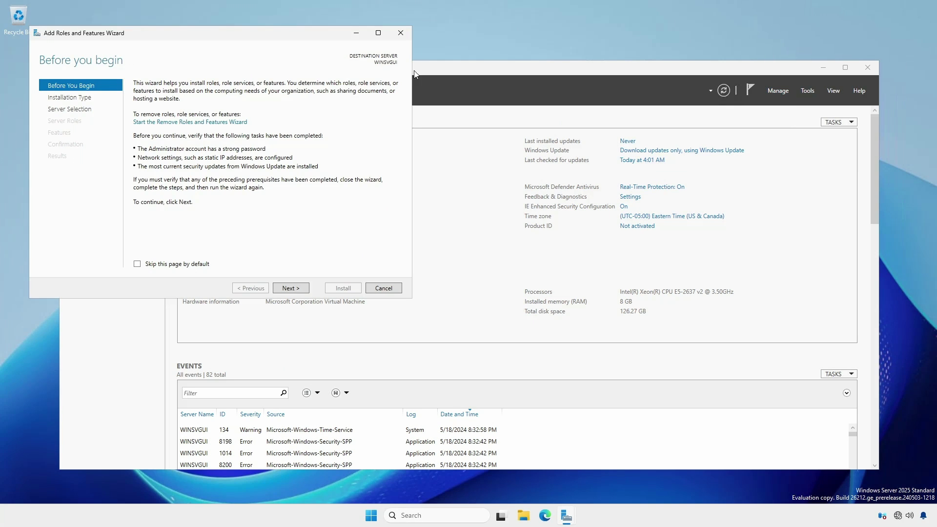
pyautogui.click(84, 110)
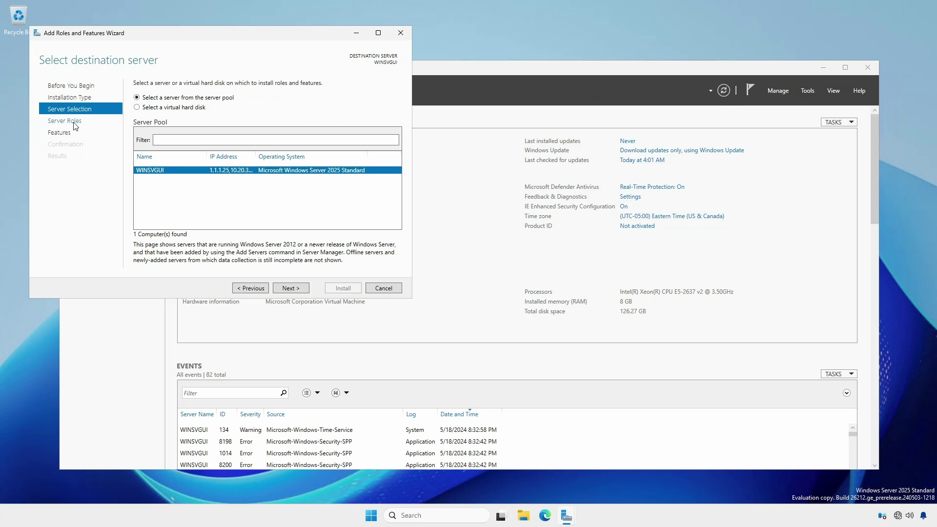
pyautogui.click(74, 123)
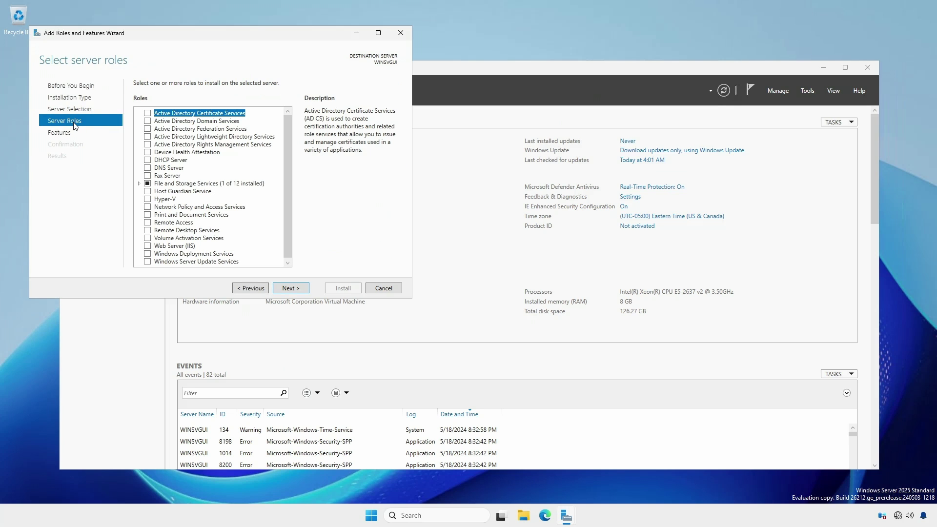
pyautogui.click(139, 183)
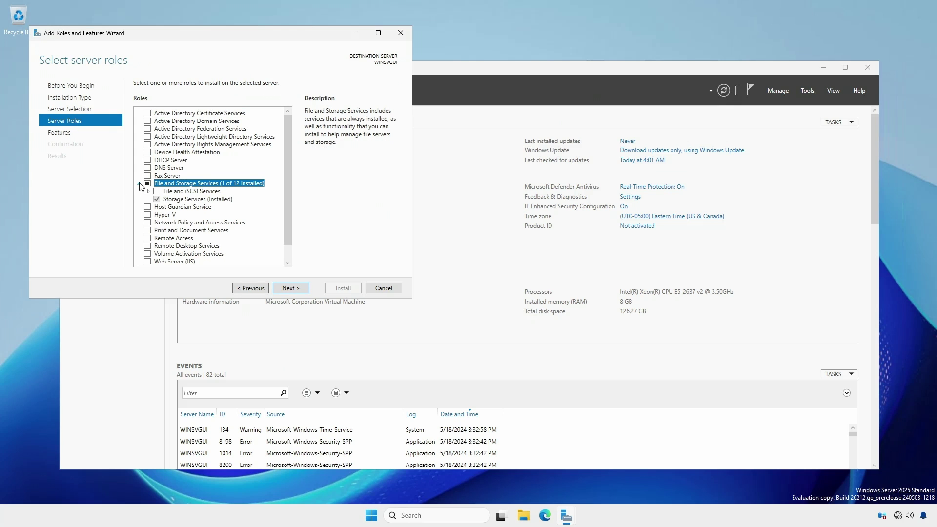
pyautogui.click(148, 192)
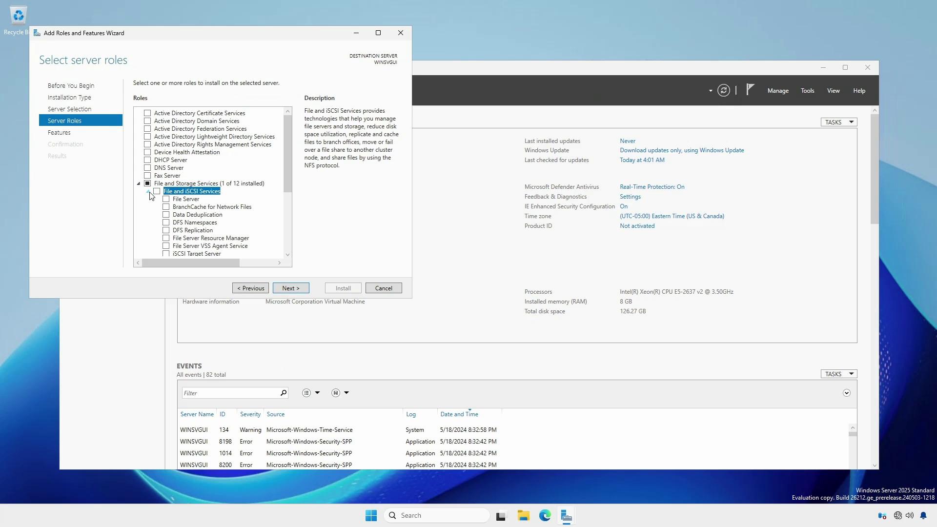
pyautogui.scroll(-2, 240, 179)
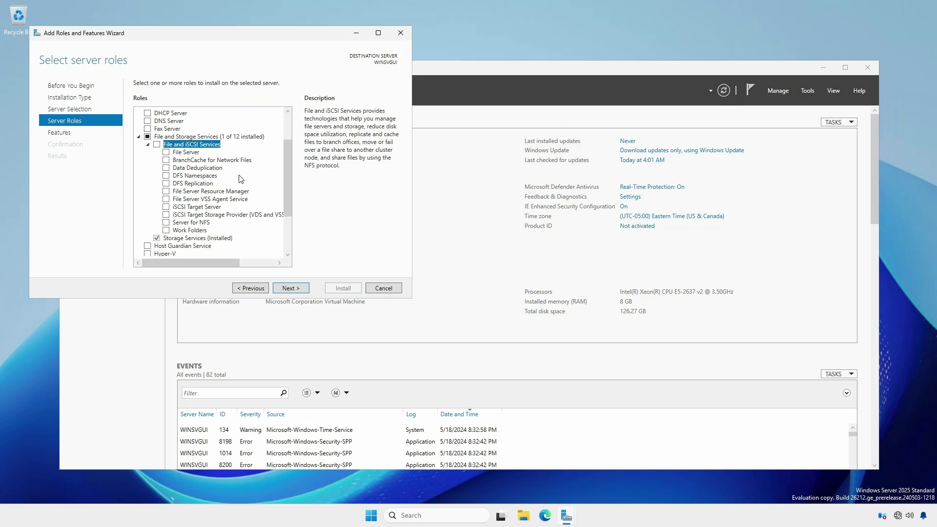
pyautogui.click(166, 207)
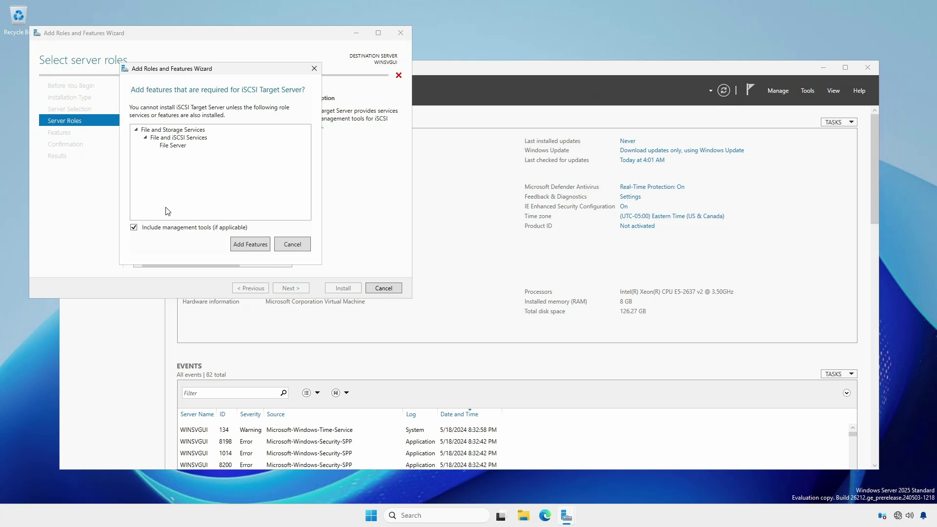
pyautogui.click(261, 244)
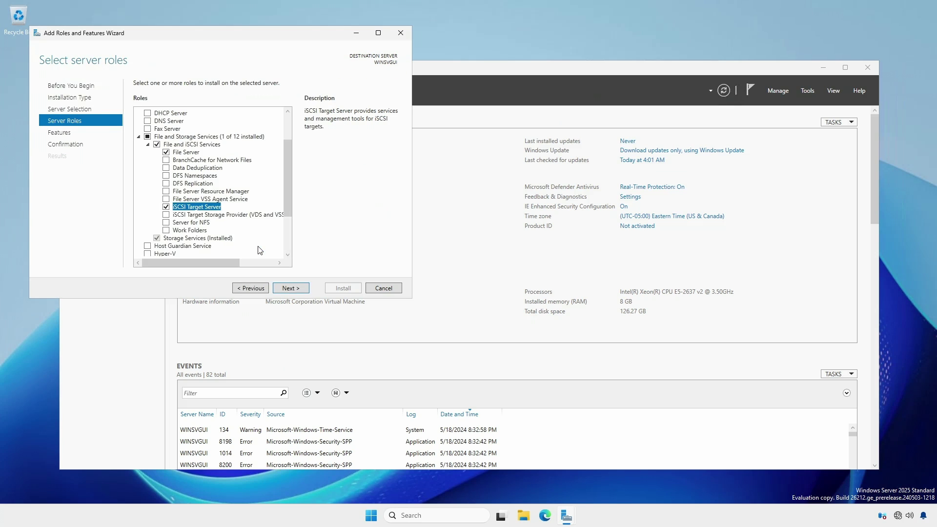
# - Install the selected roles and close the finished wizard
pyautogui.click(289, 290)
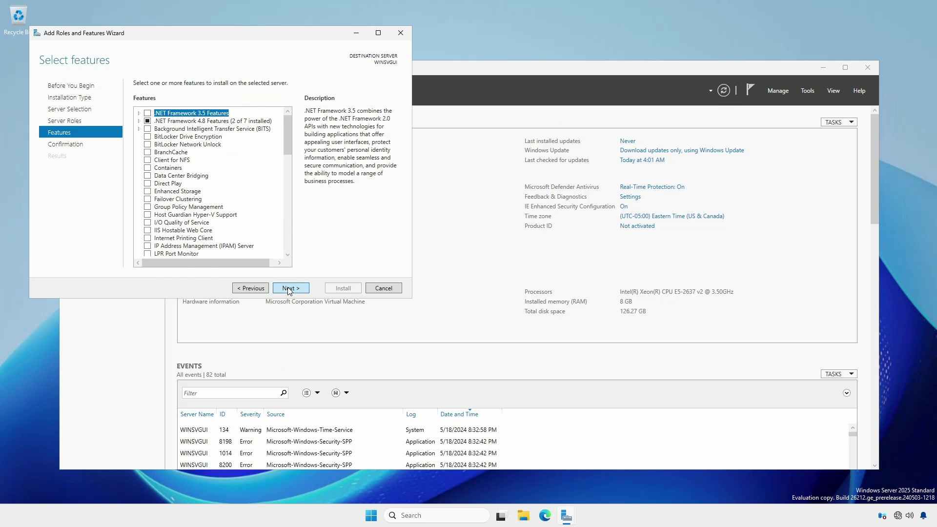
pyautogui.click(289, 291)
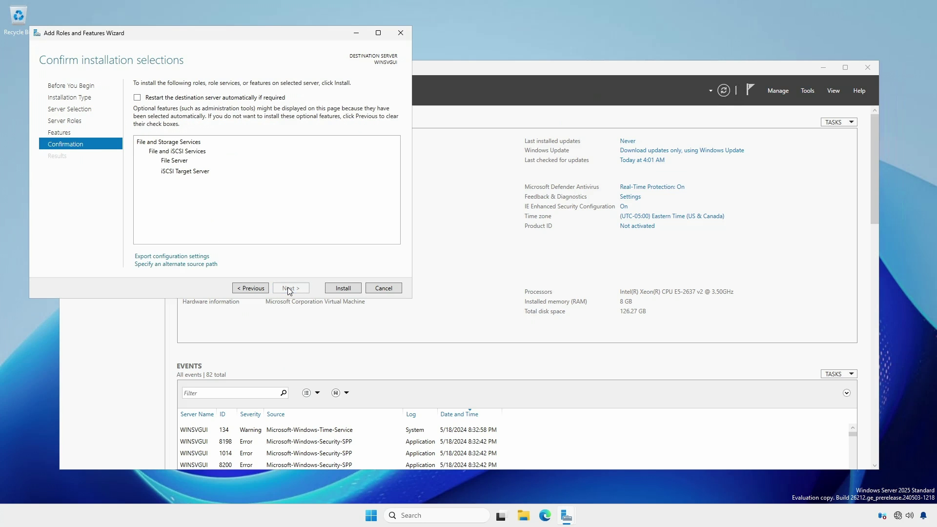
pyautogui.click(338, 289)
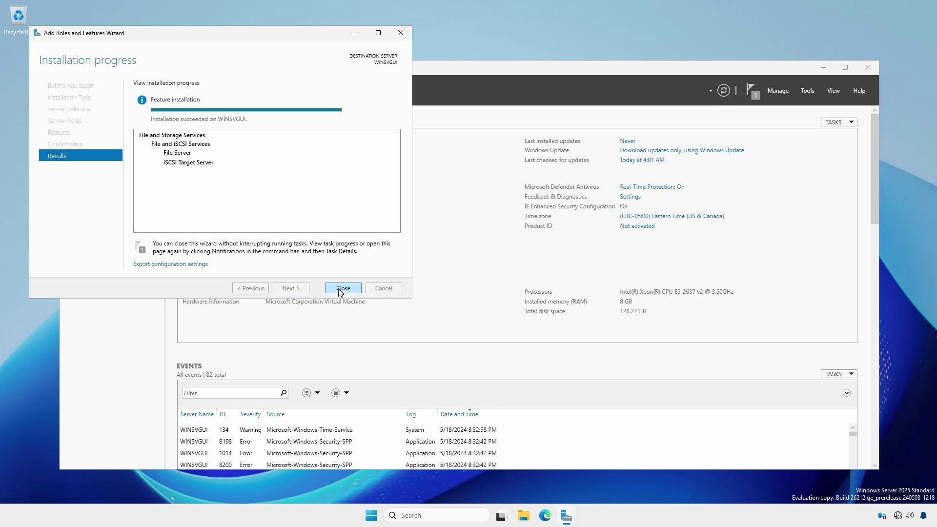
pyautogui.click(340, 289)
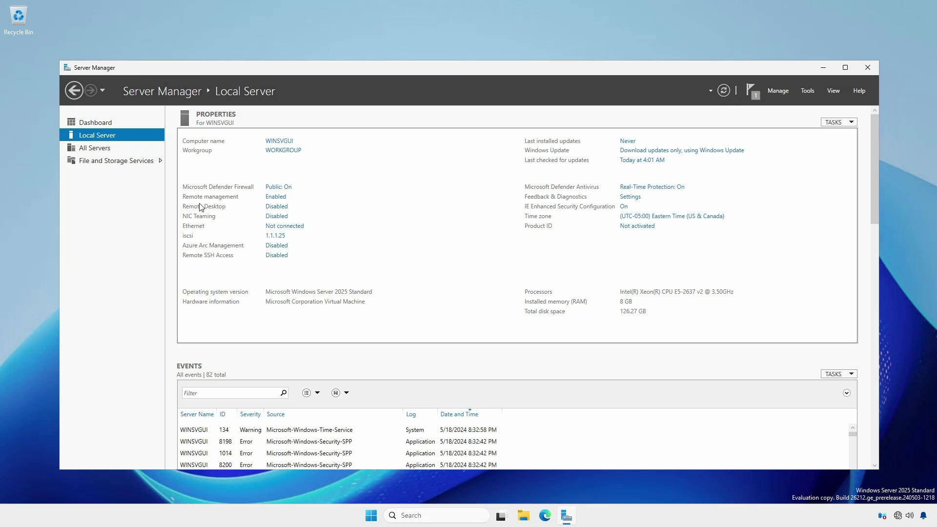
# - Start a new iSCSI virtual disk from File and Storage Services > iSCSI
pyautogui.click(132, 163)
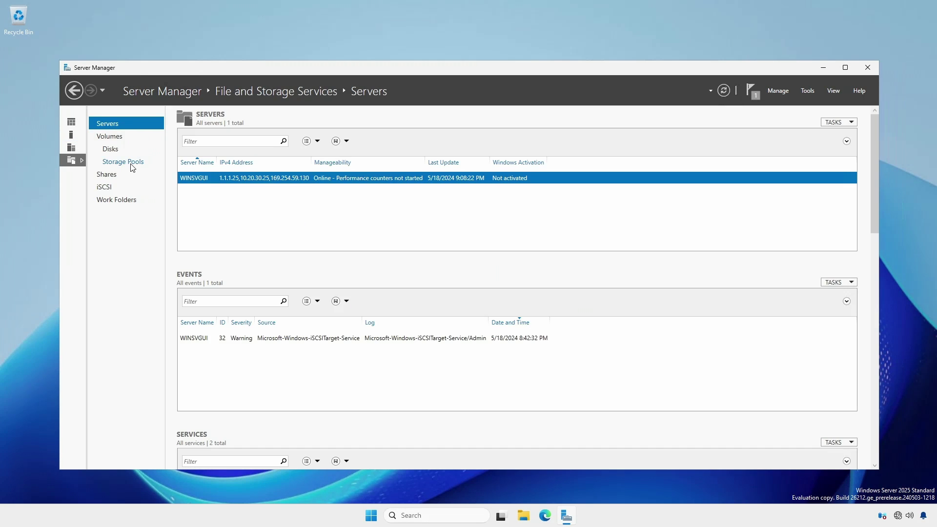
pyautogui.click(107, 191)
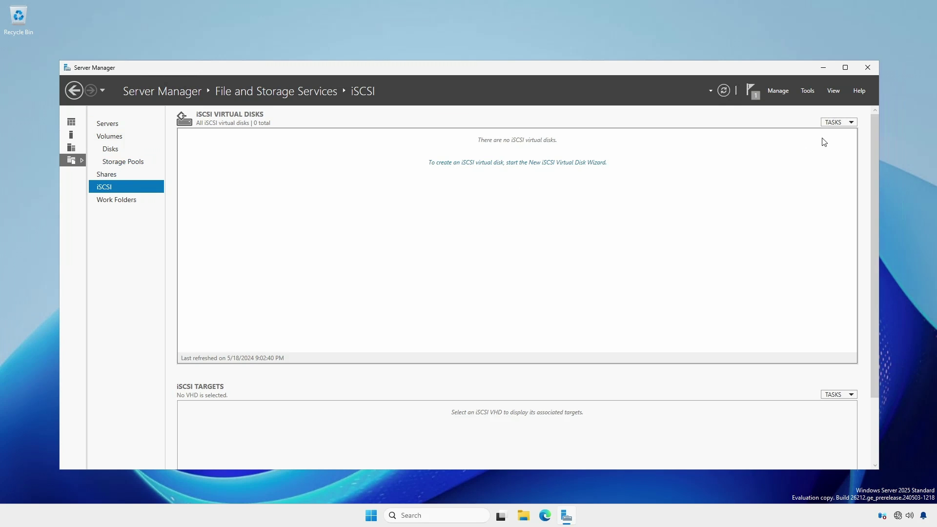
pyautogui.click(840, 123)
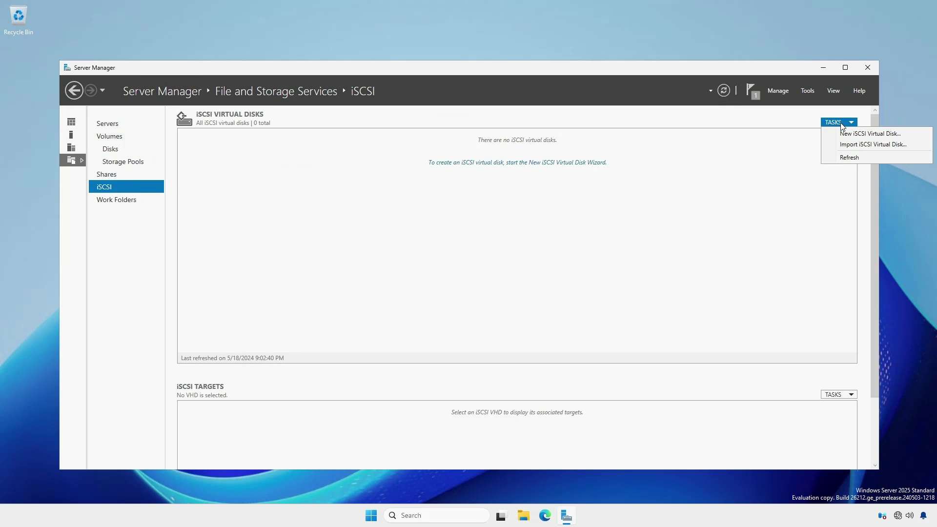
pyautogui.click(846, 134)
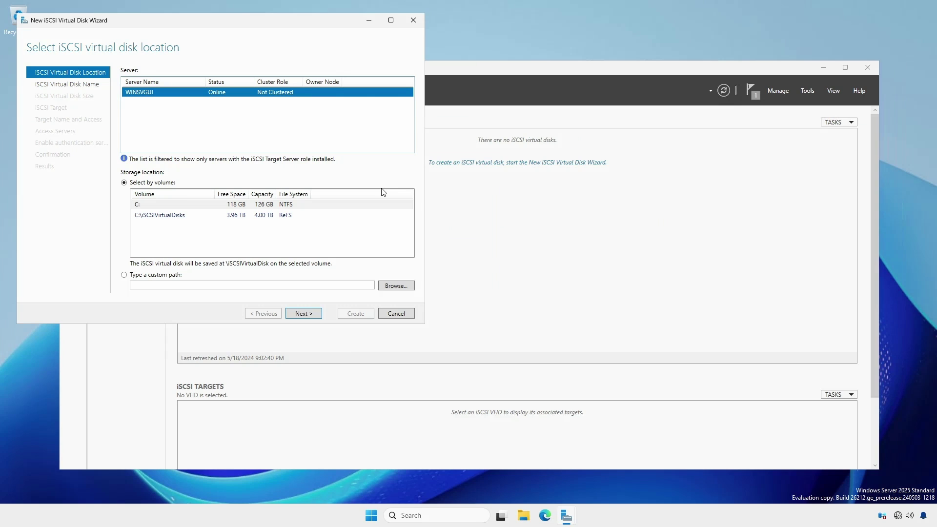
# - Place disk Target-25-01 on C:\iSCSIVirtualDisks, size 1 TB, assigned to new target LUN0
pyautogui.click(171, 216)
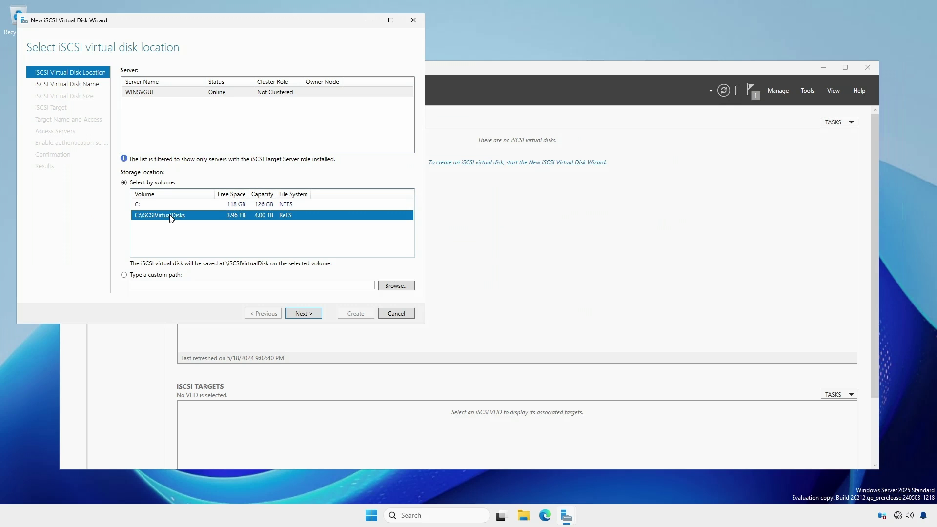
pyautogui.click(303, 314)
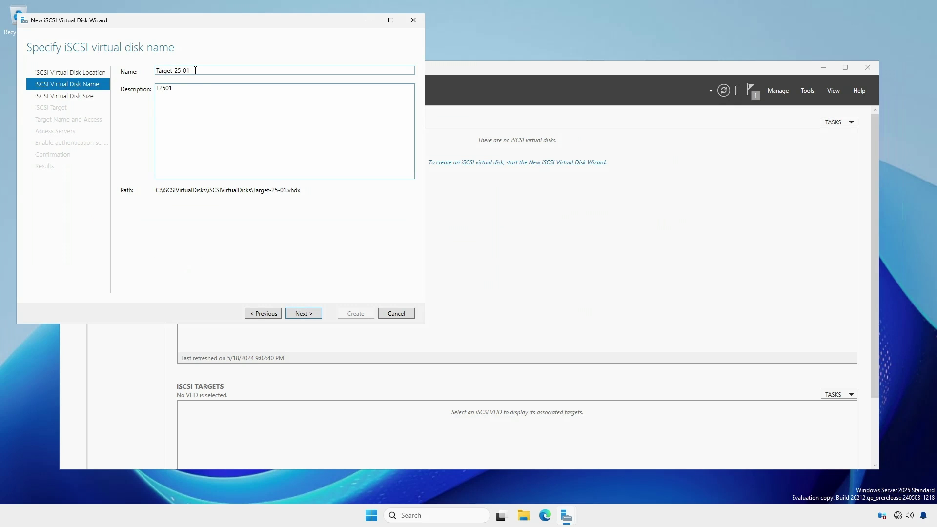
pyautogui.click(299, 314)
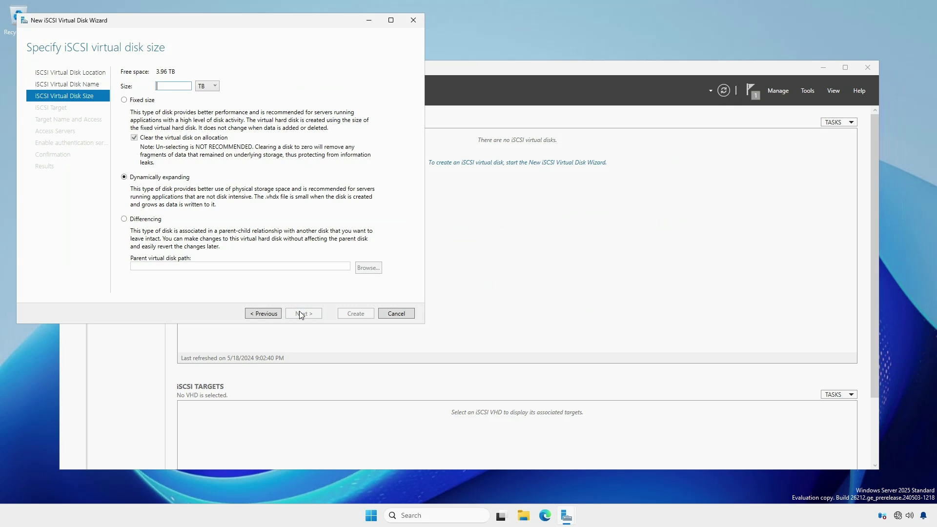
pyautogui.write('1')
pyautogui.click(302, 315)
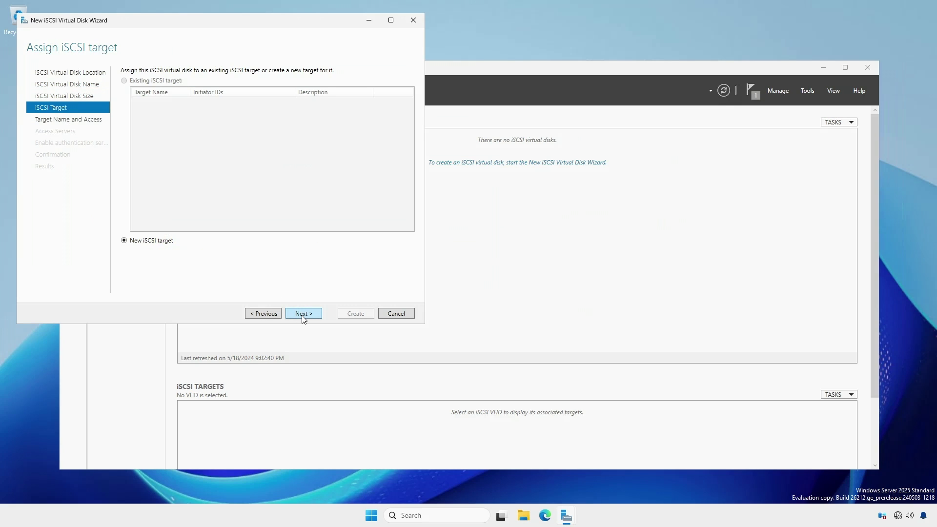
pyautogui.click(301, 314)
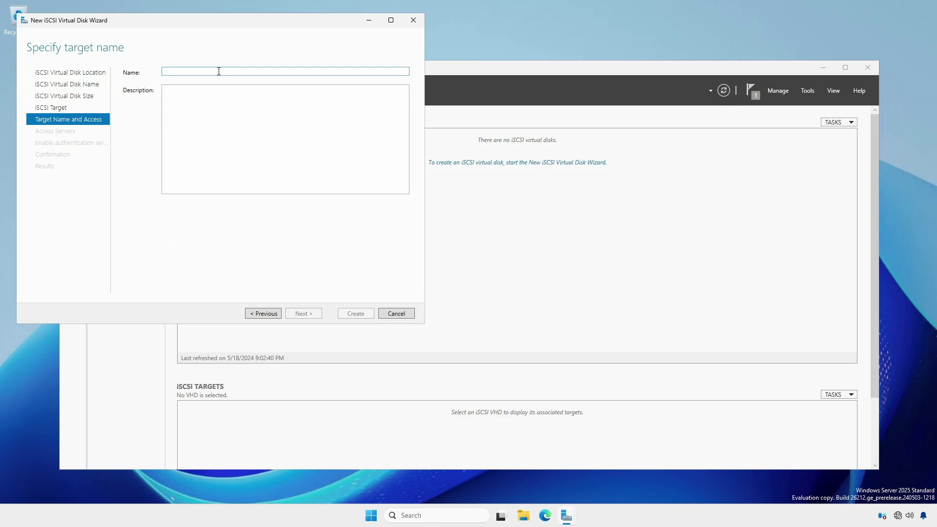
pyautogui.write('LUN0')
pyautogui.click(255, 184)
pyautogui.write('LUN0')
pyautogui.click(298, 313)
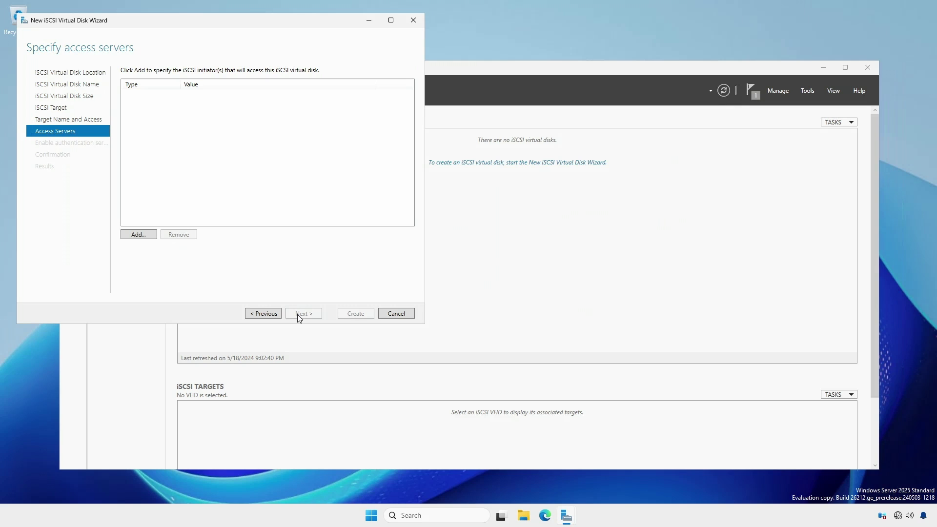
# - Add an access server identified by IP address 1.1.1.25
pyautogui.click(146, 234)
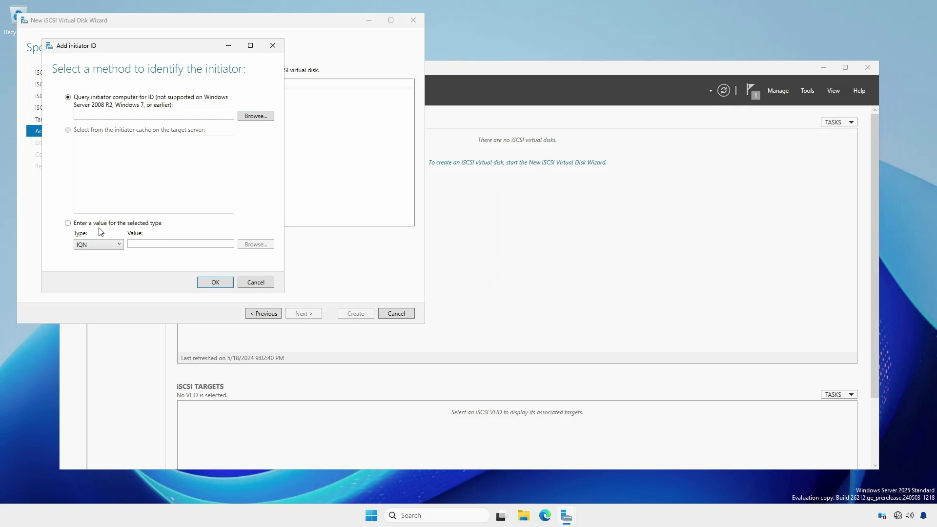
pyautogui.click(69, 223)
pyautogui.click(117, 245)
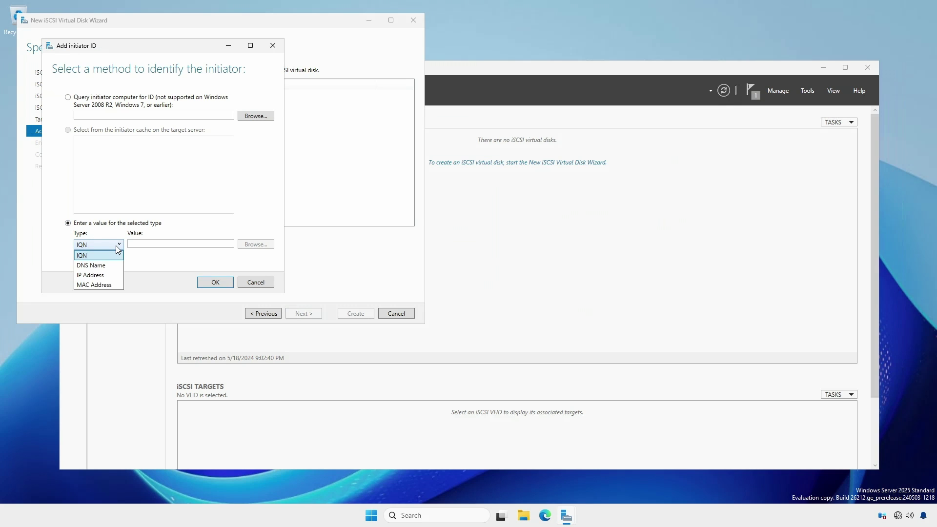
pyautogui.click(104, 276)
pyautogui.click(135, 246)
pyautogui.write('1')
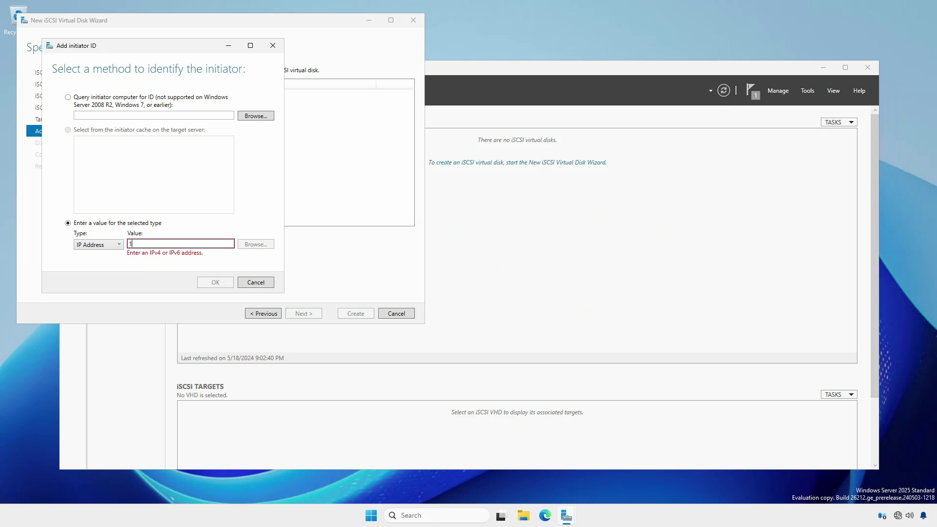
pyautogui.write('.1.1.25')
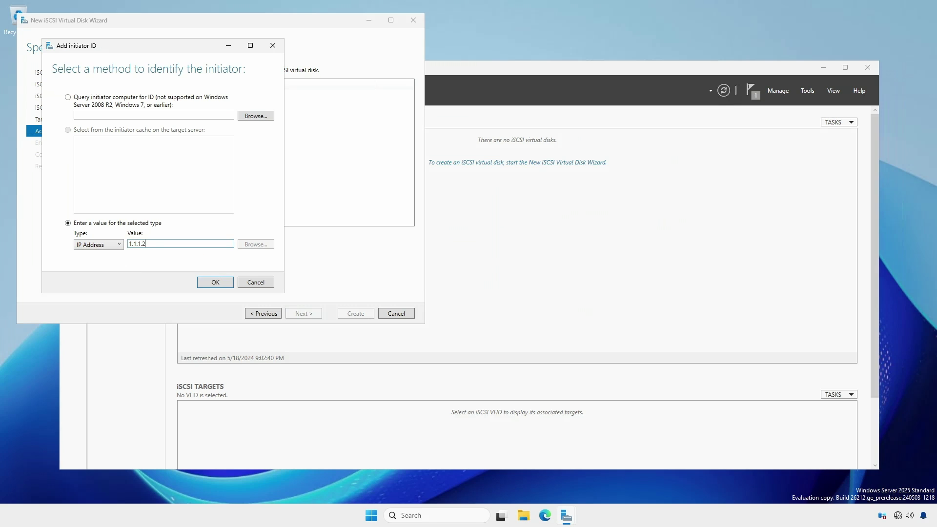
pyautogui.click(215, 283)
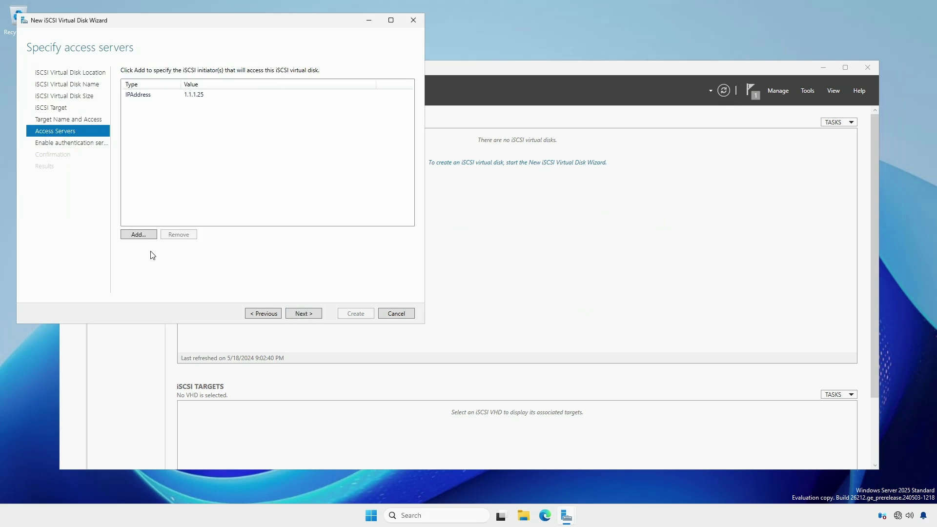
# - Add a second access server by IP address 1.1.1.11 and continue
pyautogui.click(140, 234)
pyautogui.click(137, 270)
pyautogui.click(131, 298)
pyautogui.click(158, 271)
pyautogui.write('1.1.1.11')
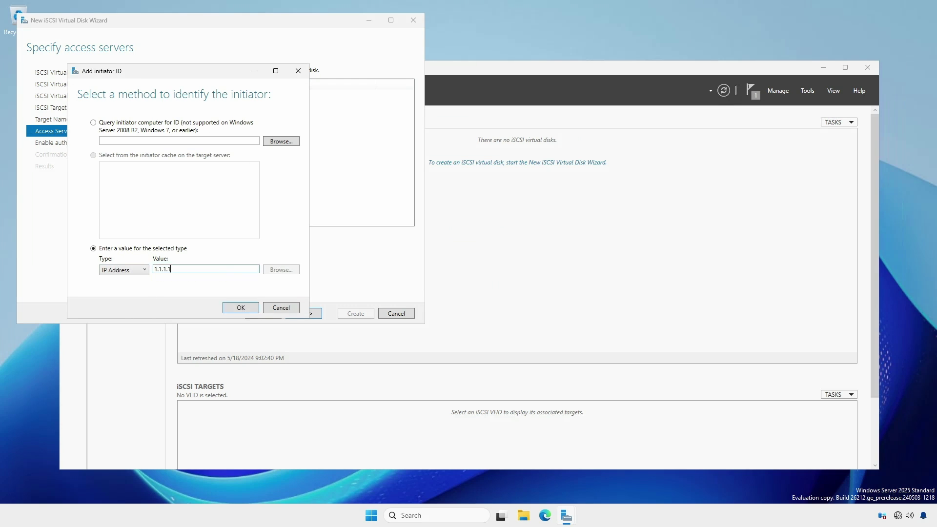
pyautogui.click(241, 308)
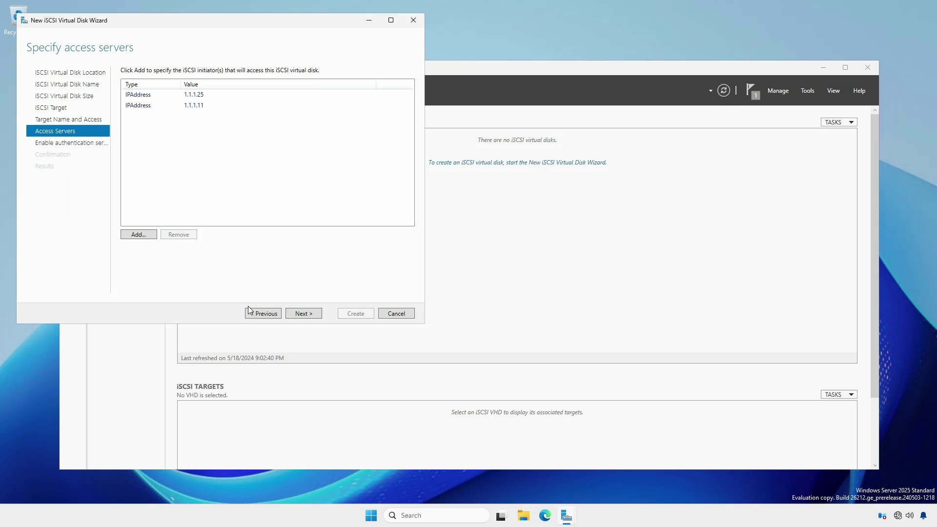
pyautogui.click(306, 314)
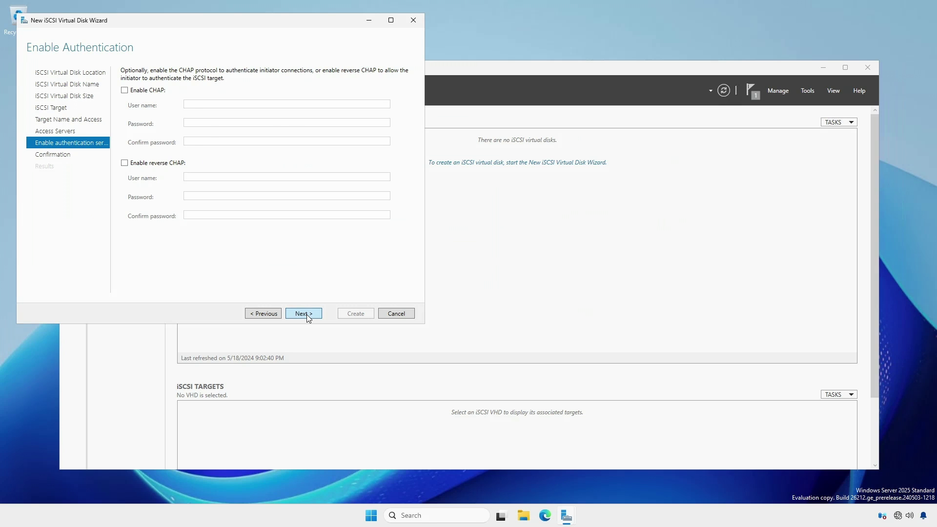
# - Leave CHAP off, create the 1 TB Target-25-01 disk with target LUN0, and close the wizard
pyautogui.click(306, 314)
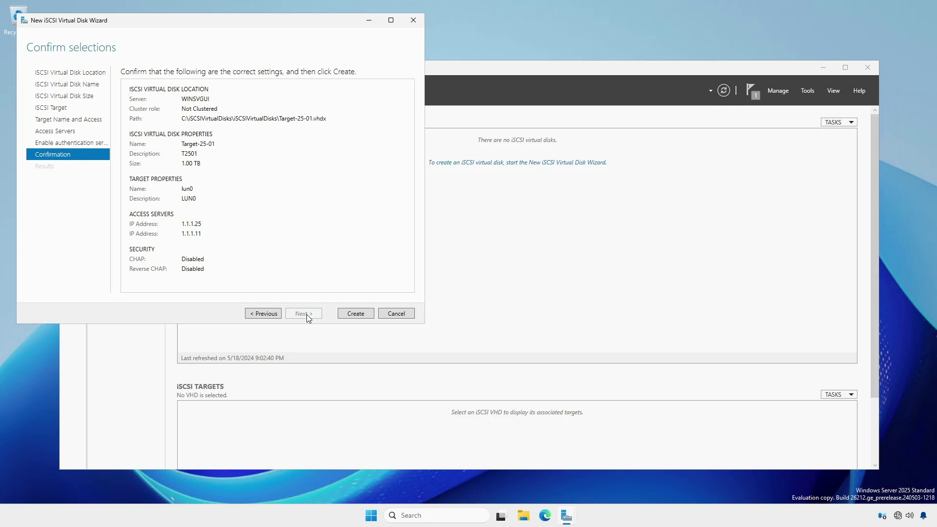
pyautogui.click(356, 315)
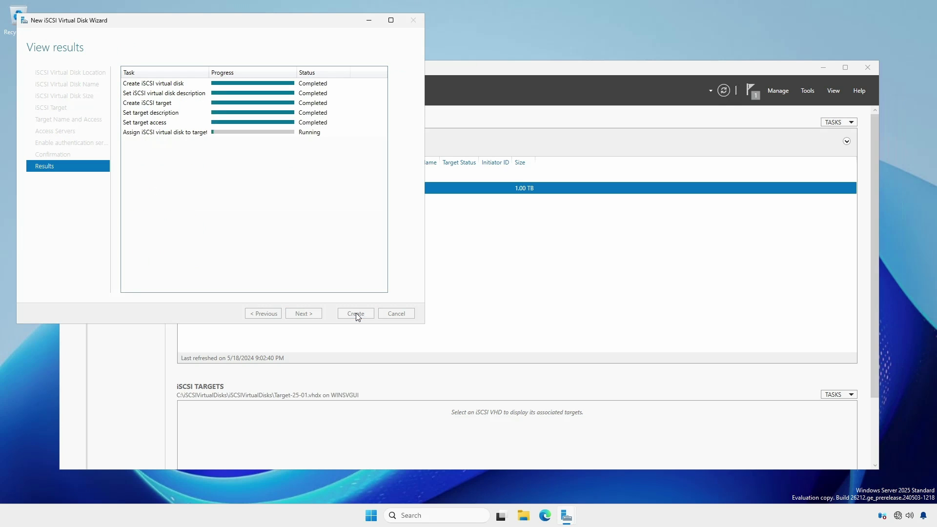
pyautogui.click(357, 314)
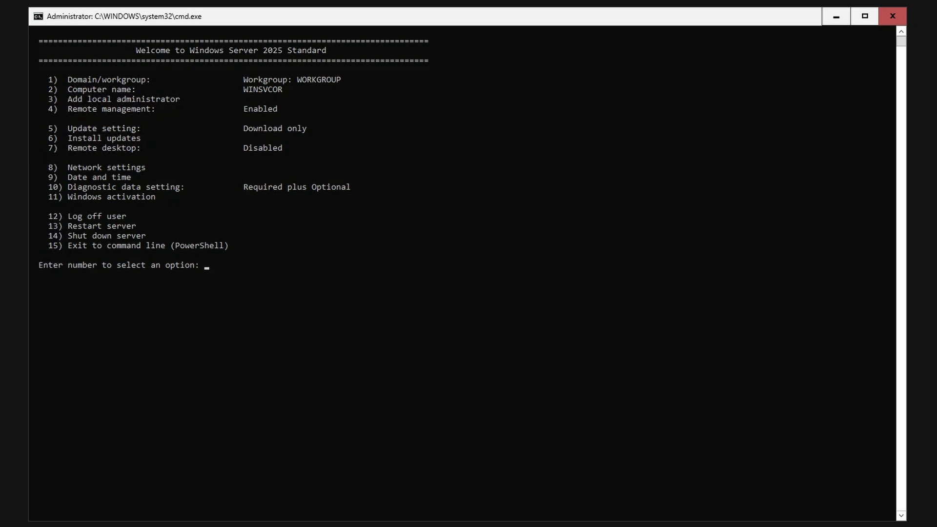
# - In SConfig network settings, pick adapter 2 and choose a static IP address
pyautogui.click(374, 353)
pyautogui.press('Return')
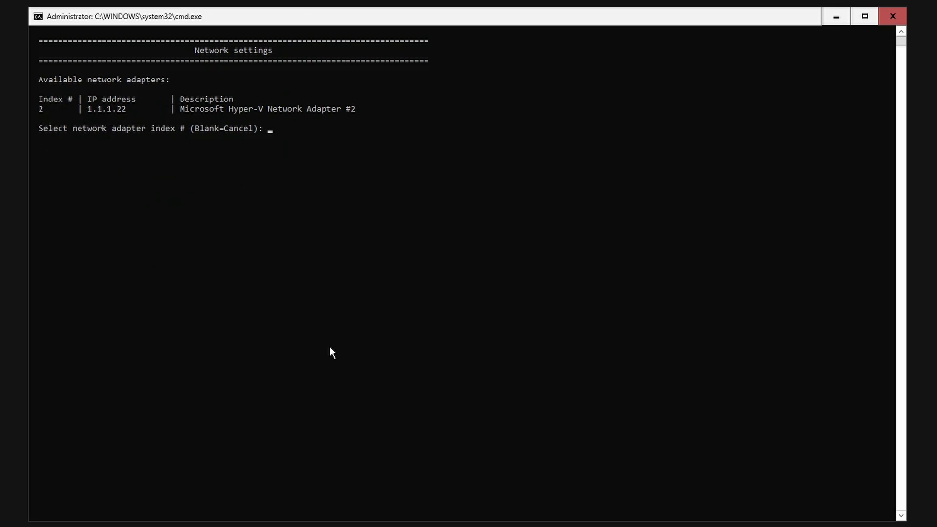
pyautogui.write('2')
pyautogui.press('Return')
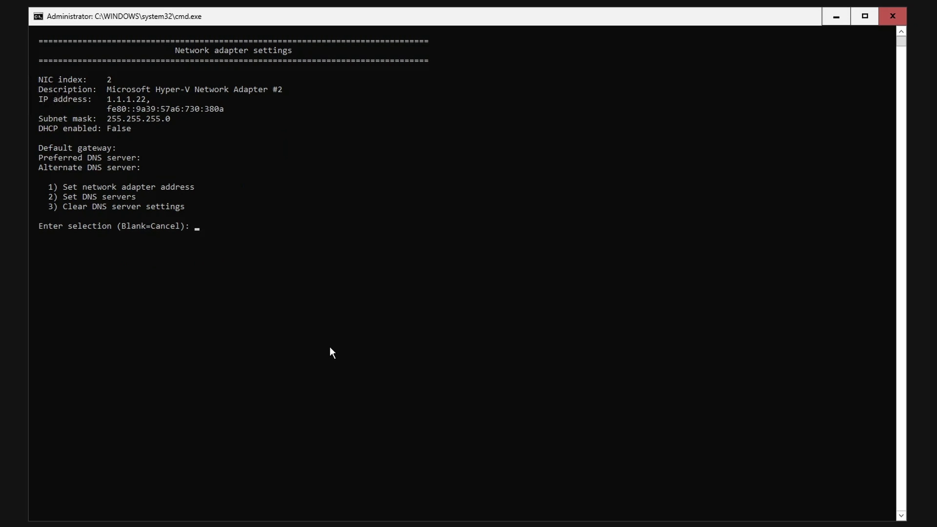
pyautogui.write('1')
pyautogui.press('Return')
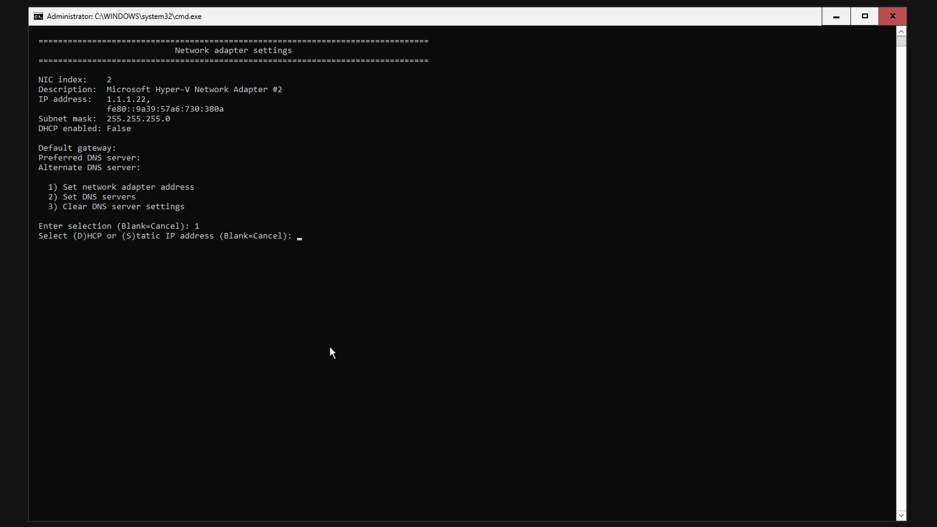
pyautogui.write('s')
pyautogui.press('Return')
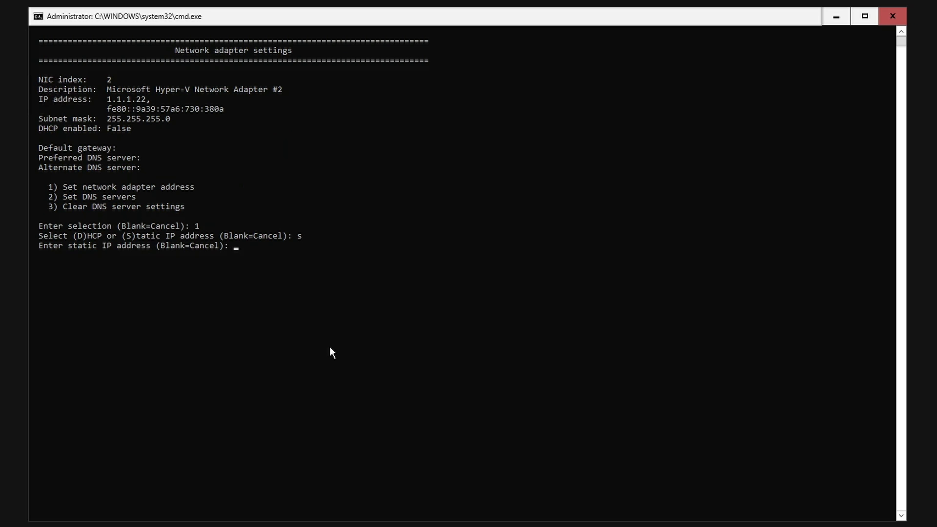
# - Enter 1.1.1.22 with default mask and gateway 1.1.1.1, then exit to PowerShell with option 15
pyautogui.write('1.1.1.22')
pyautogui.press('Return')
pyautogui.press('Return')
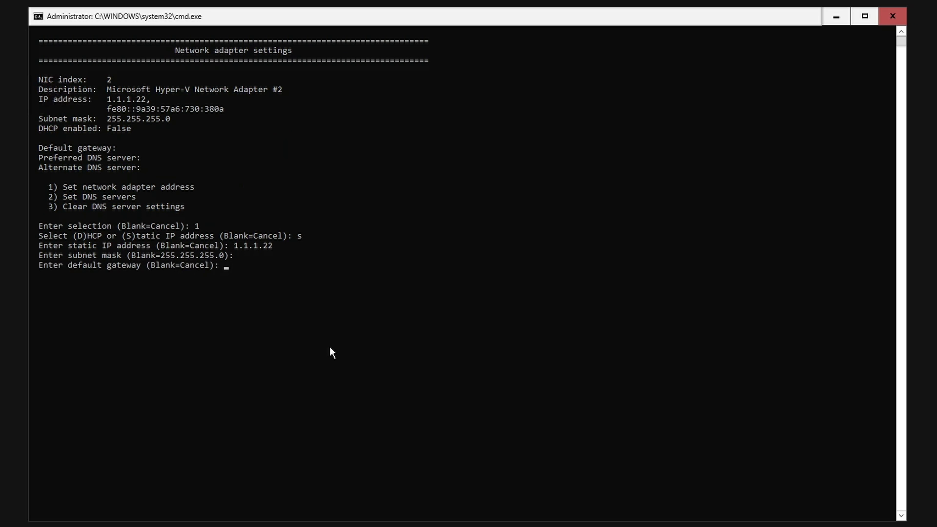
pyautogui.write('1.1.1.1')
pyautogui.press('Return')
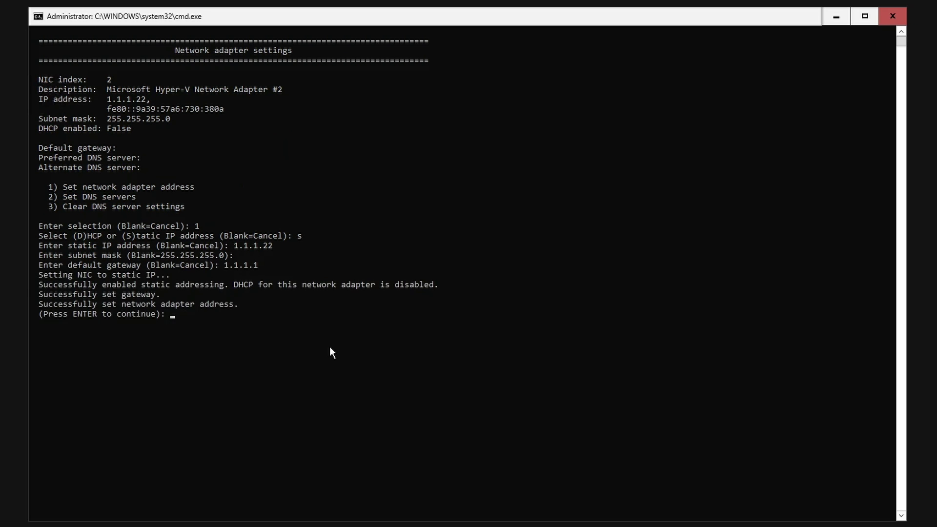
pyautogui.press('Return')
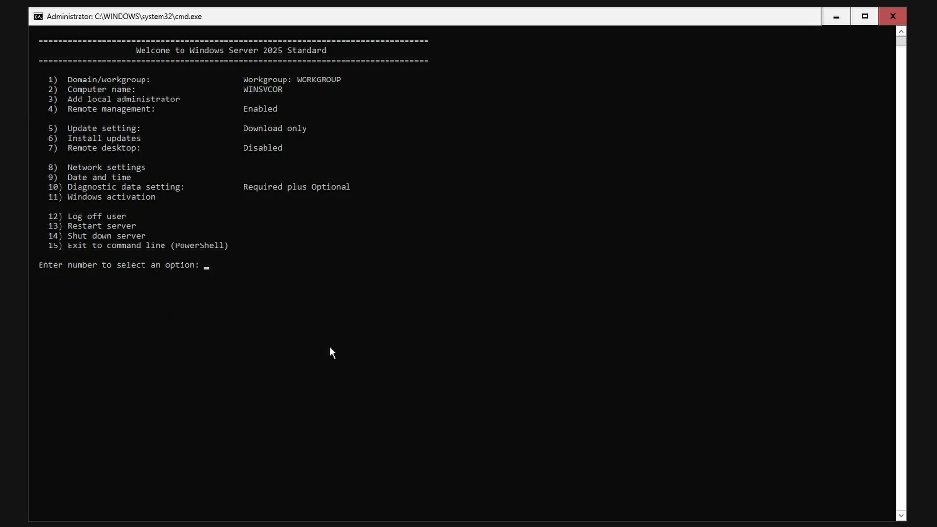
pyautogui.write('15')
pyautogui.press('Return')
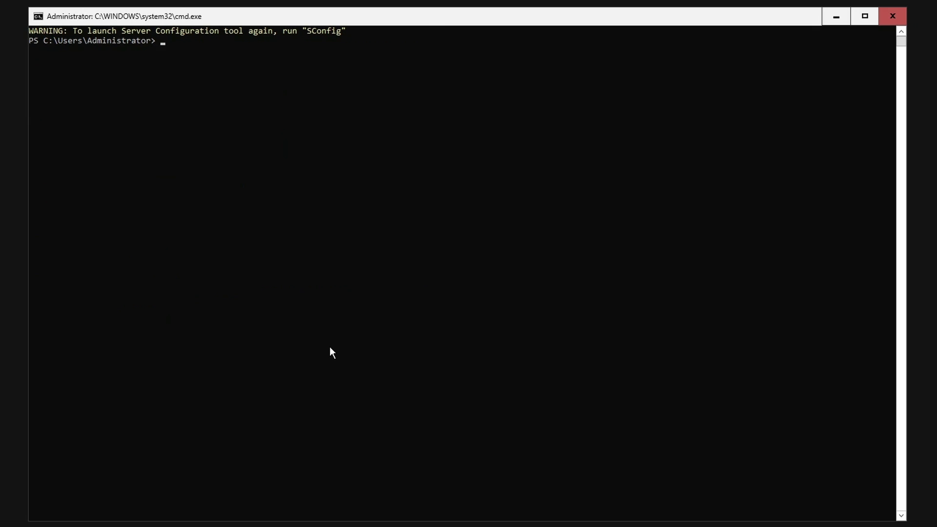
# - List adapters with Get-NetAdapter and leave the iSCSI adapter bound only to IPv4 (ms_tcpip)
pyautogui.write('get-netad')
pyautogui.press('Tab')
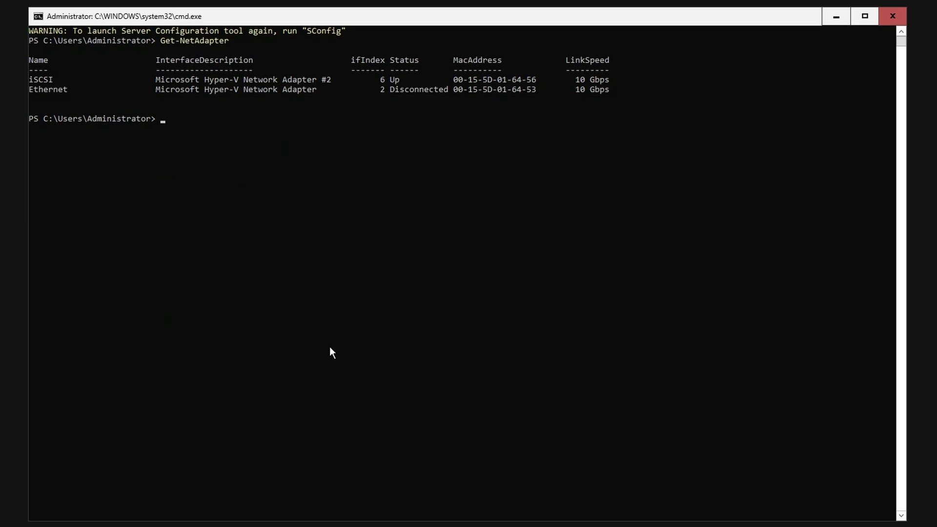
pyautogui.rightClick(382, 116)
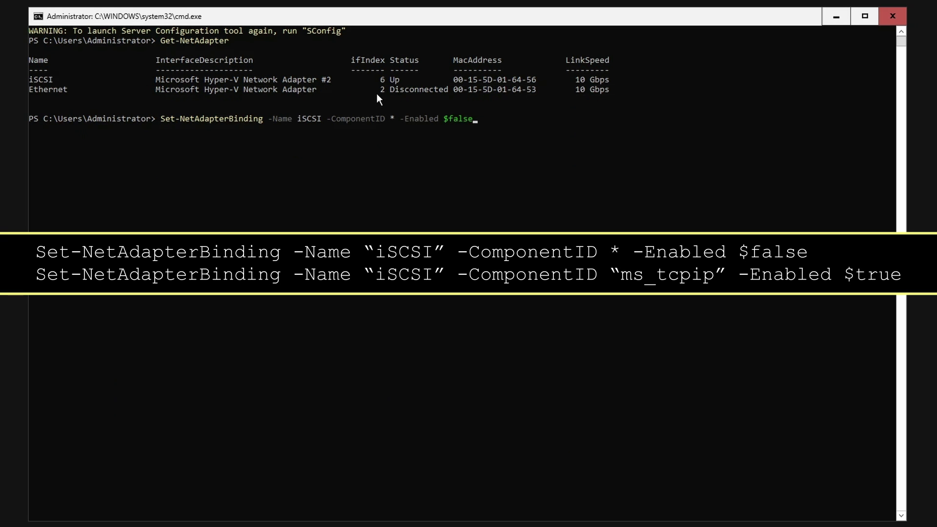
pyautogui.press('Return')
pyautogui.rightClick(376, 92)
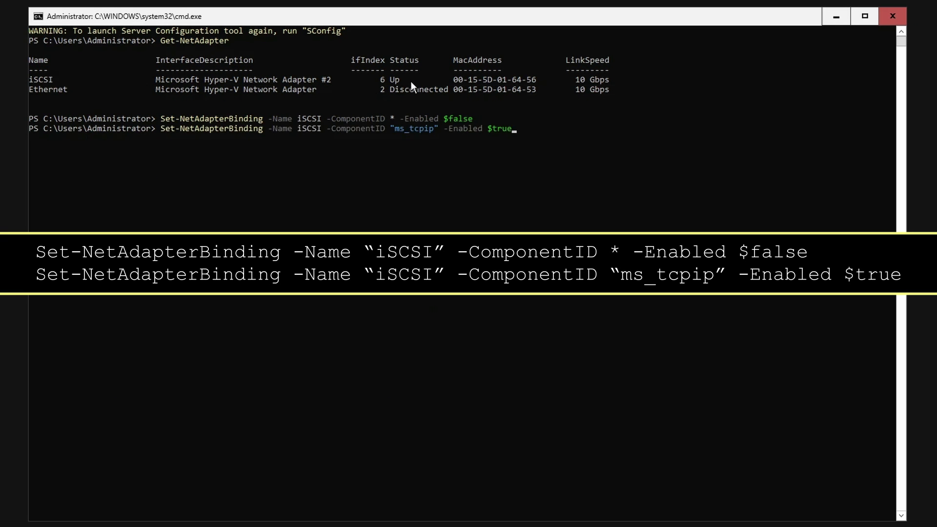
pyautogui.press('Return')
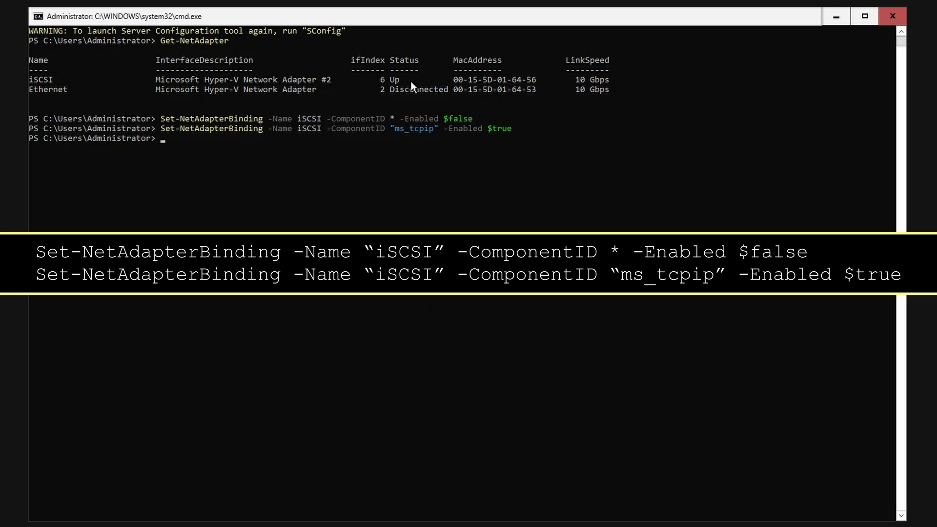
# - Set the iSCSI adapter's Jumbo Packet to 9014 and enter the ICMPv4 echo firewall-rule command
pyautogui.rightClick(411, 81)
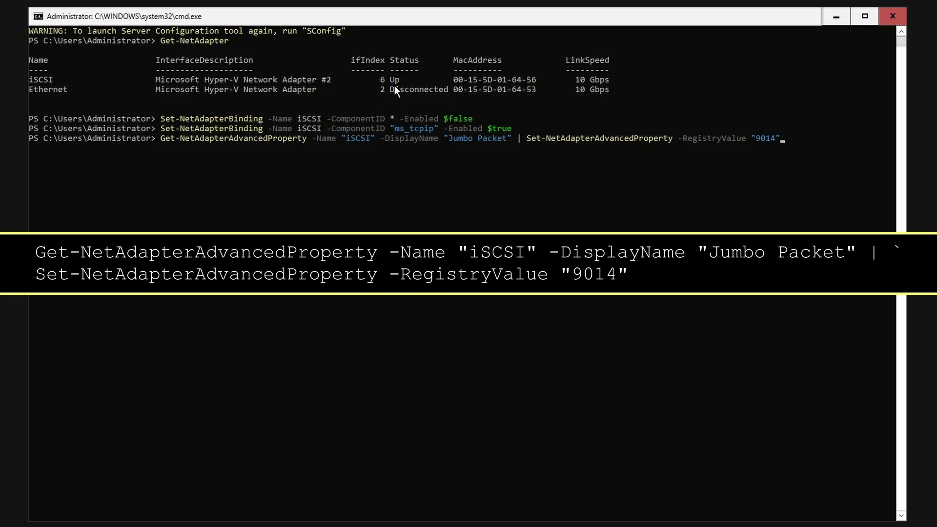
pyautogui.press('Return')
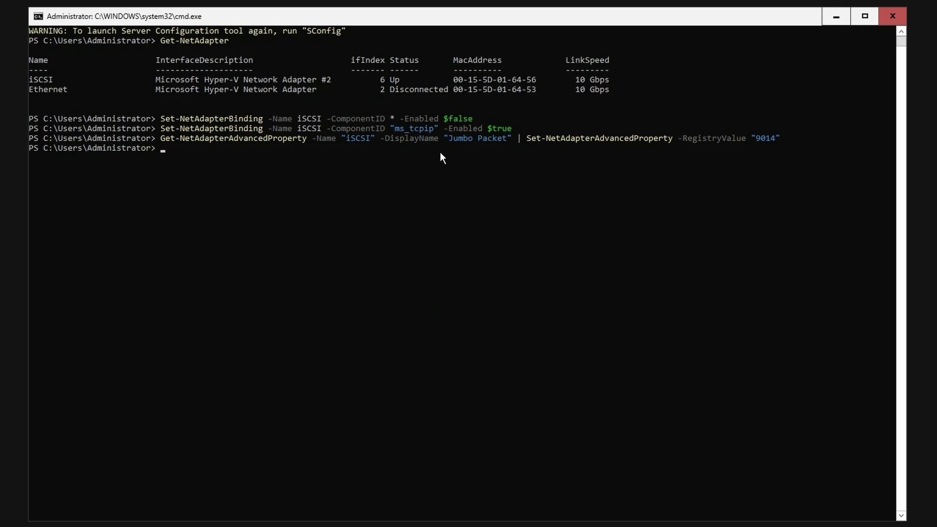
pyautogui.rightClick(411, 152)
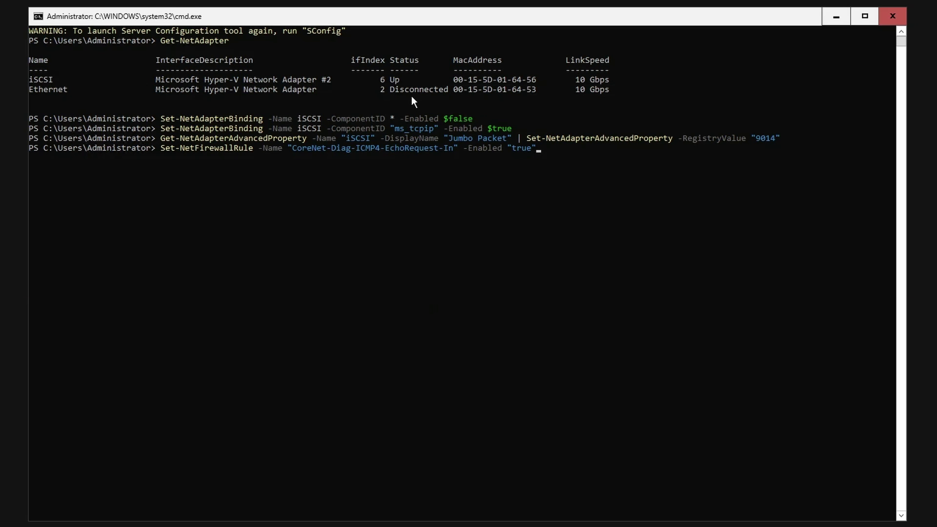
# - Enable the inbound ping rule, install iSCSI Target Server, and store the LUN0.vhdx path and Target-22-01 name
pyautogui.press('Return')
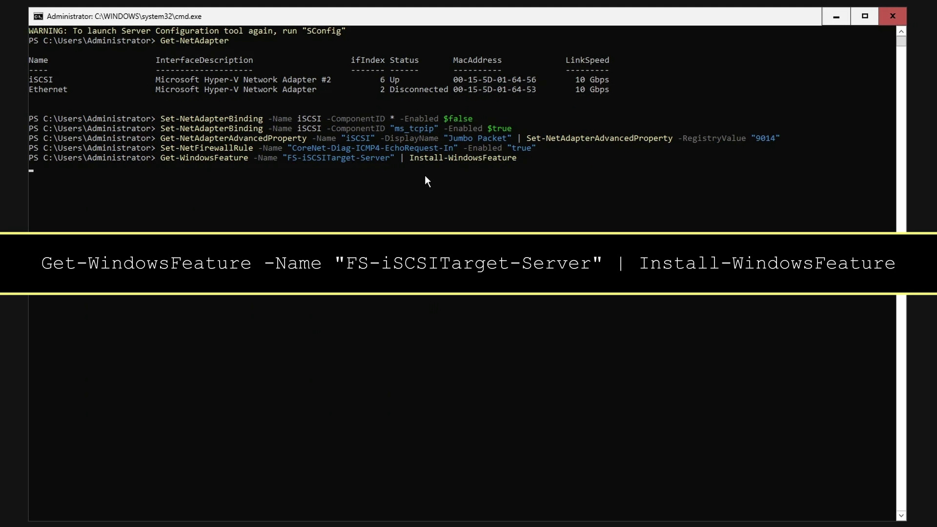
pyautogui.press('Return')
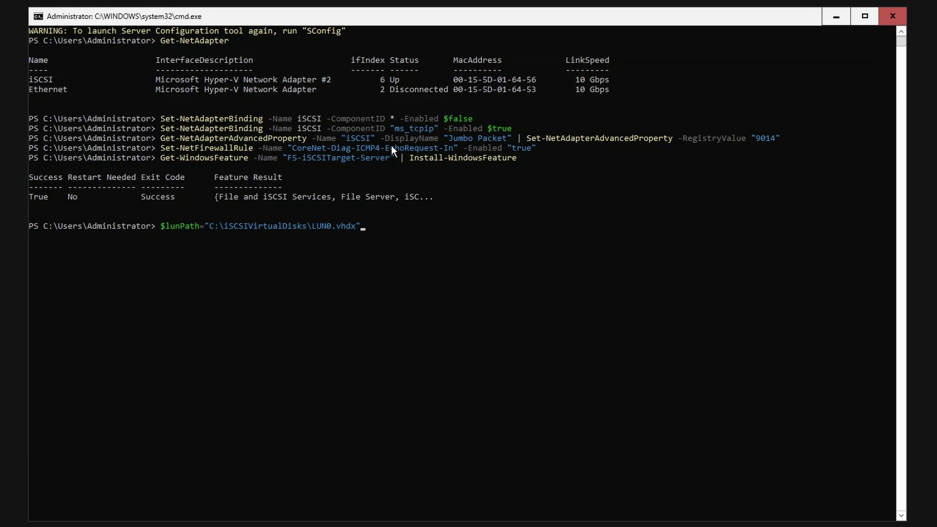
pyautogui.press('Return')
pyautogui.write('$targetISCSIName="Target-22-01"')
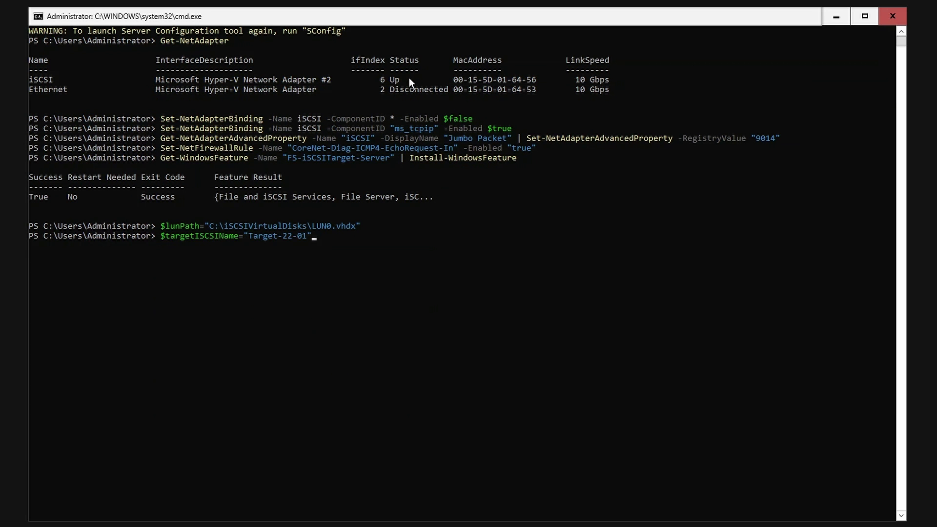
pyautogui.press('Return')
# - Create target Target-22-01 and a 2TB LUN0 virtual disk, enable it, and map it to the target
pyautogui.write('New-IscsiServerTarget -TargetName $targetISCSIName -InitiatorIds ipaddress:1.1.1.9,ipaddress:1.1.1.15,ipaddress:1.1.1.24')
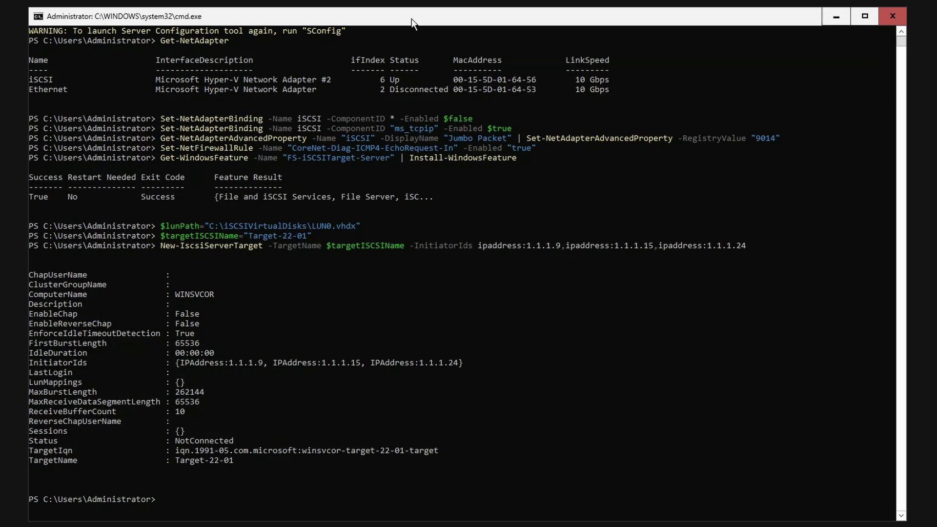
pyautogui.write('New-IscsiVirtualDisk -Path $lunPath -SizeBytes 2TB')
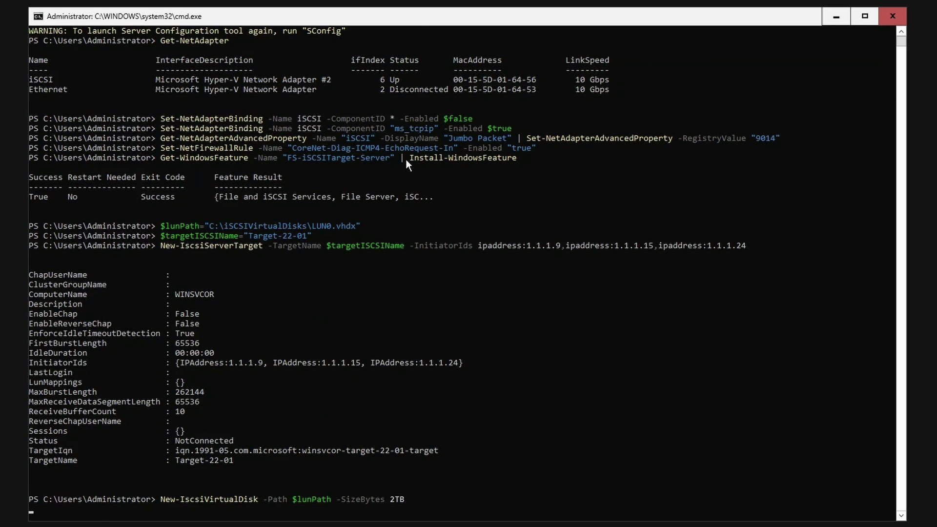
pyautogui.press('Return')
pyautogui.write('Set-IscsiVirtualDisk -Path $lunPath -Enable $true')
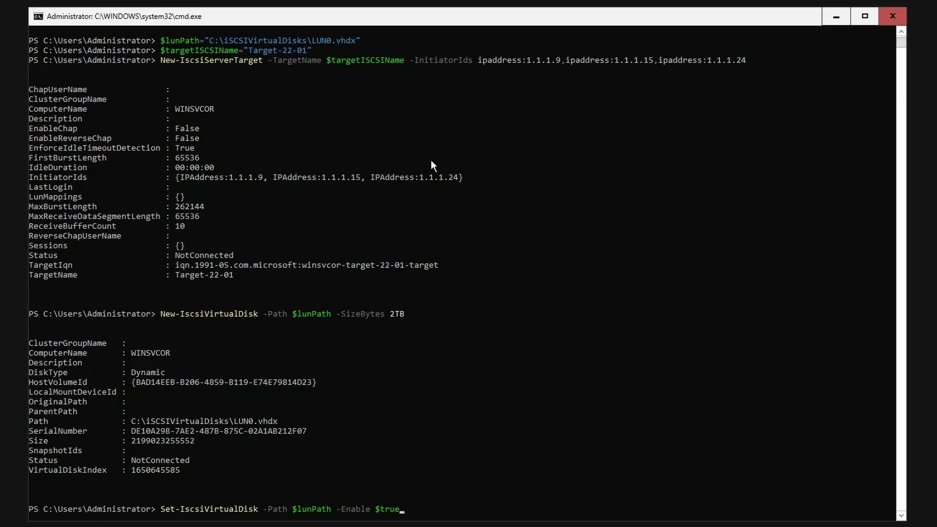
pyautogui.press('Return')
pyautogui.write('Add-IscsiVirtualDiskTargetMapping -TargetName $targetISCSIName -Path $lunPath')
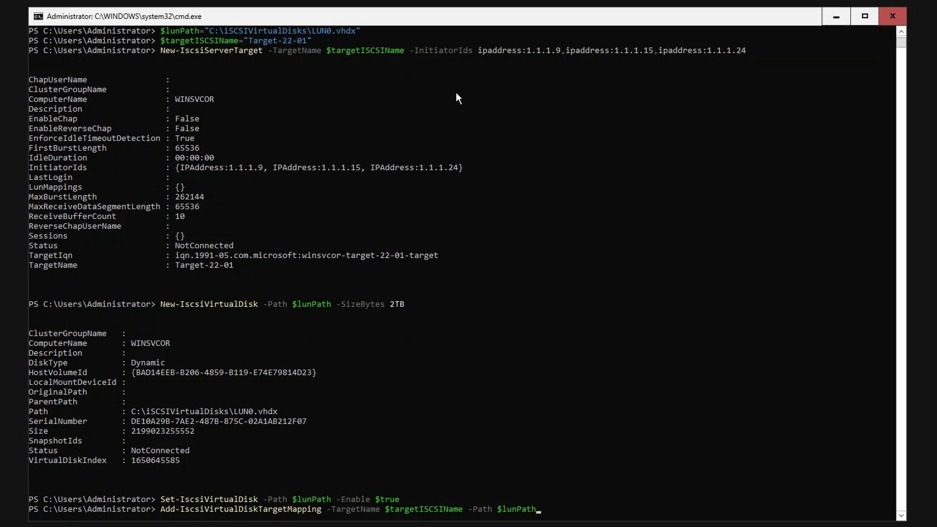
pyautogui.press('Return')
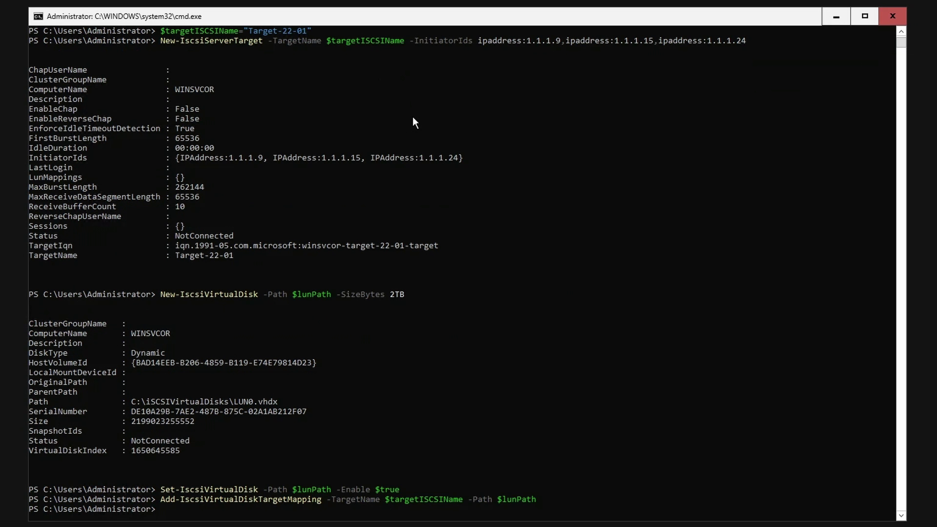
# - Verify adapter bindings, Jumbo Packet 9014 Bytes, the ICMPv4 and iSCSI firewall rules, and Target-22-01's properties
pyautogui.write('Get-NetAdapterBinding -Name iSCSI')
pyautogui.press('Return')
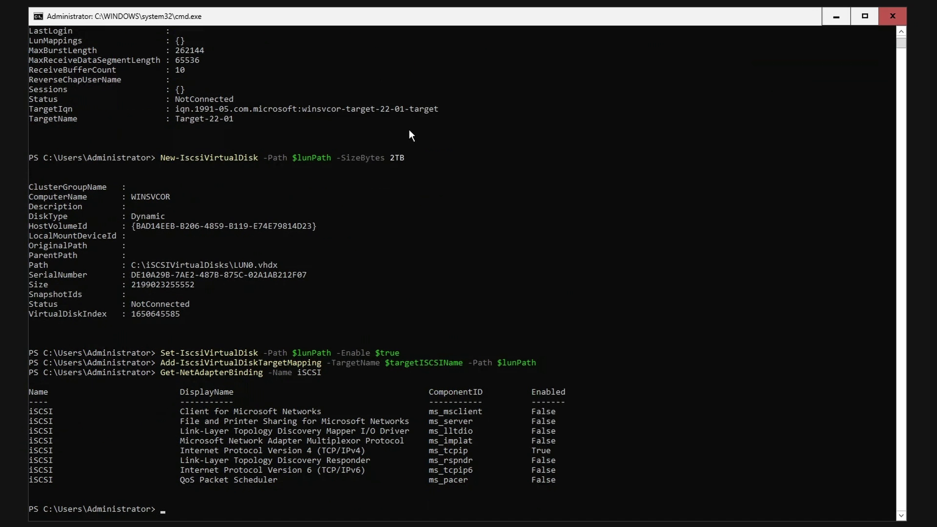
pyautogui.write('Get-NetAdapterAdvancedProperty -Name "iSCSI" -DisplayName "Jumbo Packet"')
pyautogui.press('Return')
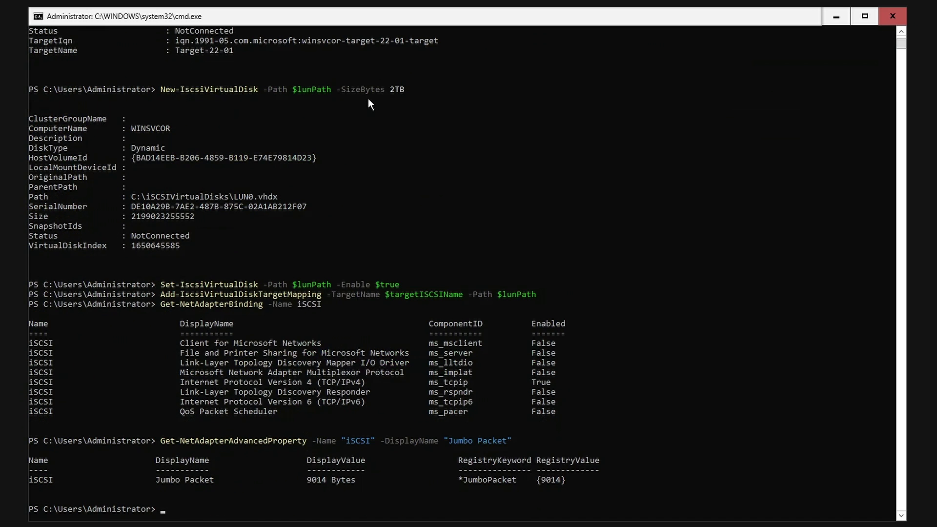
pyautogui.write('Get-NetFirewallRule -Name "CoreNet-Diag-ICMP4-EchoRequest-In"')
pyautogui.press('Return')
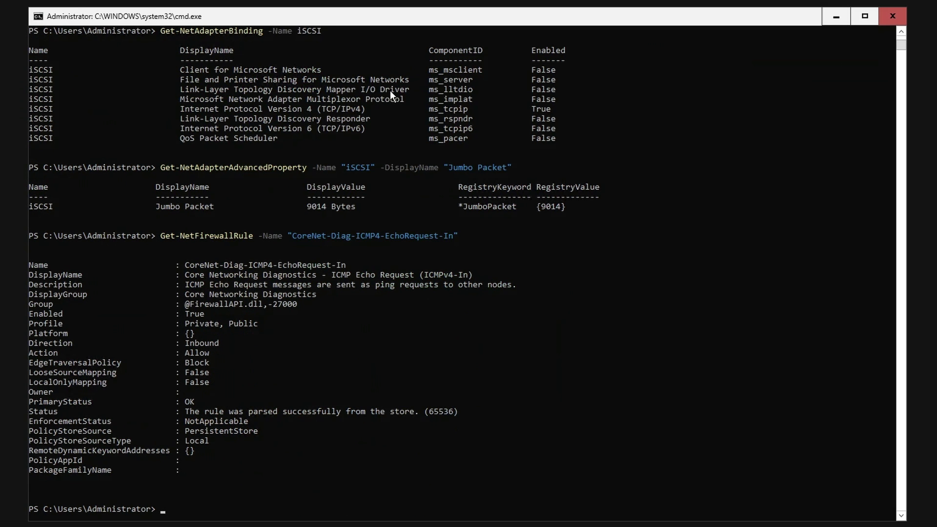
pyautogui.write('Get-NetFirewallRule -Name "iSCSITarget-Service-iSCSI-In-TCP"')
pyautogui.press('Return')
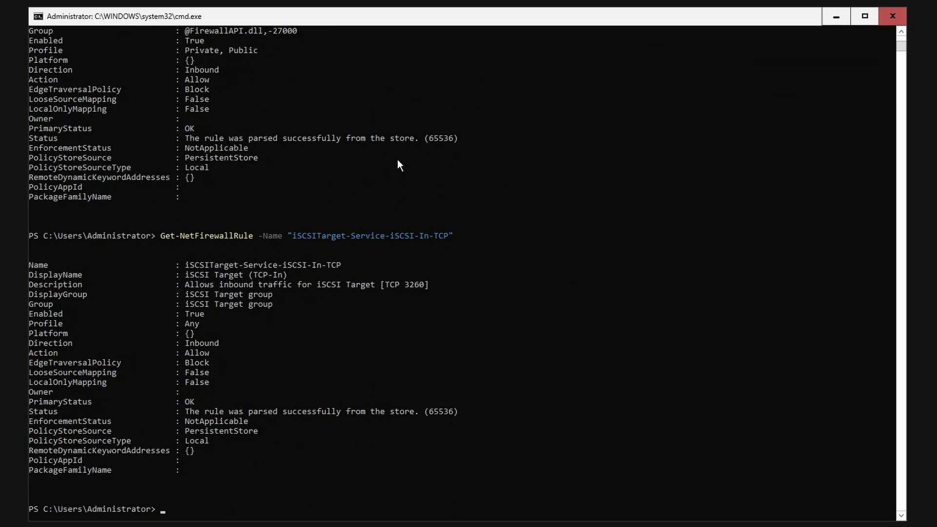
pyautogui.write('Get-IscsiServerTarget -TargetName "Target-22-01"')
pyautogui.press('Return')
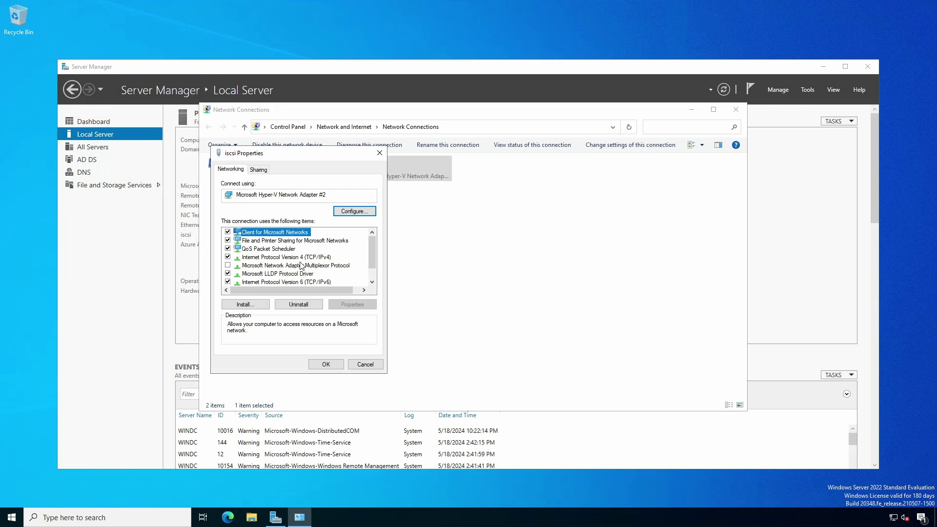
# - Leave only IPv4 enabled on the iscsi connection, with static address 1.1.1.2/255.255.255.0
pyautogui.click(227, 233)
pyautogui.click(228, 240)
pyautogui.click(228, 249)
pyautogui.scroll(-1, 228, 259)
pyautogui.click(227, 257)
pyautogui.click(227, 265)
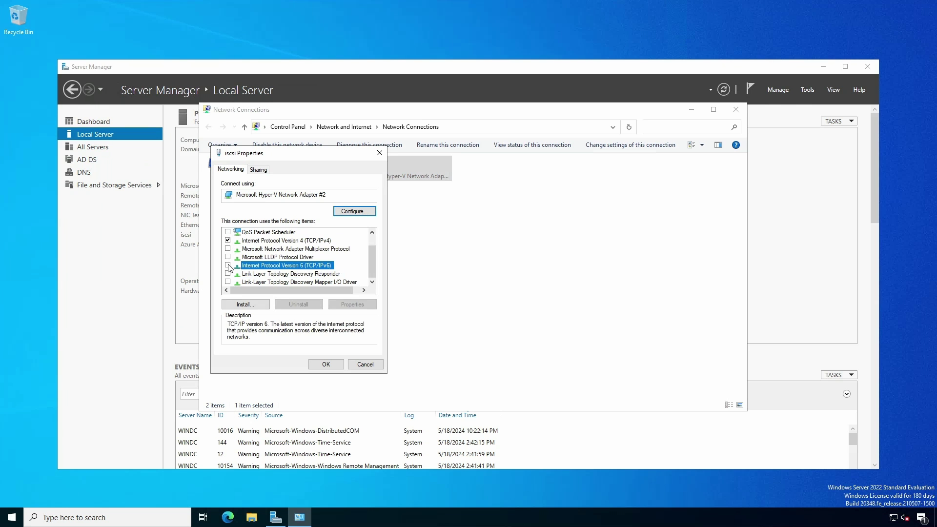
pyautogui.click(268, 242)
pyautogui.click(350, 303)
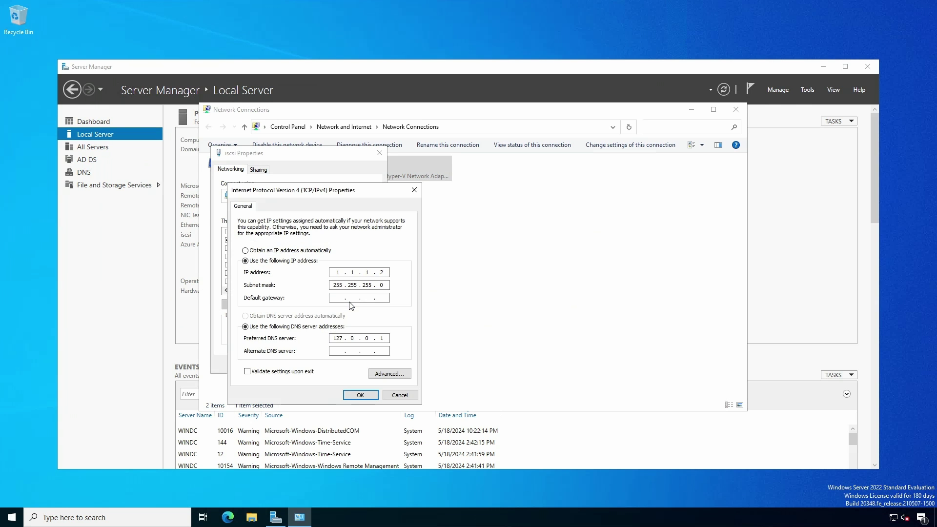
pyautogui.click(360, 395)
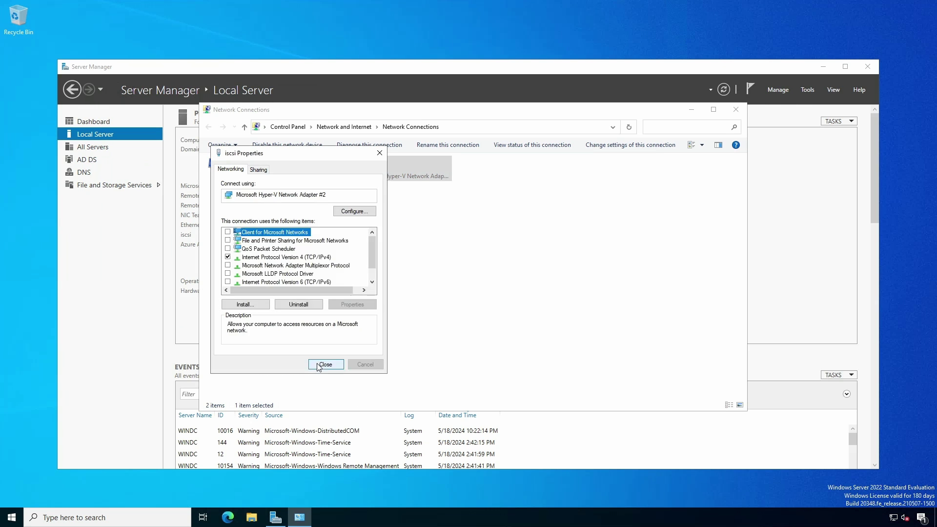
pyautogui.click(317, 364)
# - Set the iscsi adapter's Jumbo Packet advanced property to 9014 Bytes
pyautogui.rightClick(366, 172)
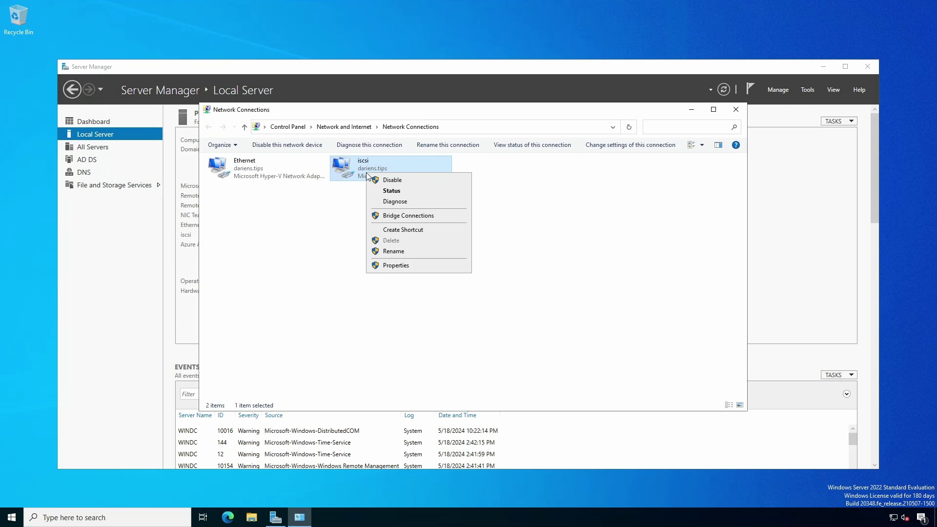
pyautogui.click(386, 267)
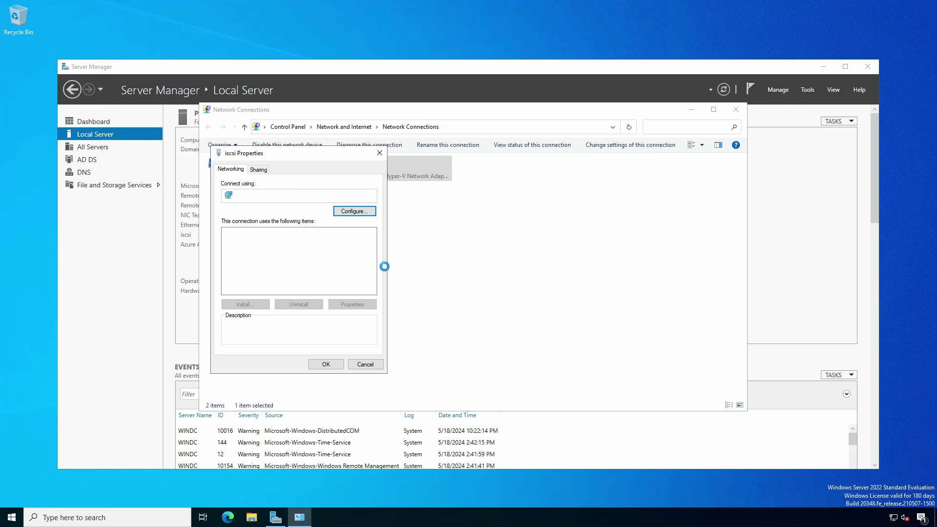
pyautogui.click(361, 210)
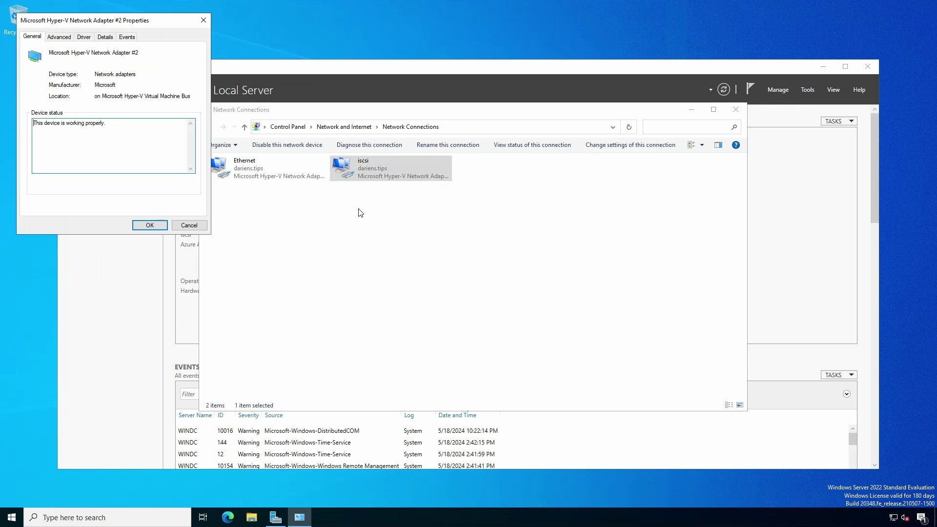
pyautogui.click(62, 39)
pyautogui.click(55, 110)
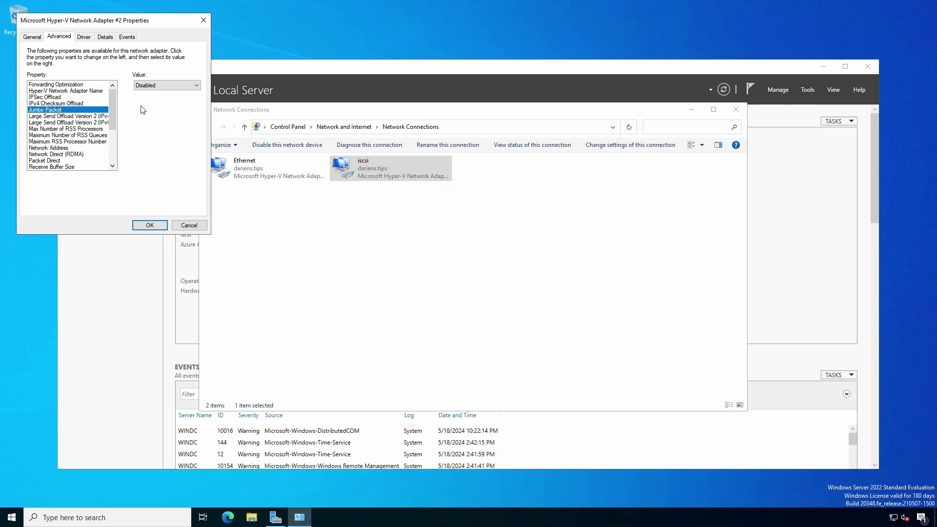
pyautogui.click(151, 88)
pyautogui.click(151, 104)
pyautogui.click(150, 225)
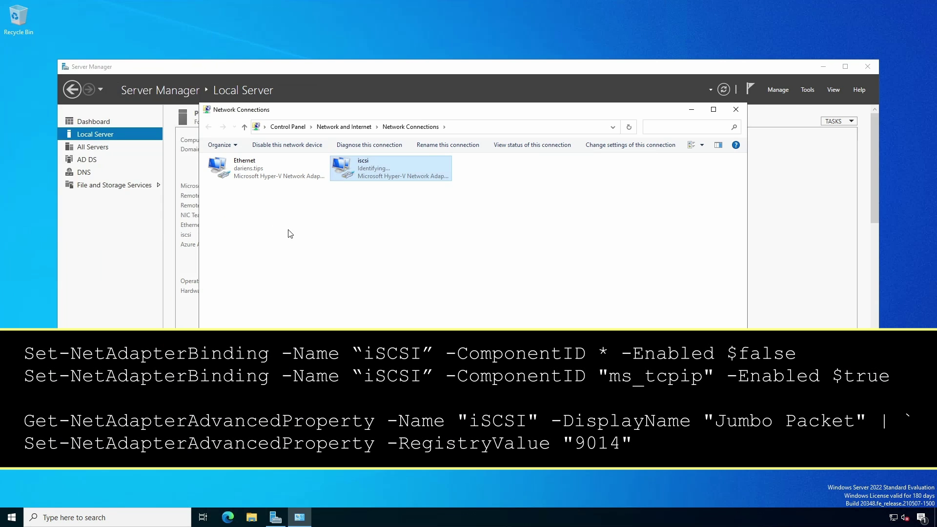
# - Ping 1.1.1.25 with 9000-byte packets and test a TCP connection to its port 3260
pyautogui.click(735, 110)
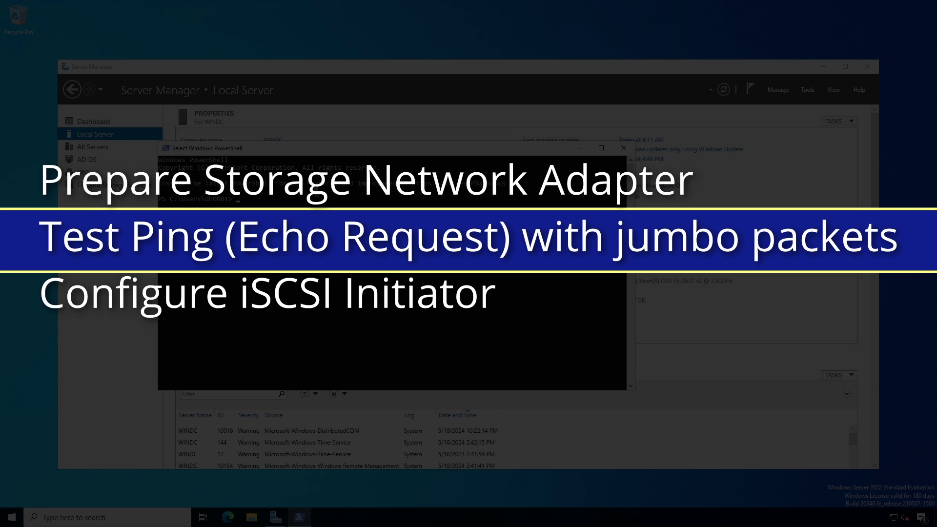
pyautogui.write('ping 1.1')
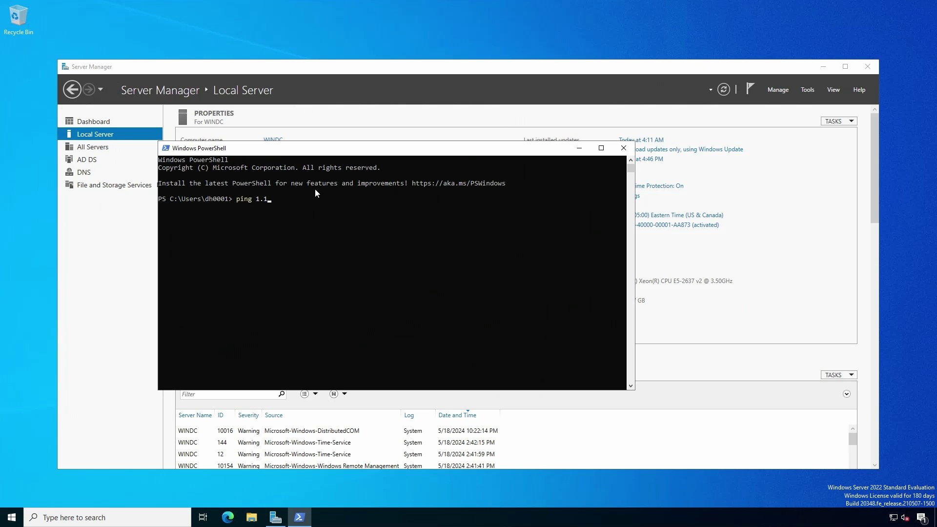
pyautogui.write('.1.25 -l 9000')
pyautogui.press('Return')
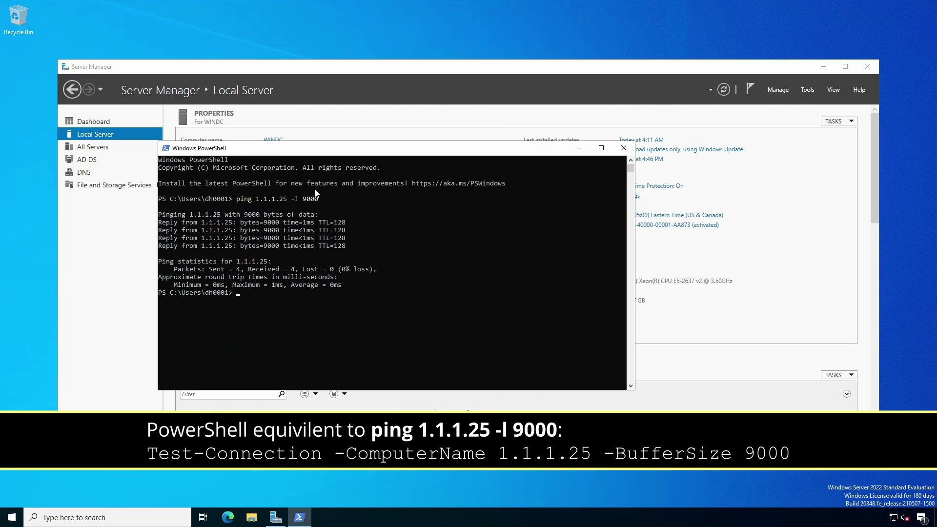
pyautogui.write('Test-Connection -ComputerName 1.1.1.25 -BufferSize 9000')
pyautogui.press('Return')
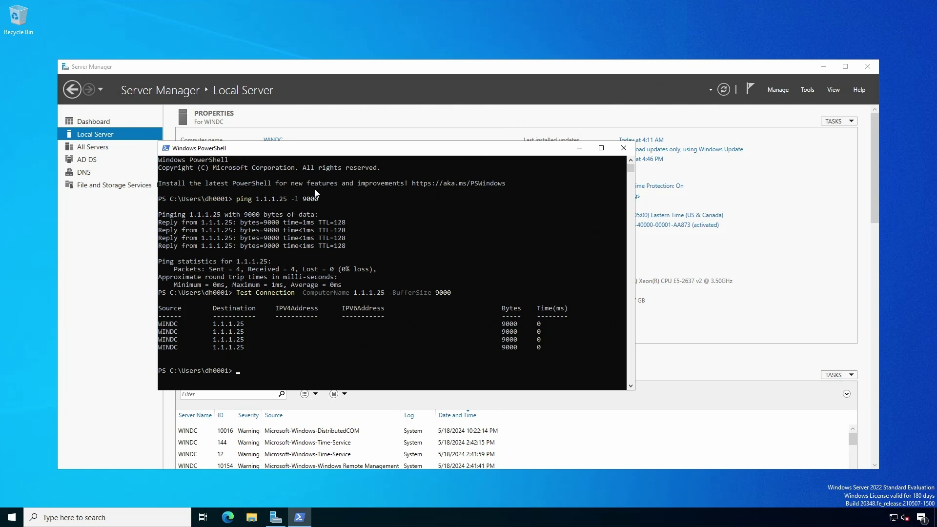
pyautogui.write('Test-NetConnection -ComputerName 1.1.1.25 -Port 3260')
pyautogui.press('Return')
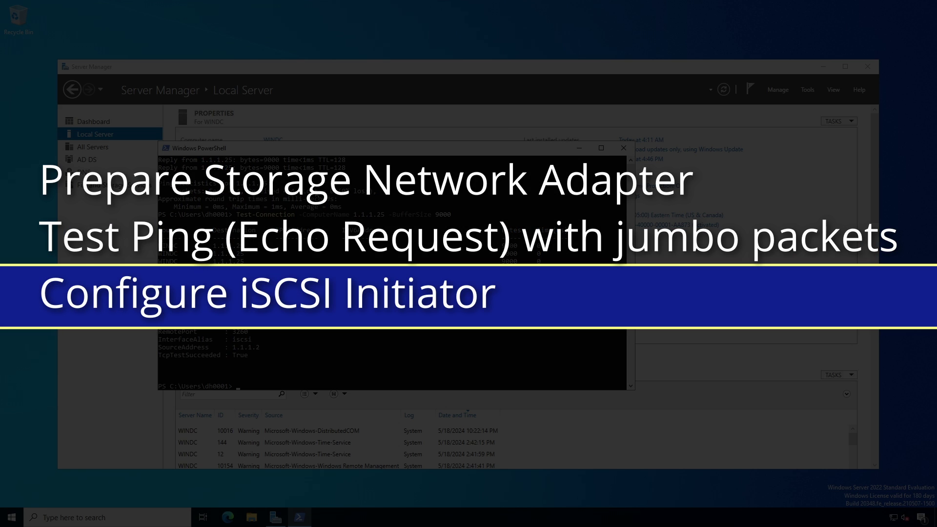
# - Search for 'isc' from Start and launch the iSCSI Initiator
pyautogui.click(106, 270)
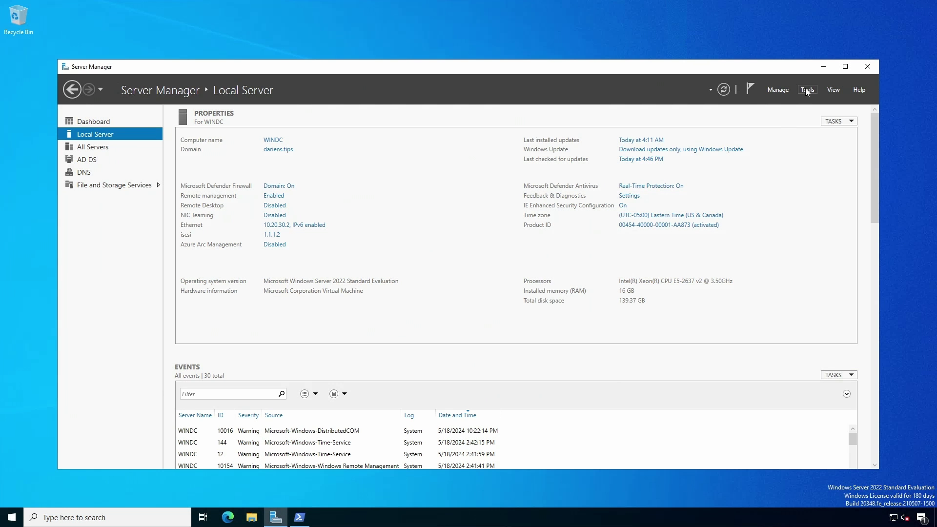
pyautogui.click(807, 90)
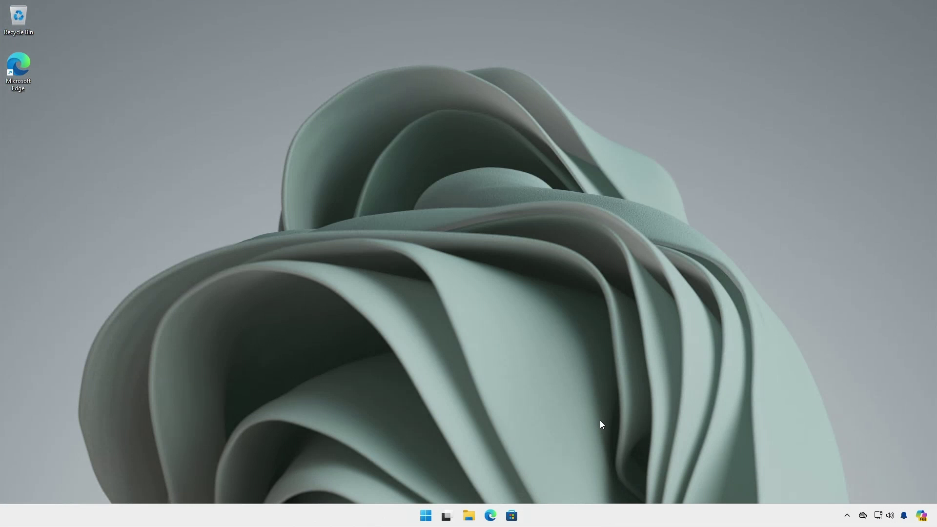
pyautogui.click(426, 517)
pyautogui.write('isc')
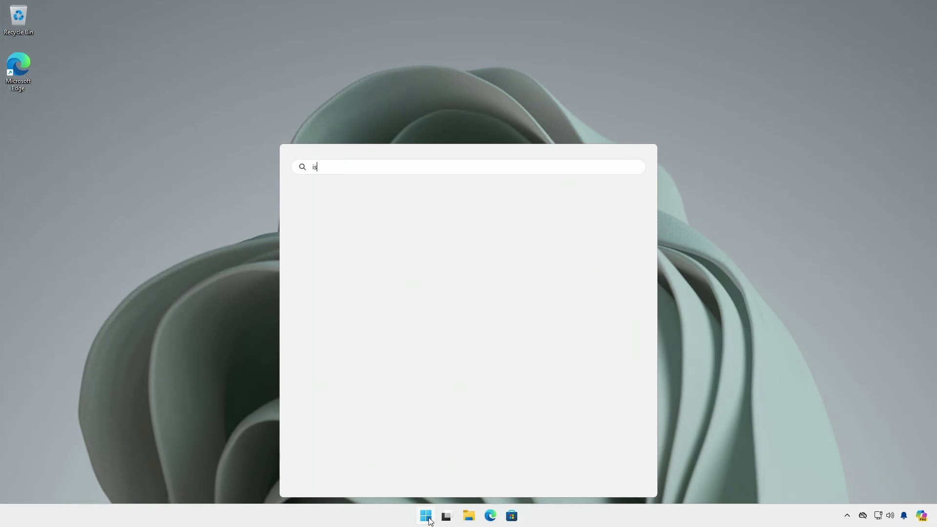
pyautogui.click(496, 313)
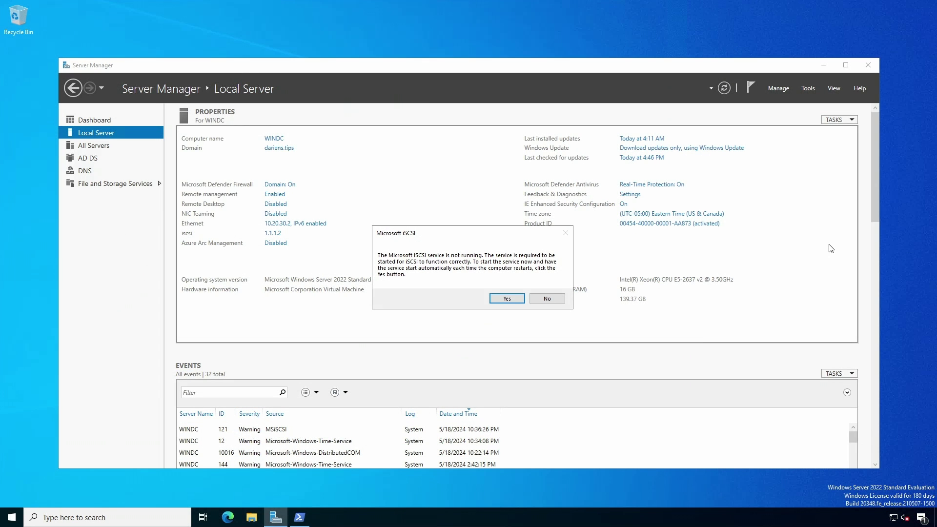
# - Start the Microsoft iSCSI service and Quick Connect to the target at 1.1.1.1
pyautogui.click(507, 298)
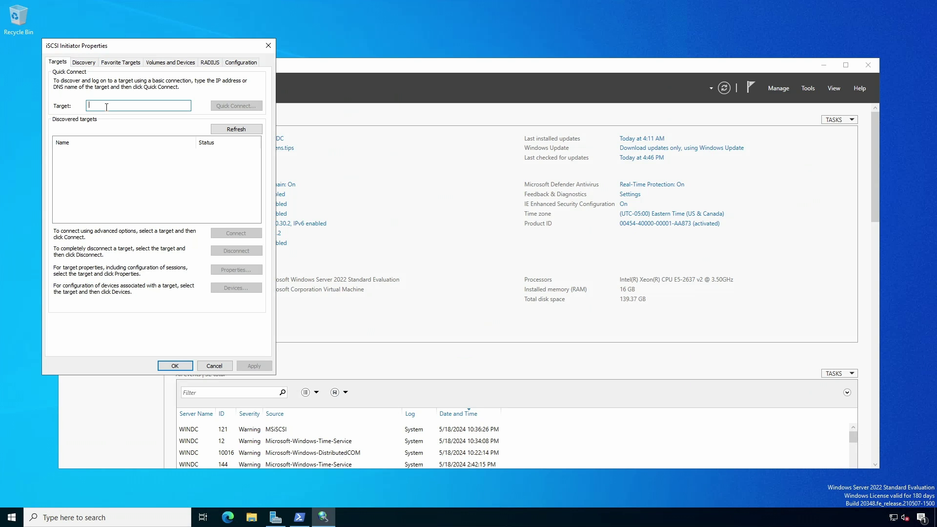
pyautogui.write('1.1.')
pyautogui.write('1.')
pyautogui.write('1')
pyautogui.click(225, 107)
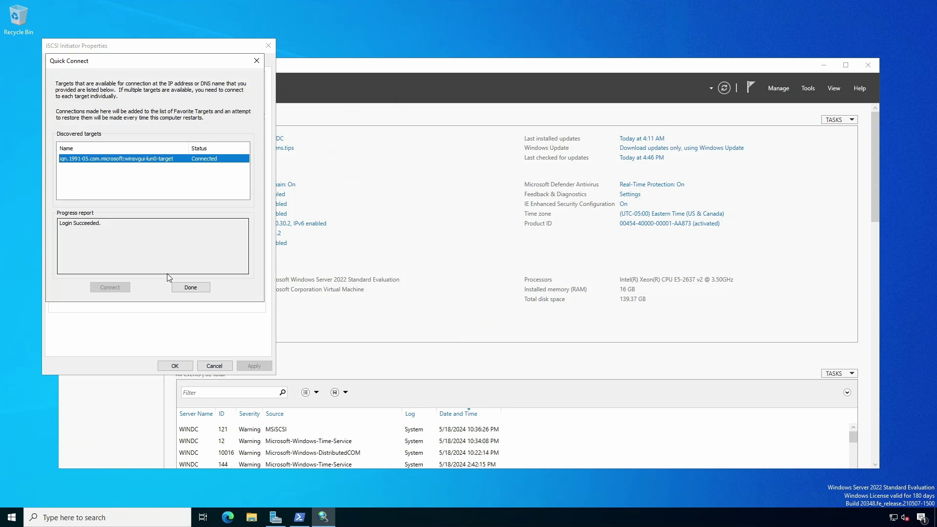
pyautogui.click(189, 286)
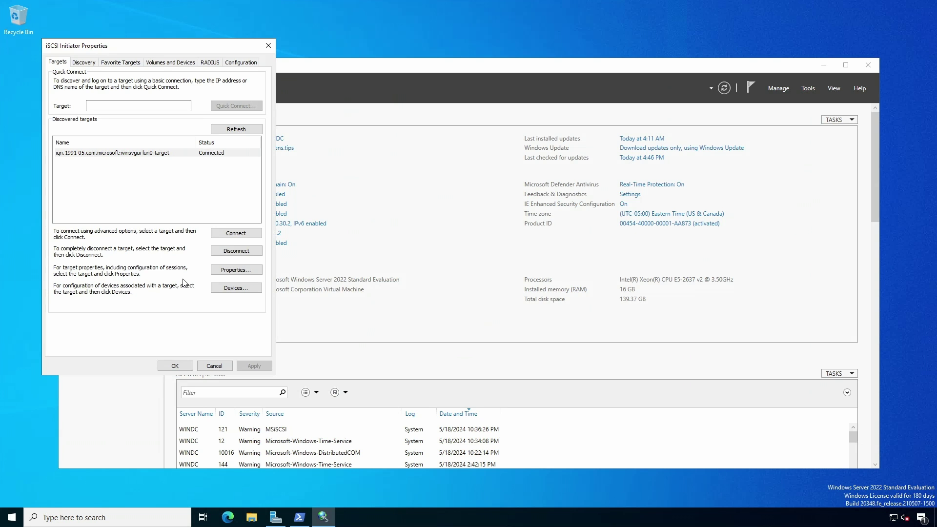
# - Auto Configure the connected disk into the Volumes and Devices list and save
pyautogui.click(161, 63)
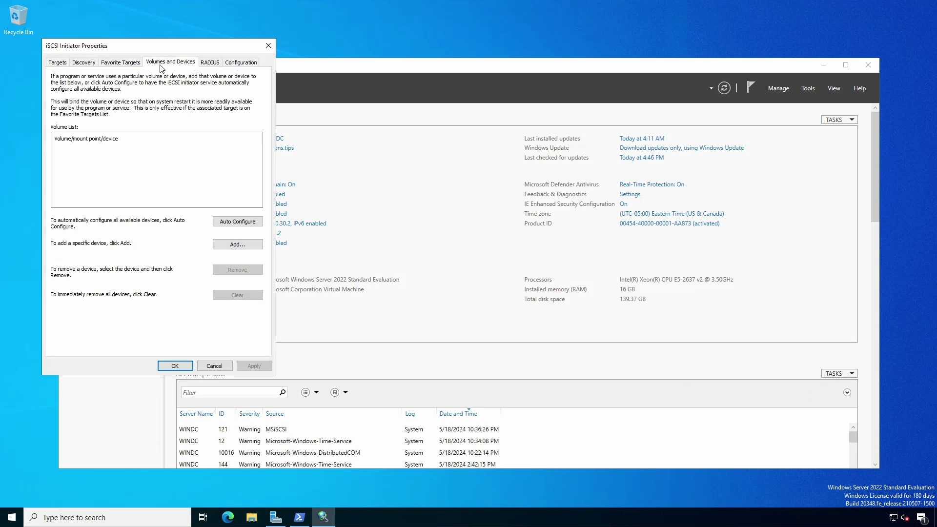
pyautogui.click(235, 223)
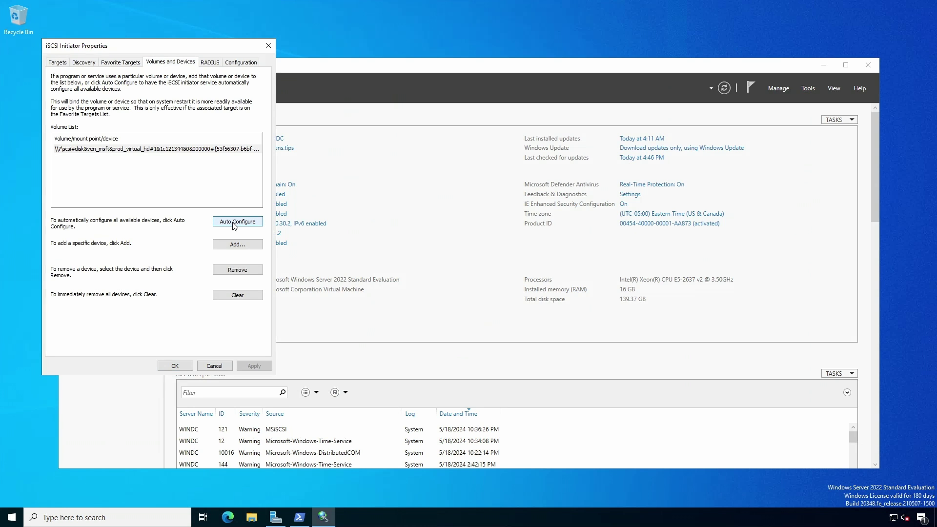
pyautogui.click(175, 366)
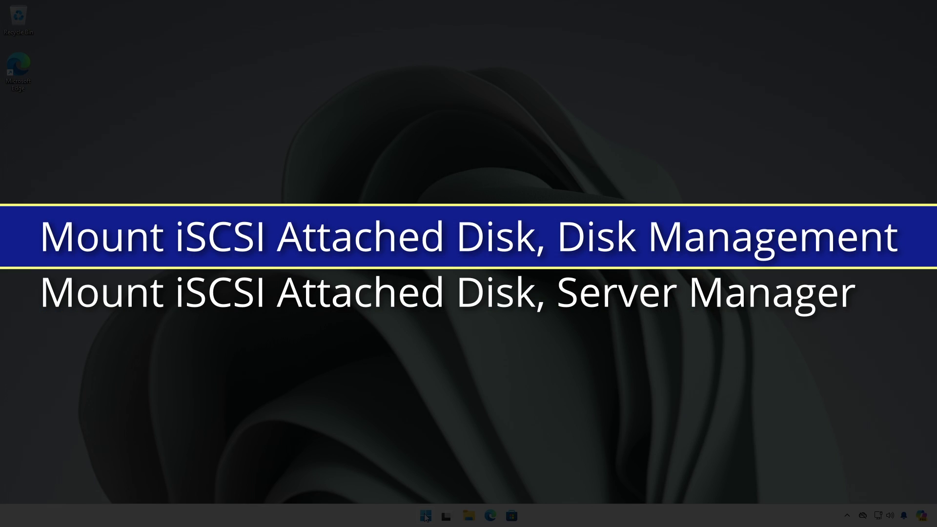
# - Open Disk Management and initialize the 1024 GB Disk 1 as GPT
pyautogui.rightClick(426, 517)
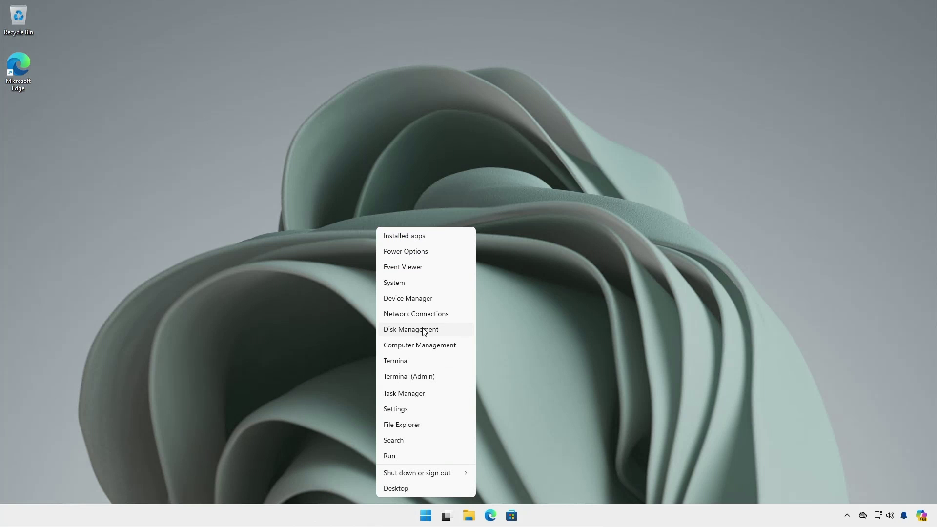
pyautogui.click(422, 330)
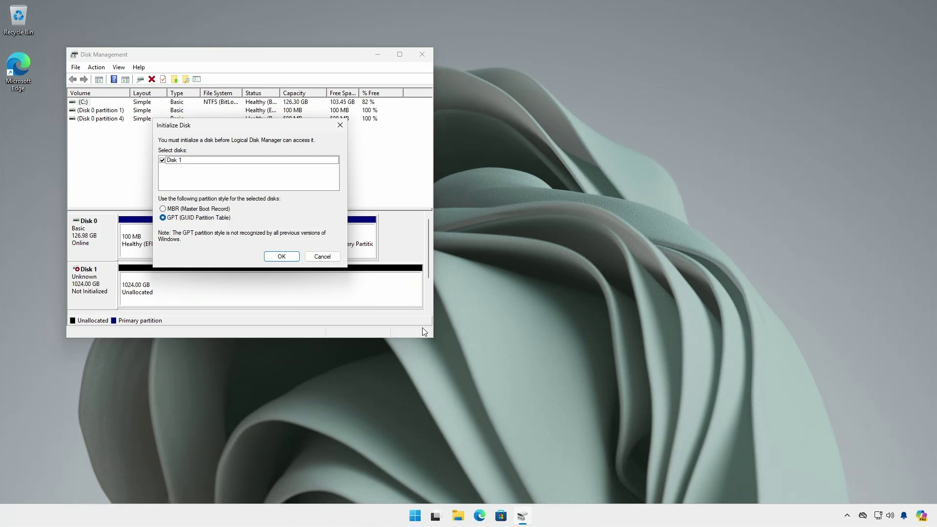
pyautogui.click(281, 257)
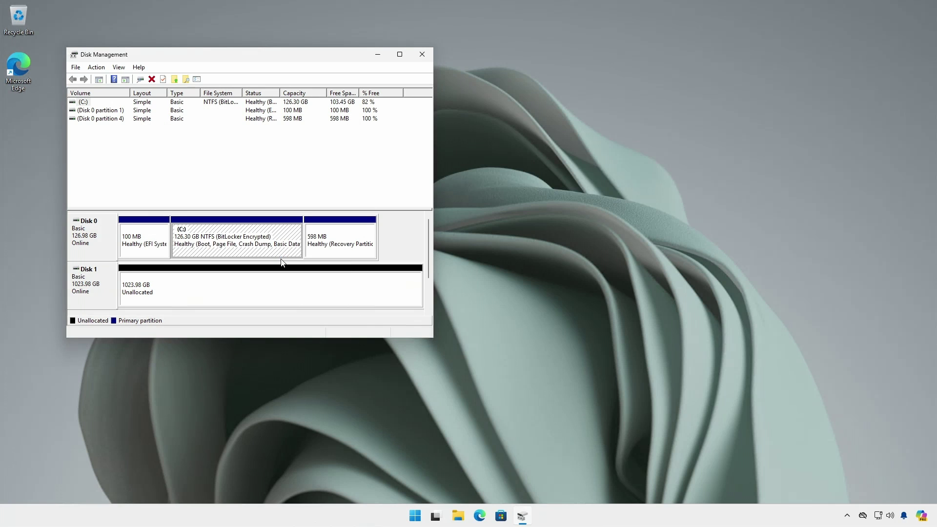
# - Create a full-size NTFS simple volume on Disk 1 with drive letter D and label LUN0
pyautogui.rightClick(282, 290)
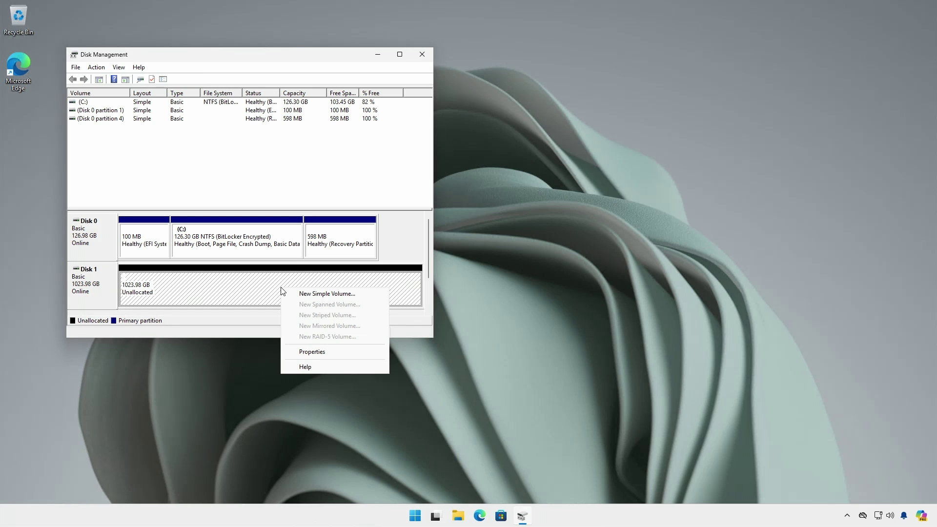
pyautogui.click(313, 293)
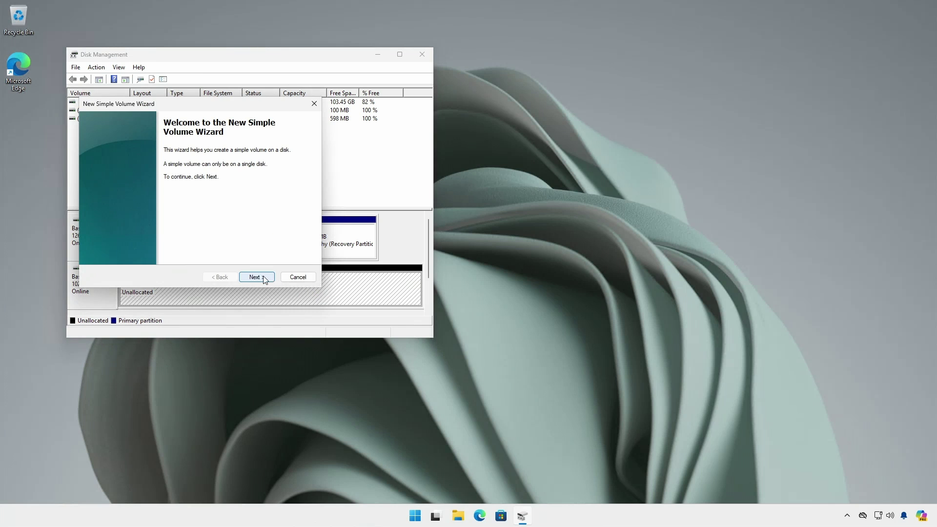
pyautogui.click(264, 277)
pyautogui.click(263, 277)
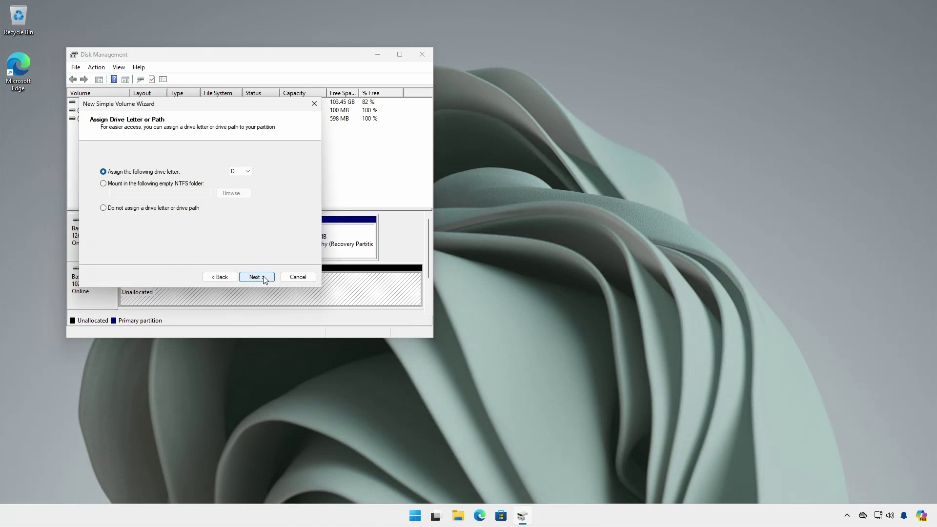
pyautogui.click(263, 278)
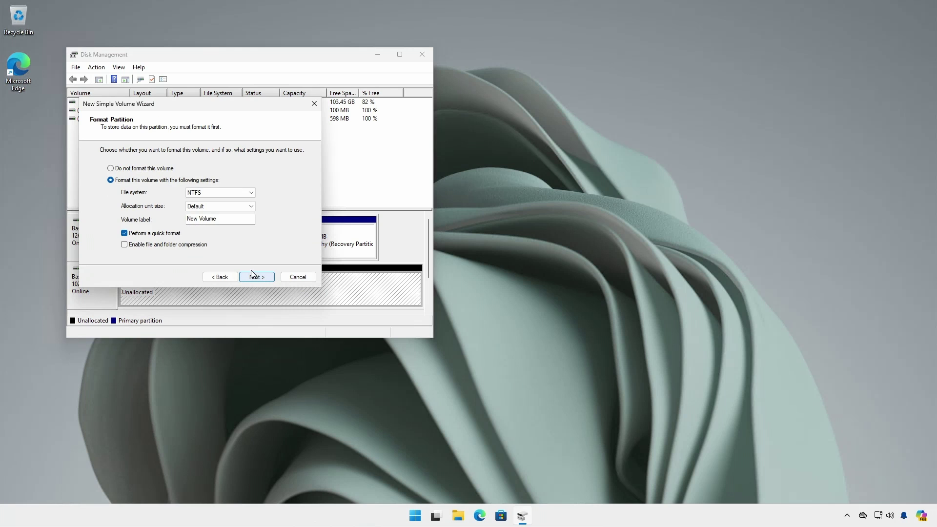
pyautogui.moveTo(232, 219); pyautogui.dragTo(183, 220)
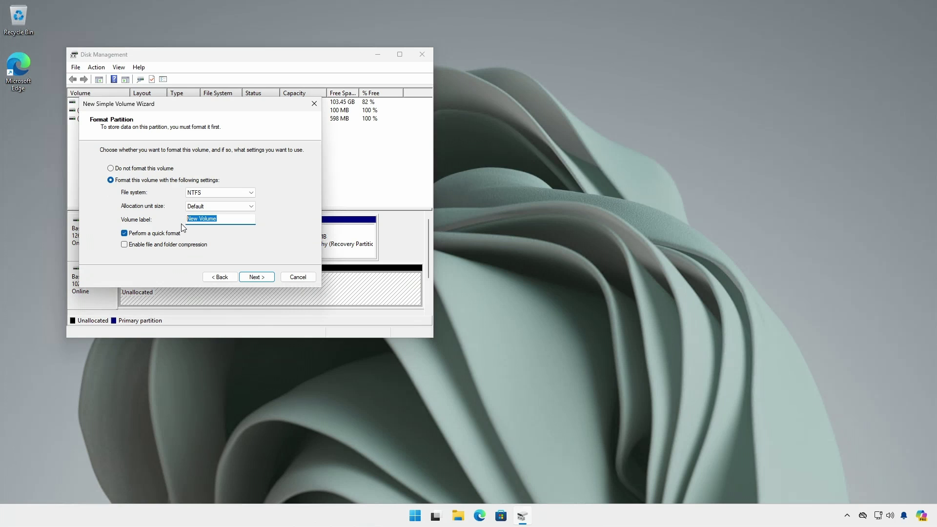
pyautogui.write('LUN0')
pyautogui.click(254, 277)
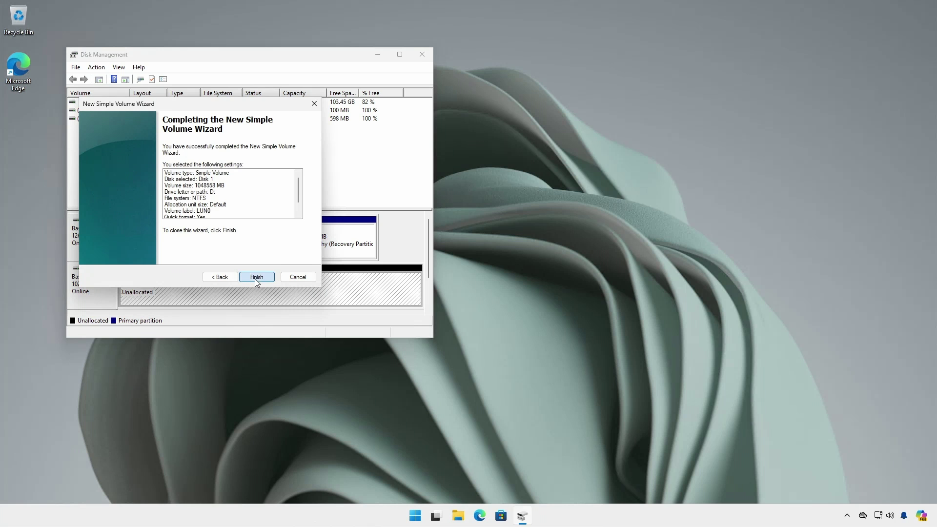
pyautogui.click(255, 277)
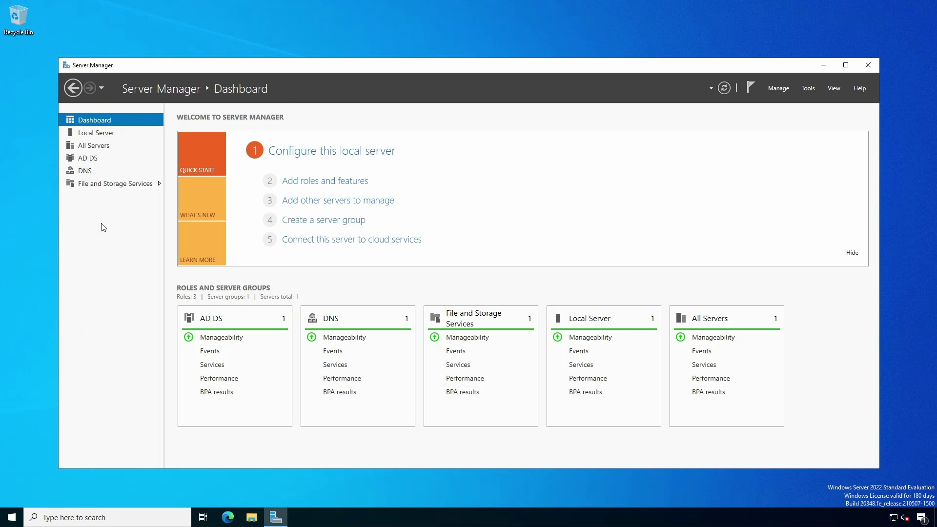
# - In File and Storage Services > Disks, bring the offline 1.00 TB disk 1 online
pyautogui.click(103, 188)
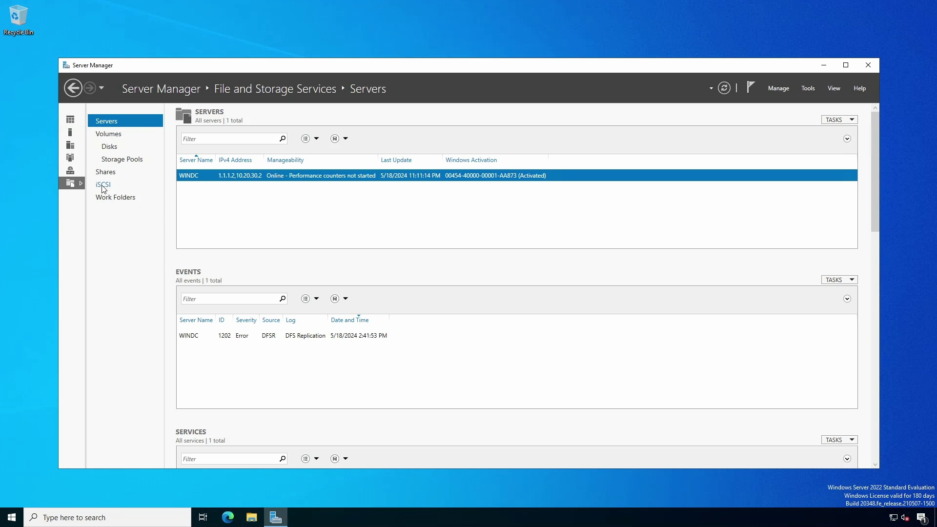
pyautogui.click(107, 148)
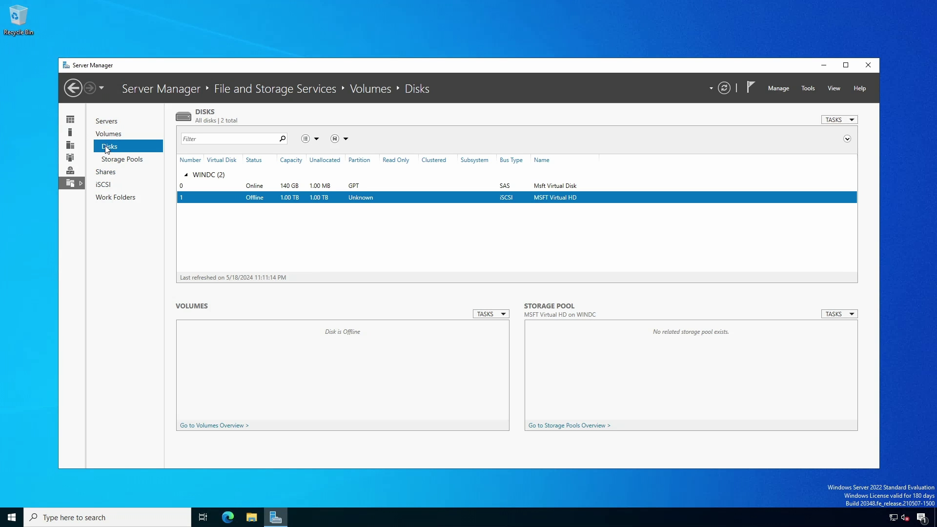
pyautogui.rightClick(273, 201)
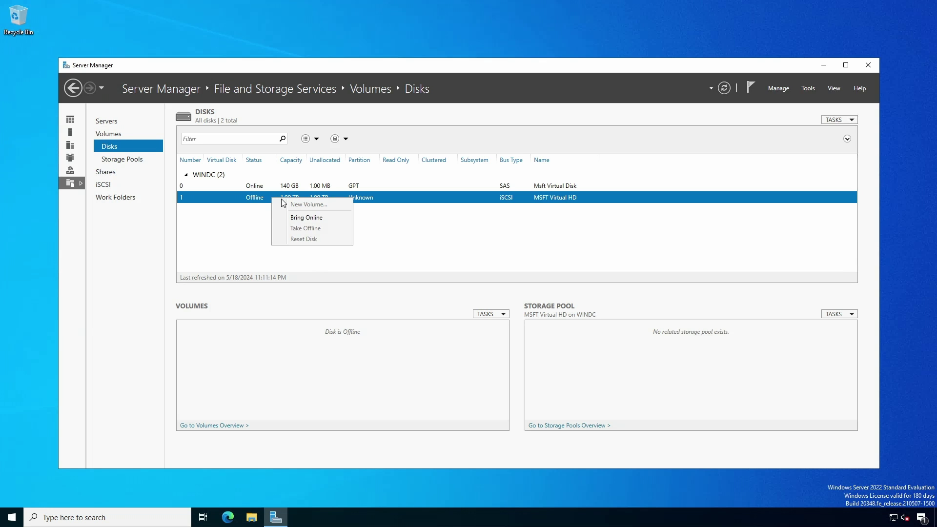
pyautogui.click(303, 217)
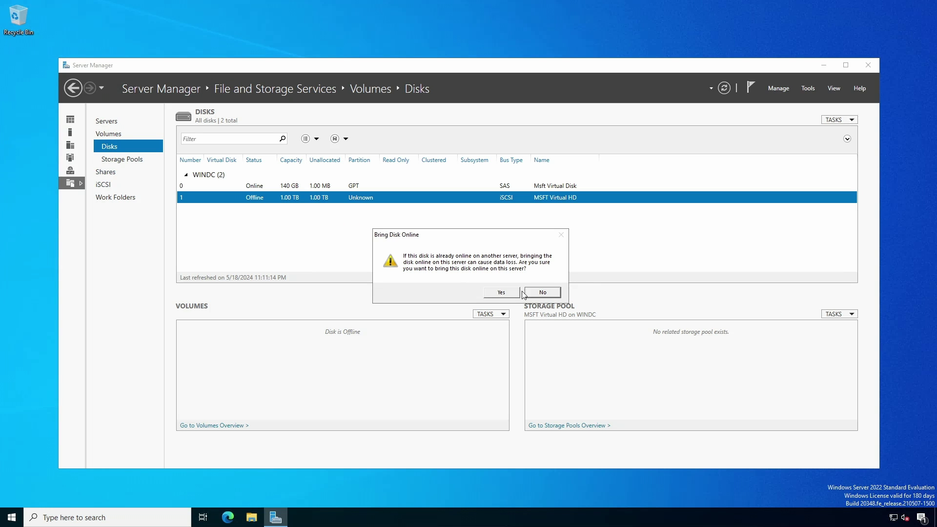
pyautogui.click(507, 294)
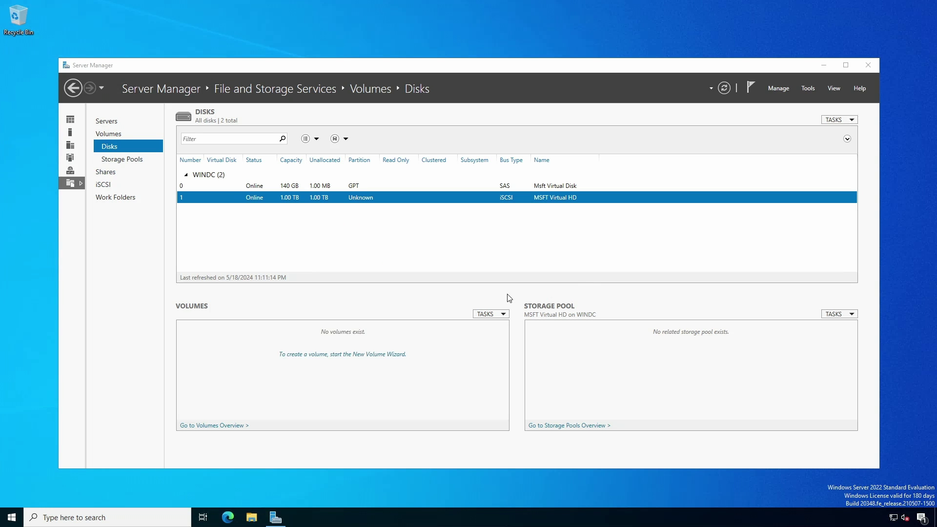
# - Start a new volume on disk 1, initialize it as GPT, with full 1,024 GB size and drive letter D
pyautogui.rightClick(396, 201)
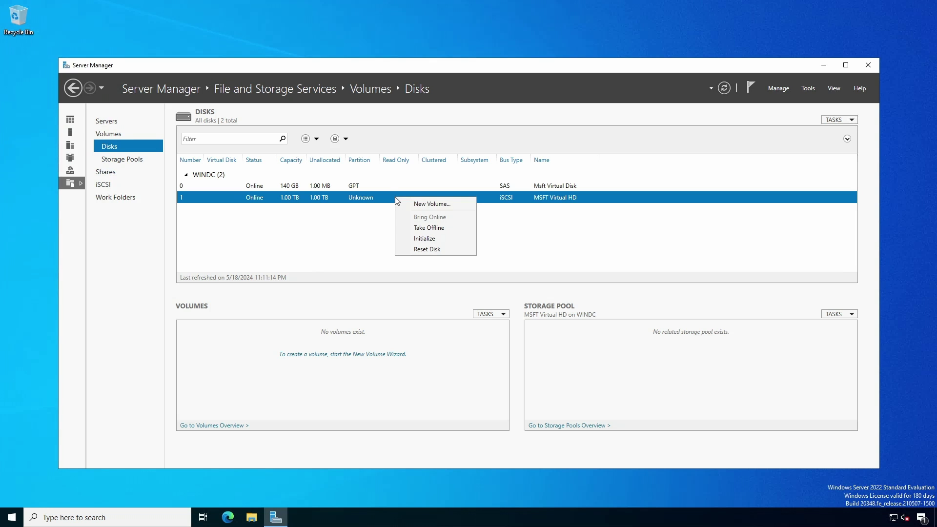
pyautogui.click(422, 205)
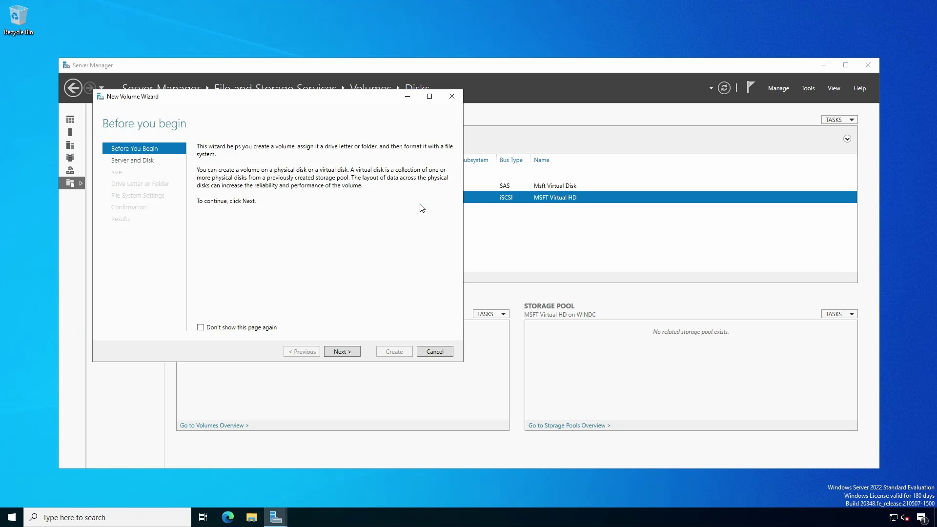
pyautogui.click(339, 352)
pyautogui.click(337, 351)
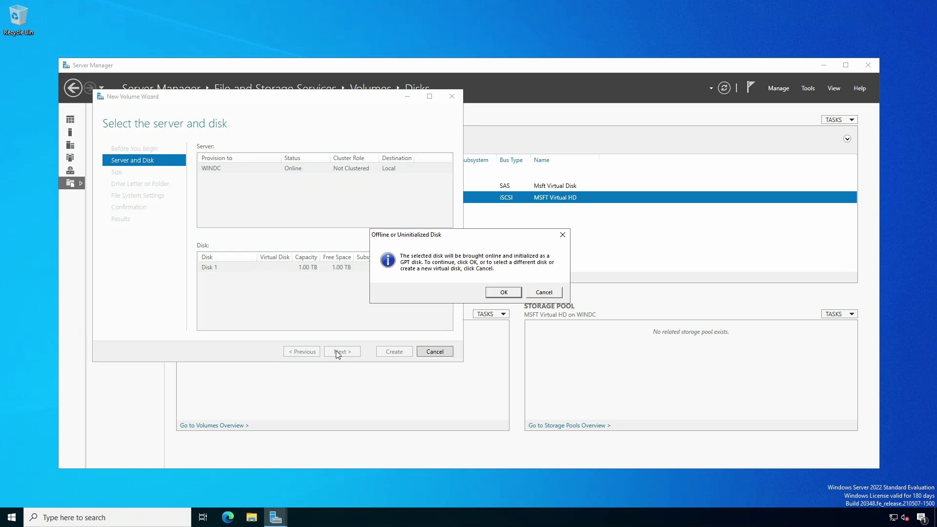
pyautogui.click(504, 292)
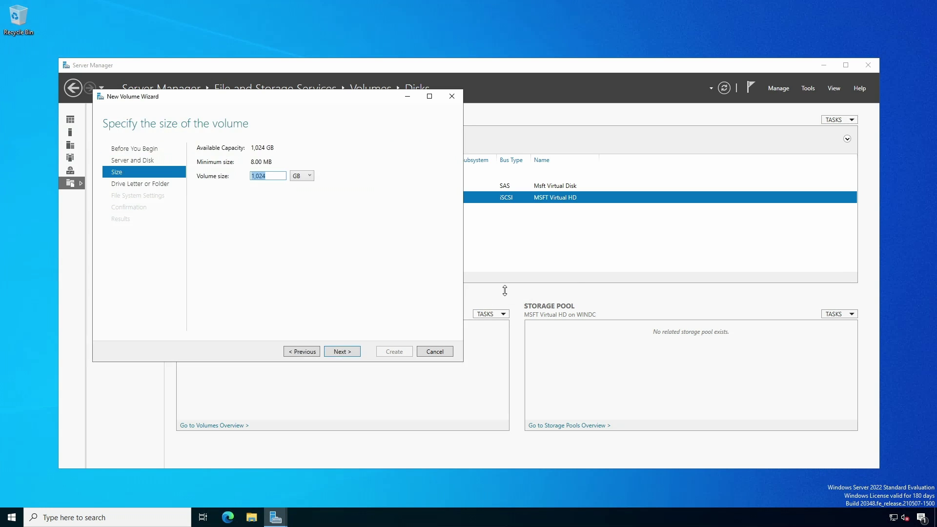
pyautogui.click(350, 358)
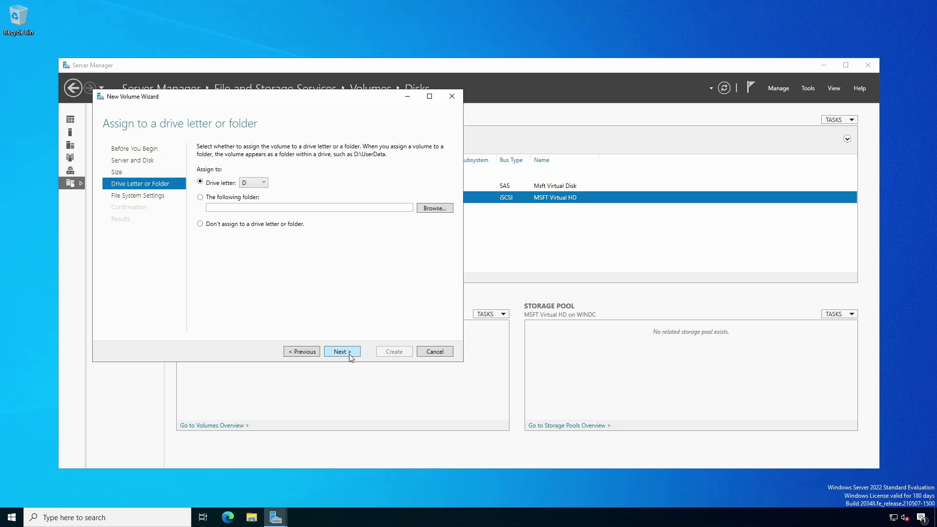
pyautogui.click(350, 358)
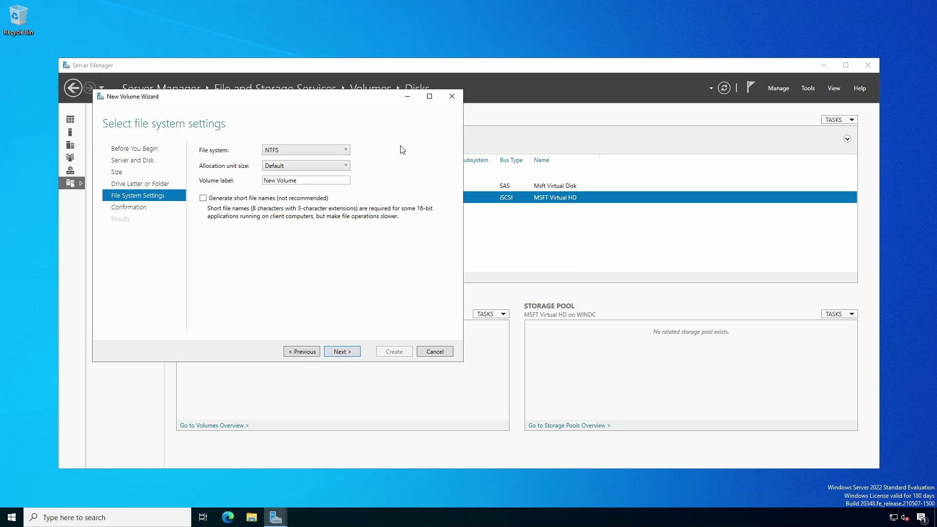
# - Format the volume as NTFS labelled LUN0, create it, and close the wizard
pyautogui.click(346, 151)
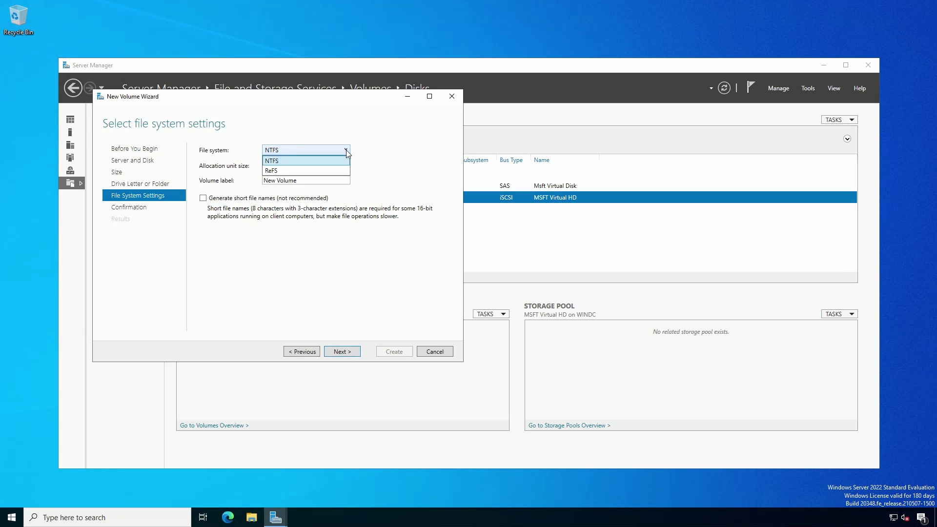
pyautogui.click(335, 159)
pyautogui.moveTo(322, 180); pyautogui.dragTo(249, 182)
pyautogui.write('LUN0')
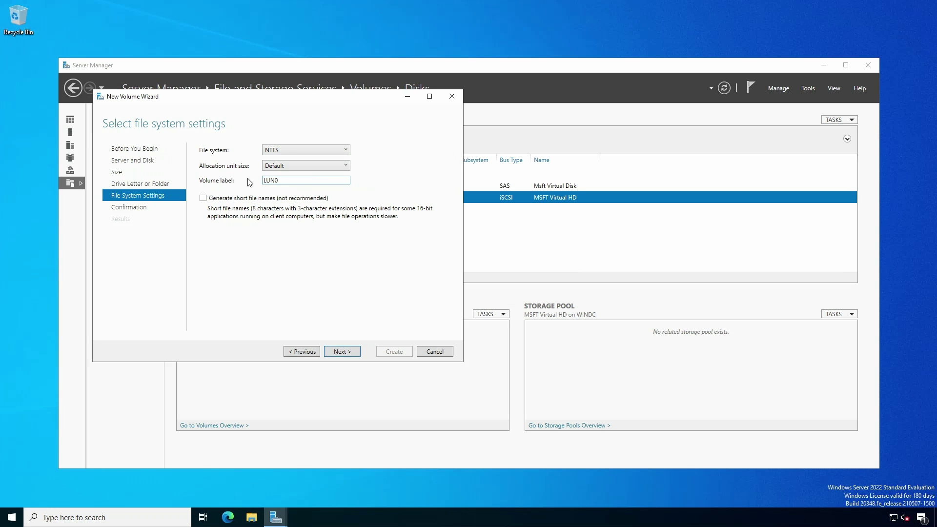
pyautogui.click(338, 352)
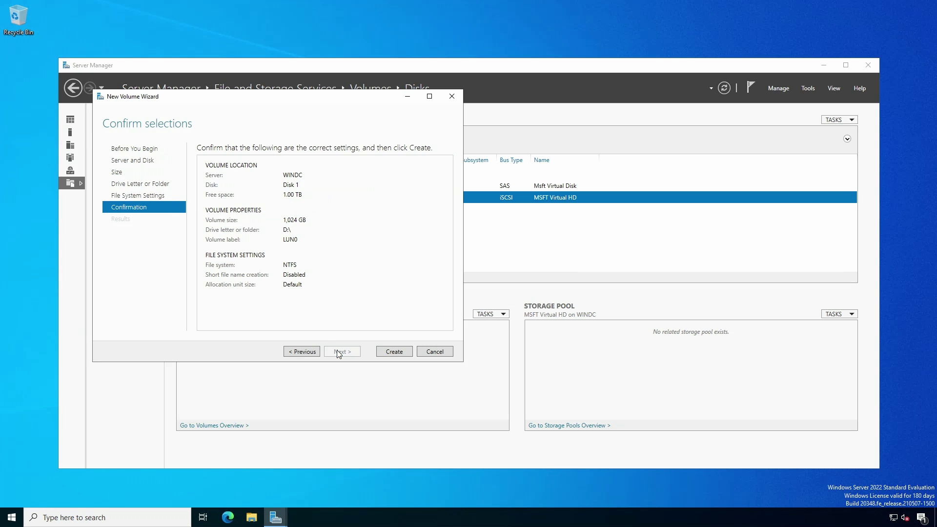
pyautogui.click(390, 351)
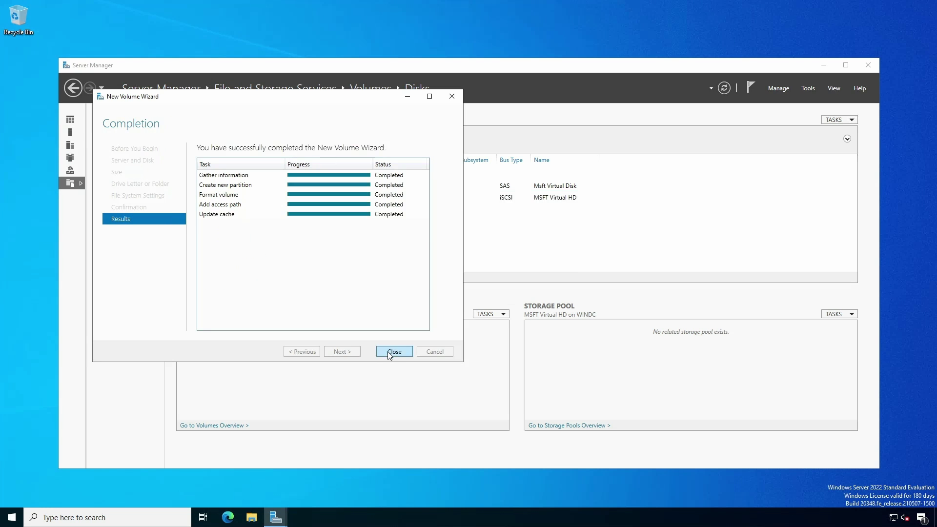
pyautogui.click(390, 353)
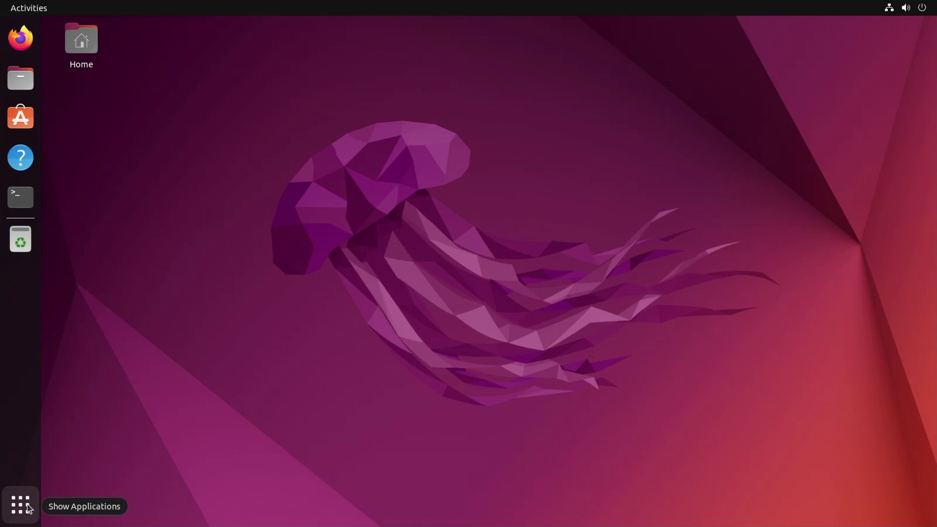
# - Set eth1's IPv4 to Manual with address 1.1.1.24 and netmask 24
pyautogui.click(28, 508)
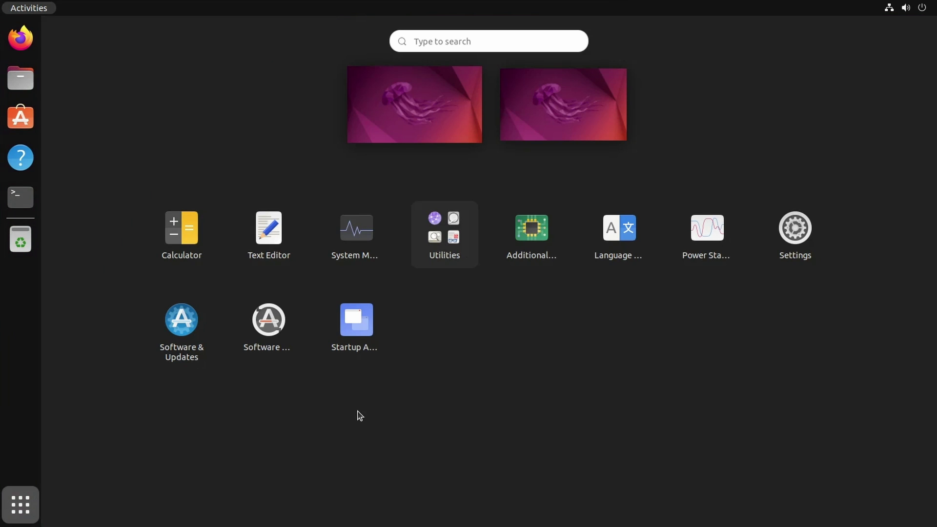
pyautogui.click(795, 230)
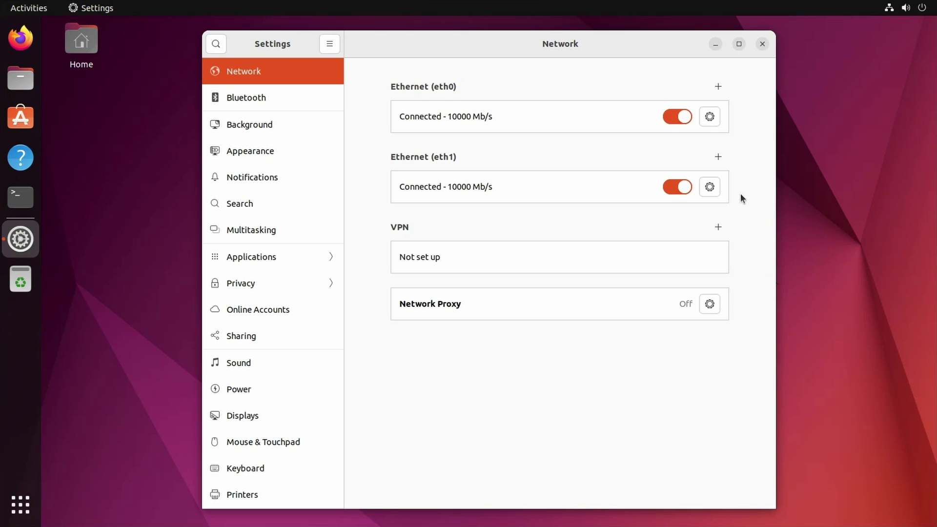
pyautogui.click(711, 190)
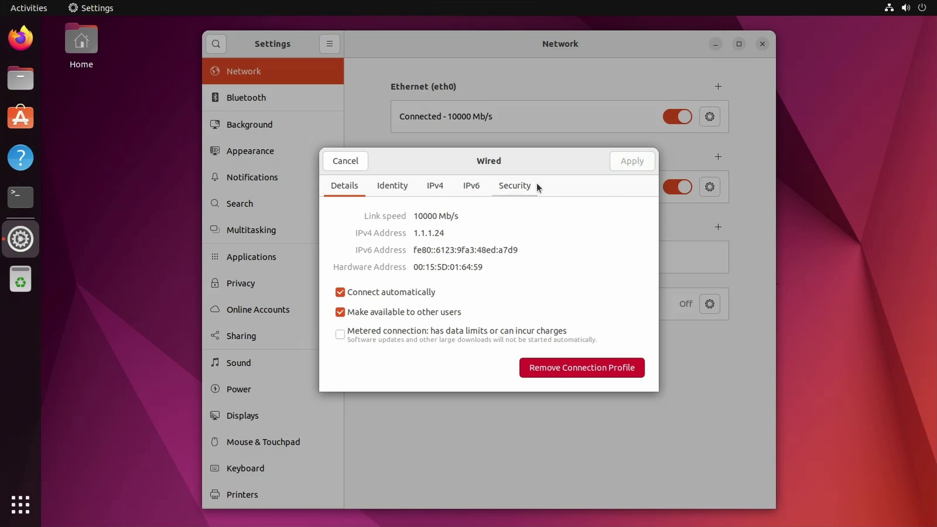
pyautogui.click(445, 188)
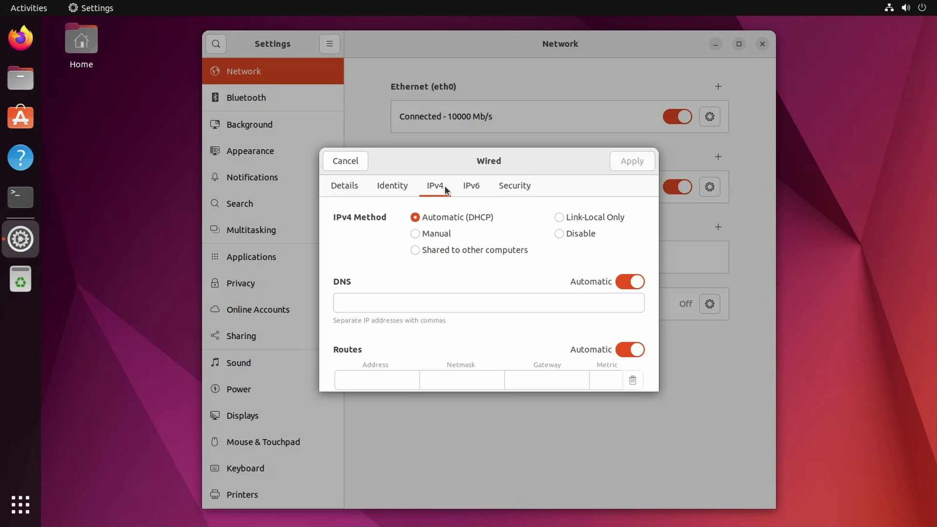
pyautogui.click(433, 235)
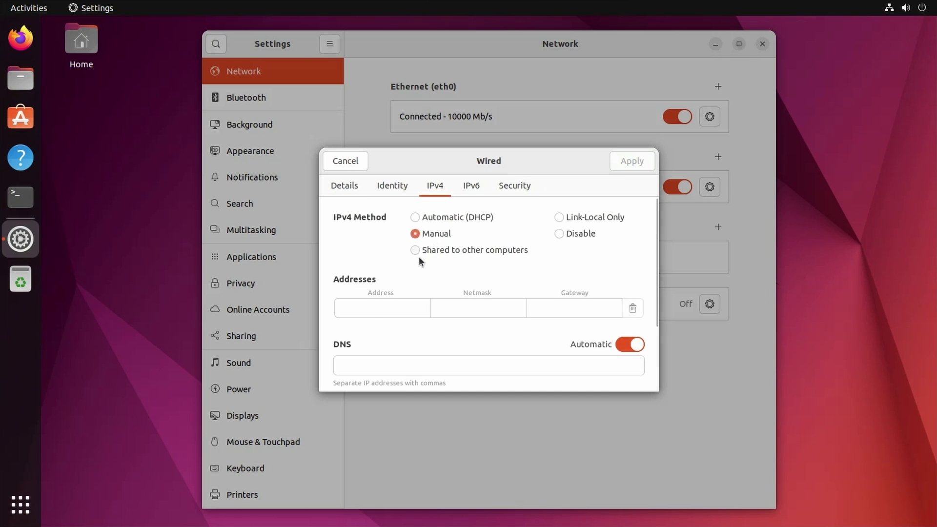
pyautogui.click(373, 309)
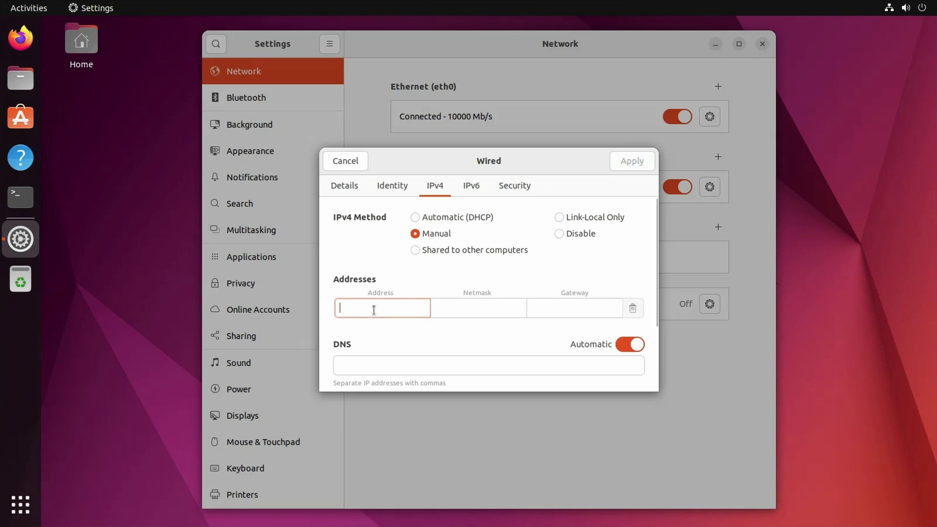
pyautogui.write('1.1.24')
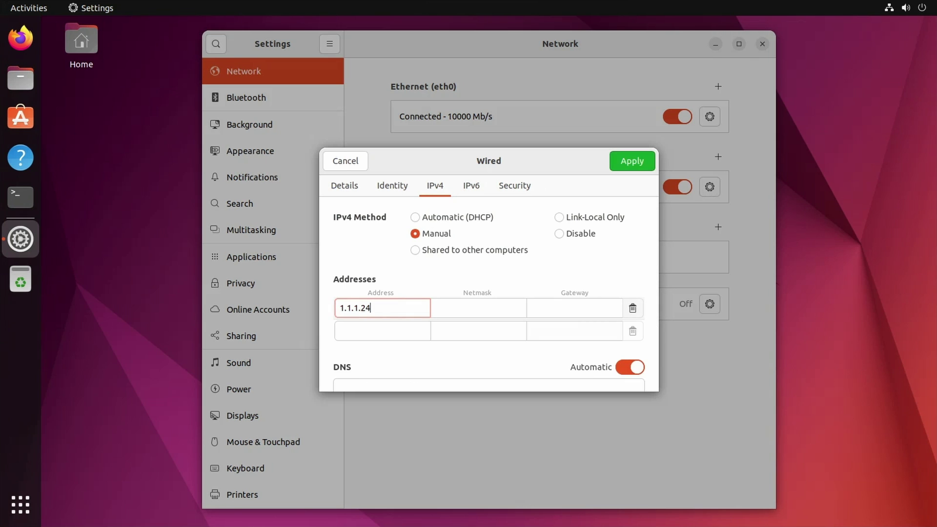
pyautogui.press('Tab')
pyautogui.write('24')
pyautogui.press('Tab')
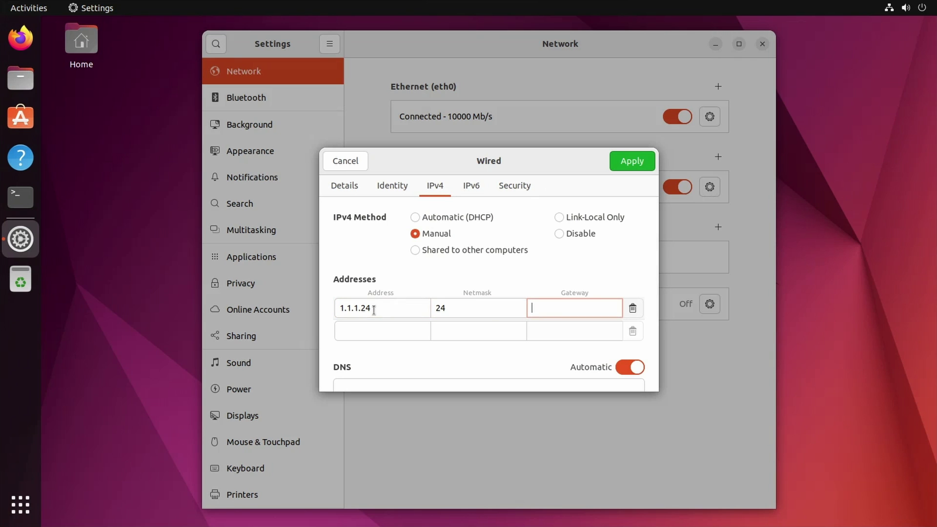
# - Set eth1's MTU to 9014, apply, and toggle the connection off and on
pyautogui.click(388, 189)
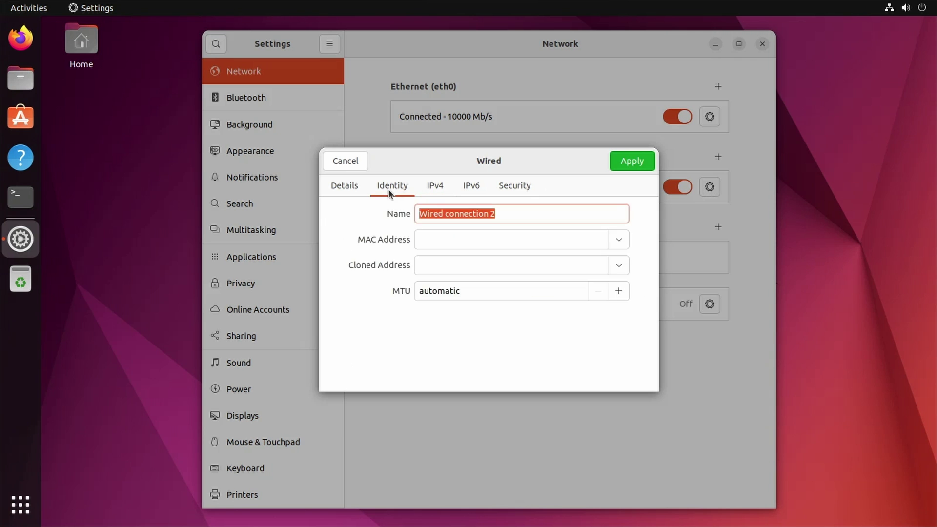
pyautogui.doubleClick(441, 293)
pyautogui.write('9014')
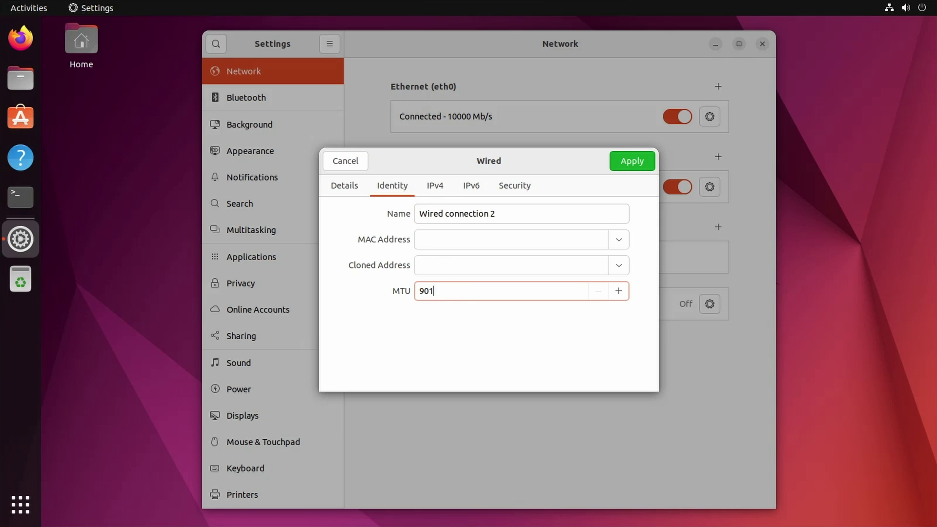
pyautogui.click(625, 166)
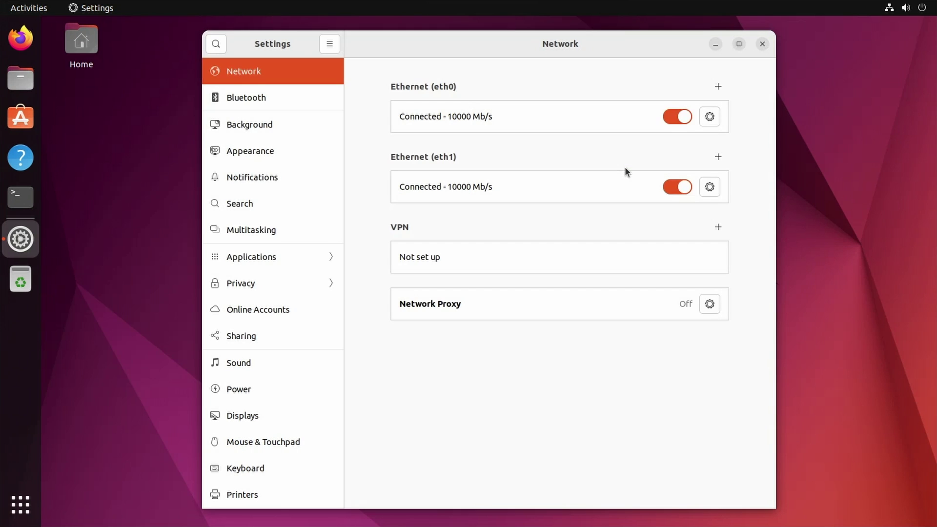
pyautogui.click(670, 187)
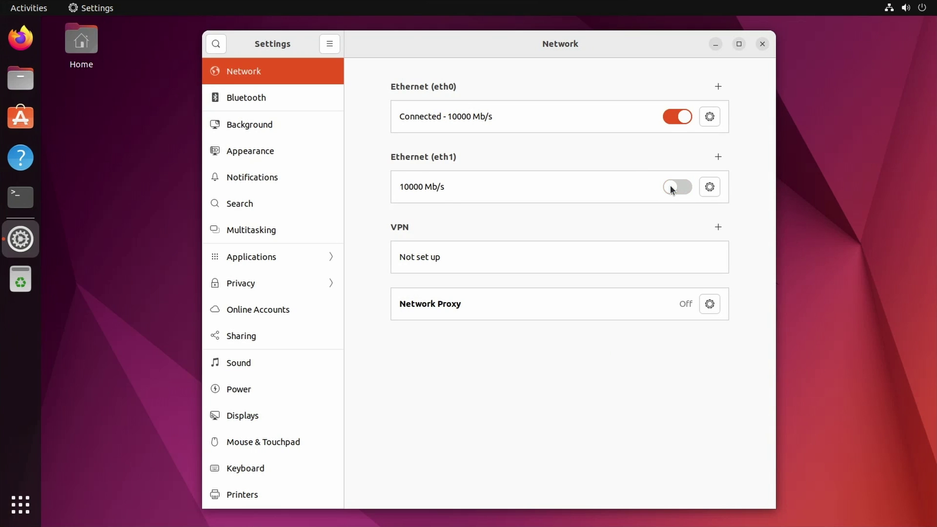
pyautogui.click(675, 186)
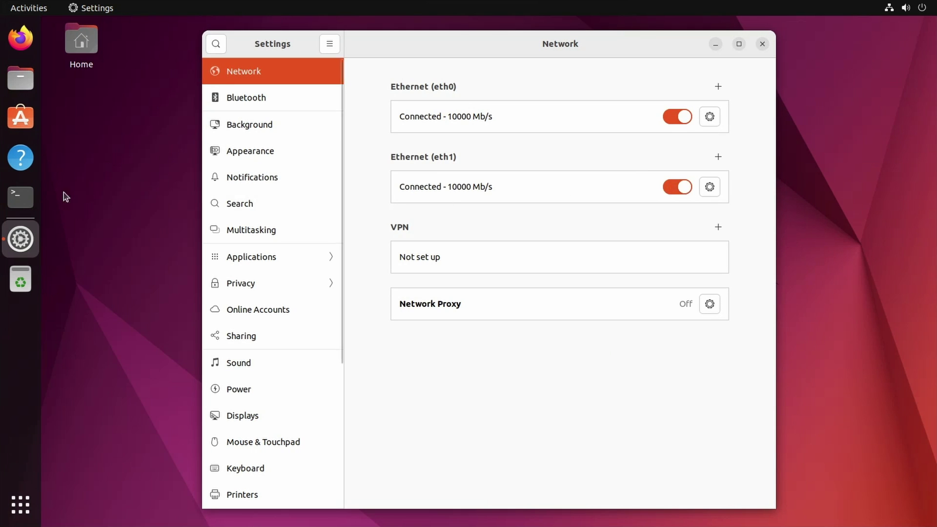
# - Ping 1.1.1.22 with 9000-byte packets and verify port 3260 accepts connections using nc
pyautogui.click(20, 198)
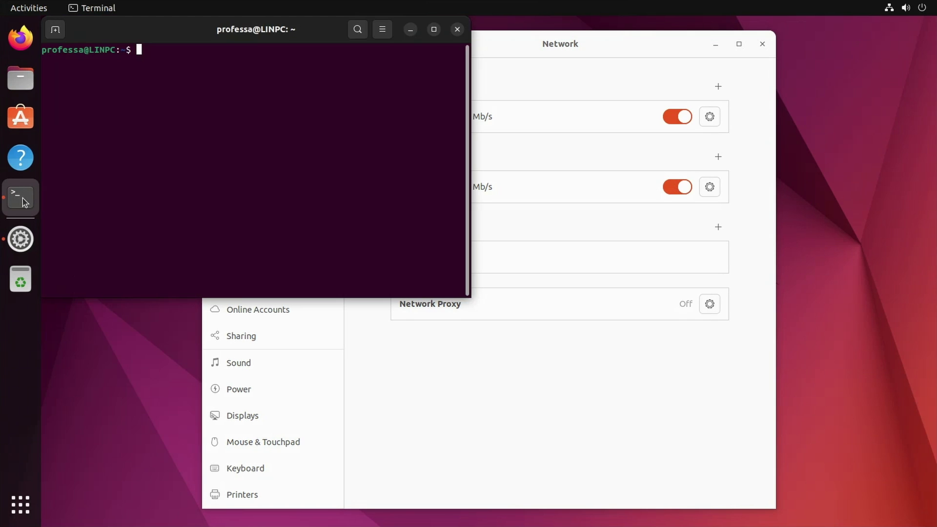
pyautogui.write('ping 1')
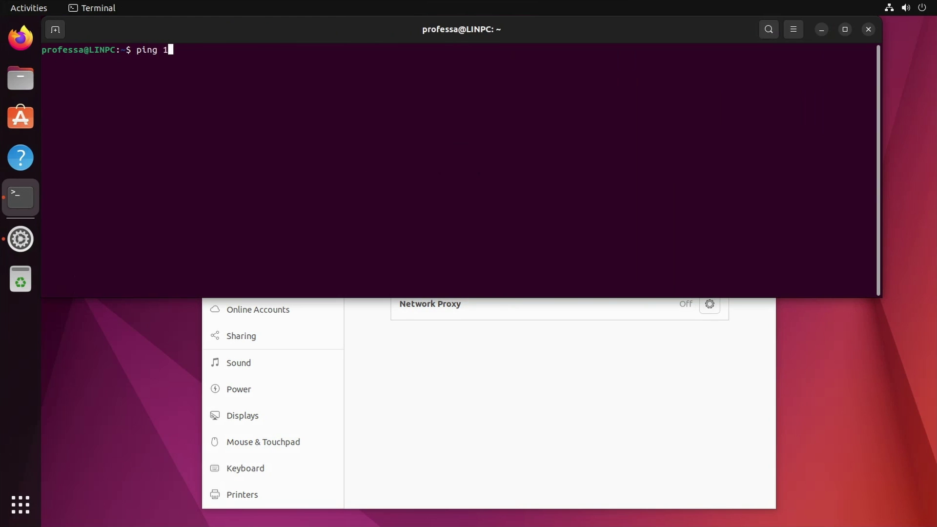
pyautogui.write('.1.1.22 -s 9000')
pyautogui.press('Return')
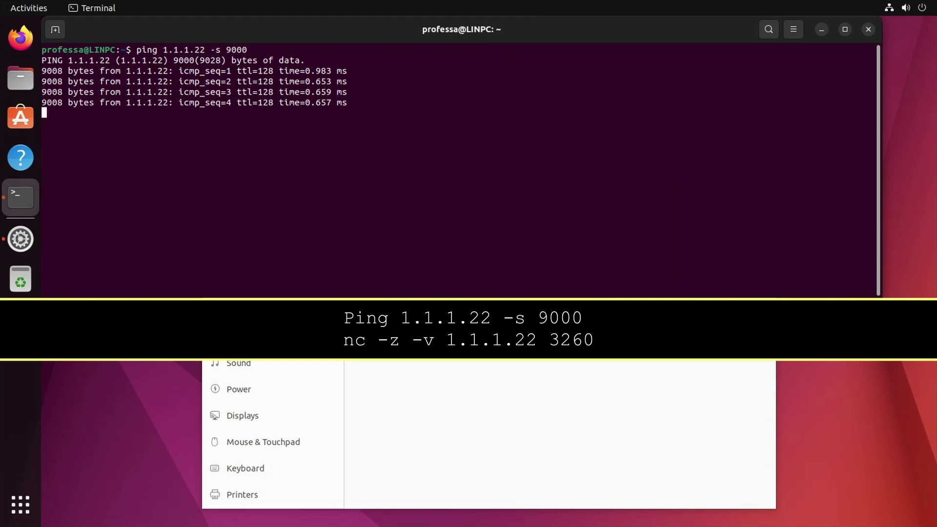
pyautogui.hotkey('ctrl', 'c')
pyautogui.write('nc -z -v 1.1.1.22 ')
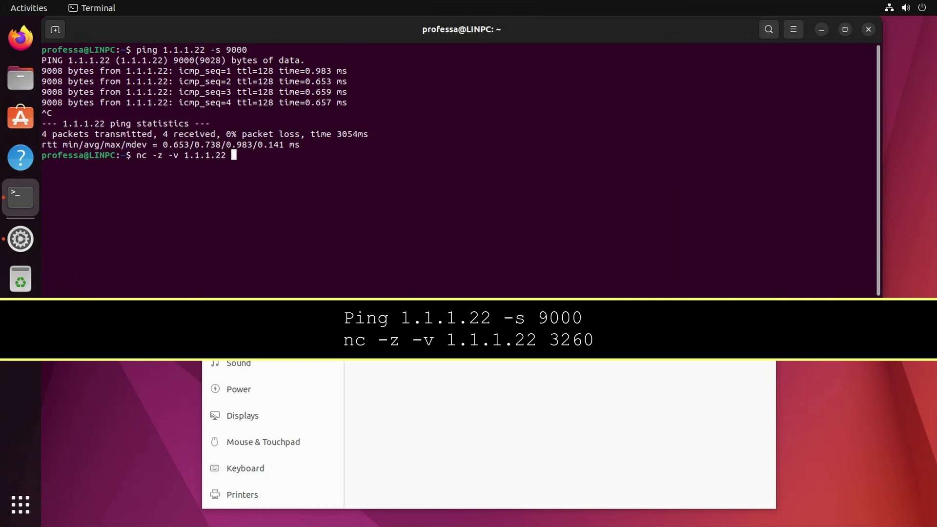
pyautogui.write('3260')
pyautogui.press('Return')
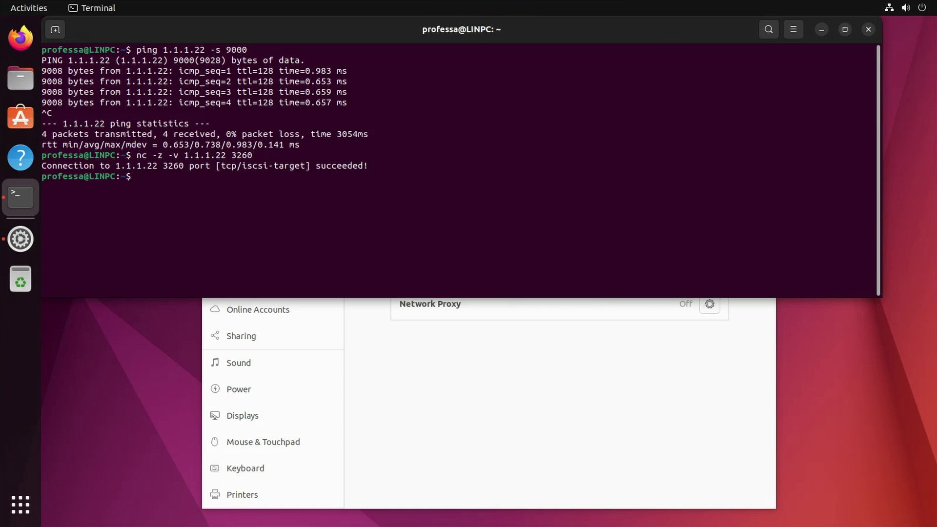
# - Install the open-iscsi package with sudo apt, confirming the installation
pyautogui.write('sudo apt install open-isc')
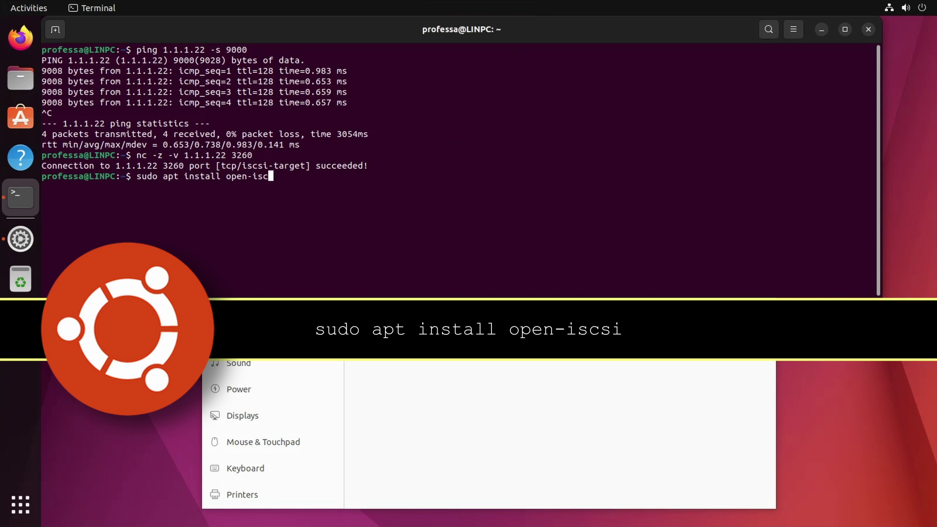
pyautogui.write('si')
pyautogui.press('Return')
pyautogui.write('y')
pyautogui.press('Return')
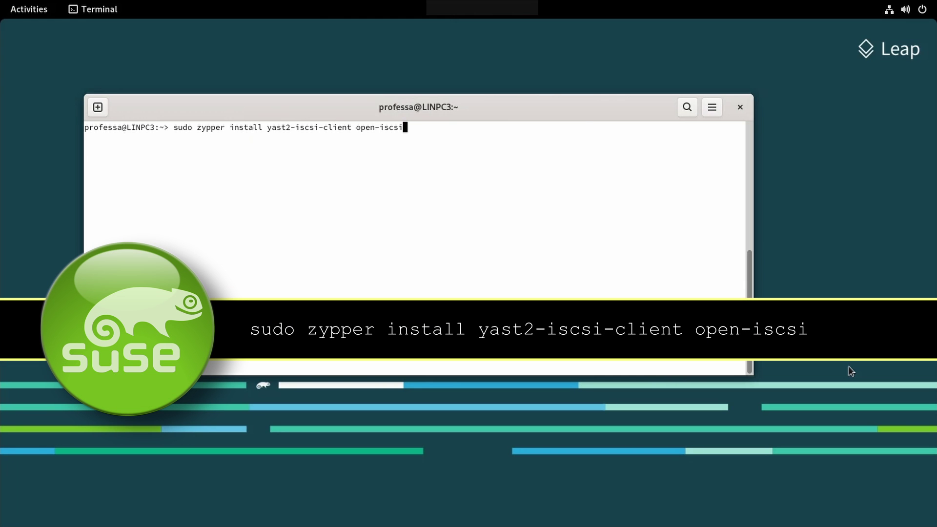
pyautogui.press('Return')
pyautogui.press('Return')
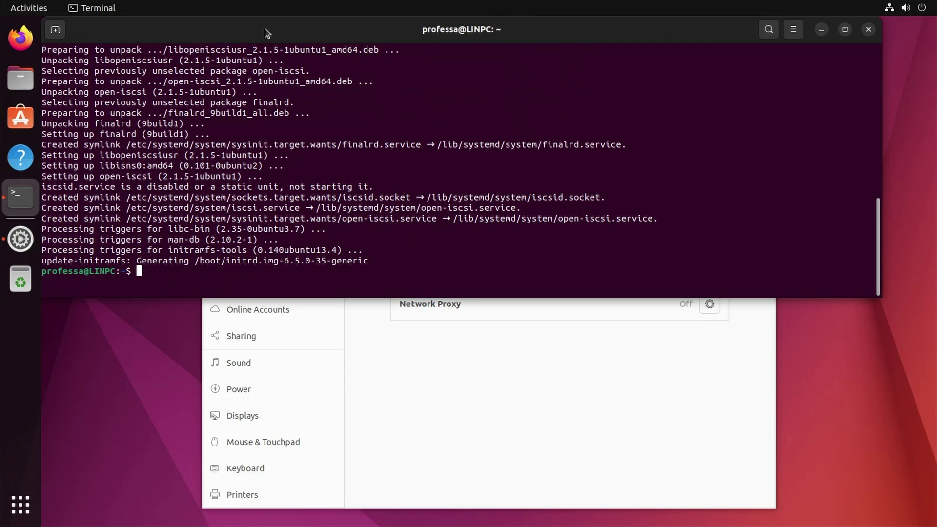
# - In iscsid.conf, enable node.startup = automatic, comment out the manual line, and save
pyautogui.write('sudo nano')
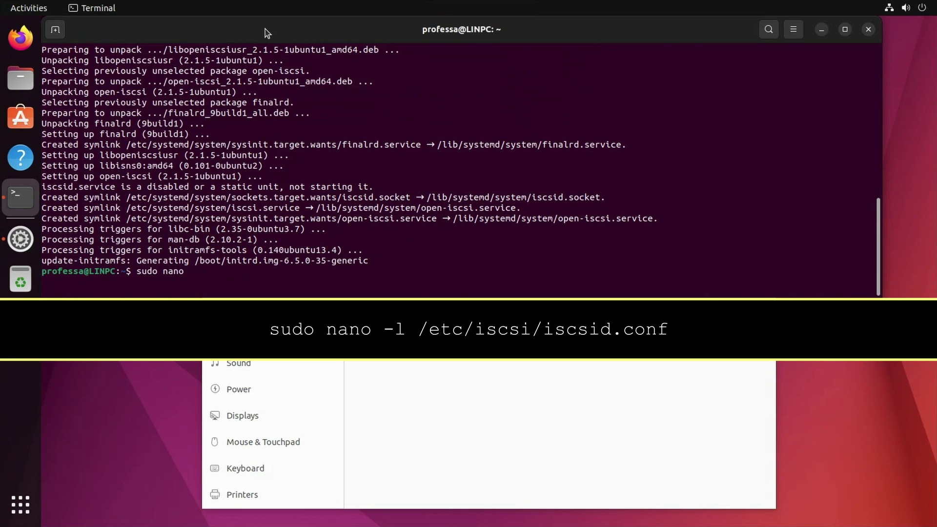
pyautogui.write(' -l /etc/iscsi/iscsid.conf')
pyautogui.press('Return')
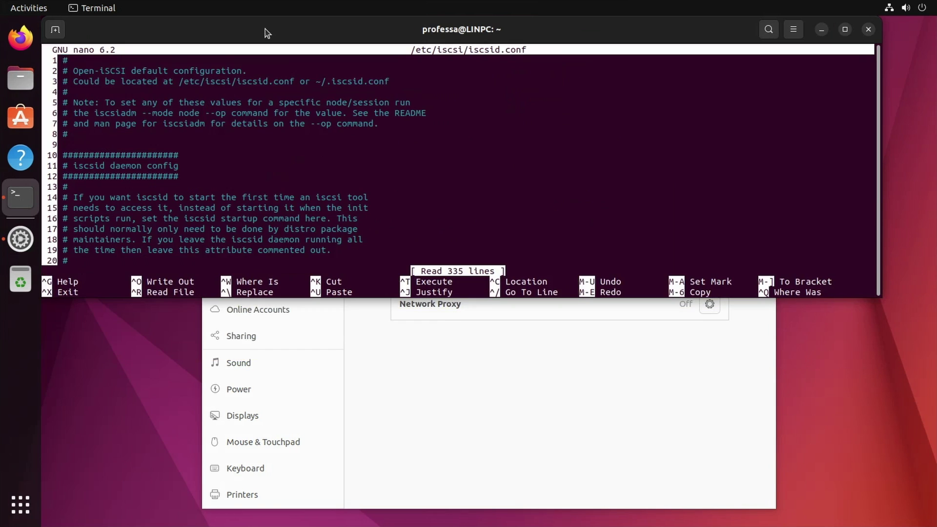
pyautogui.press('Down')
pyautogui.press('Down')
pyautogui.press('Down')
pyautogui.press('Down')
pyautogui.press('Down')
pyautogui.press('Down')
pyautogui.press('Down')
pyautogui.press('Down')
pyautogui.press('Down')
pyautogui.press('Down')
pyautogui.press('Down')
pyautogui.press('Down')
pyautogui.press('Down')
pyautogui.press('Down')
pyautogui.press('Down')
pyautogui.press('Down')
pyautogui.press('Down')
pyautogui.press('Down')
pyautogui.press('Down')
pyautogui.press('Down')
pyautogui.press('Delete')
pyautogui.press('Delete')
pyautogui.press('Down')
pyautogui.press('Down')
pyautogui.press('Down')
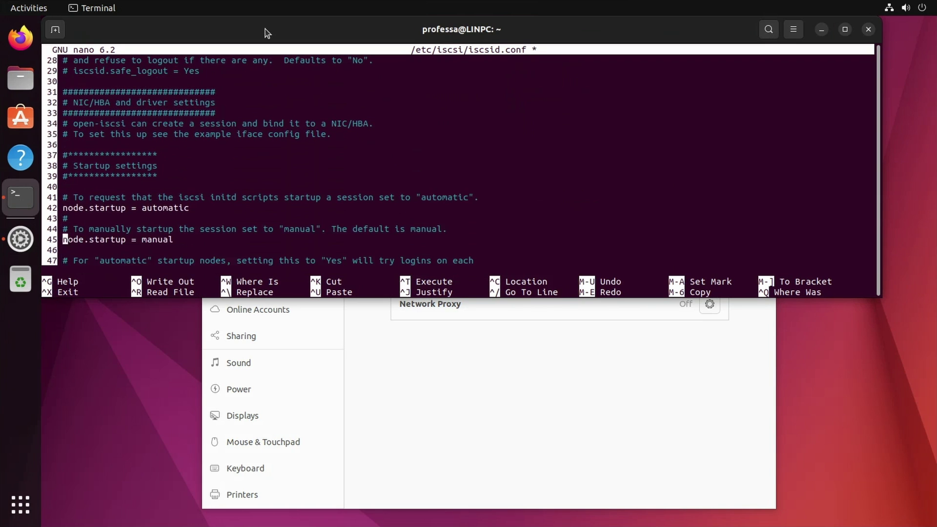
pyautogui.write('#')
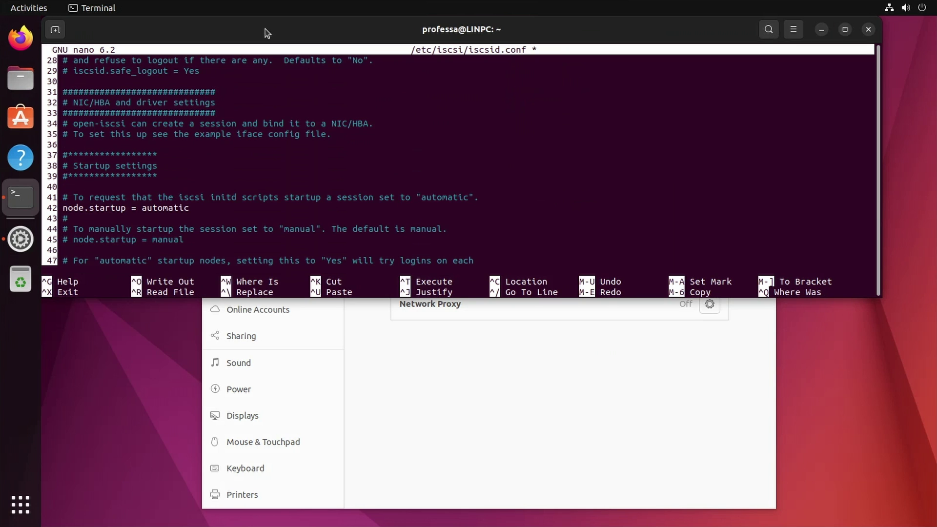
pyautogui.hotkey('ctrl', 'x')
pyautogui.press('y')
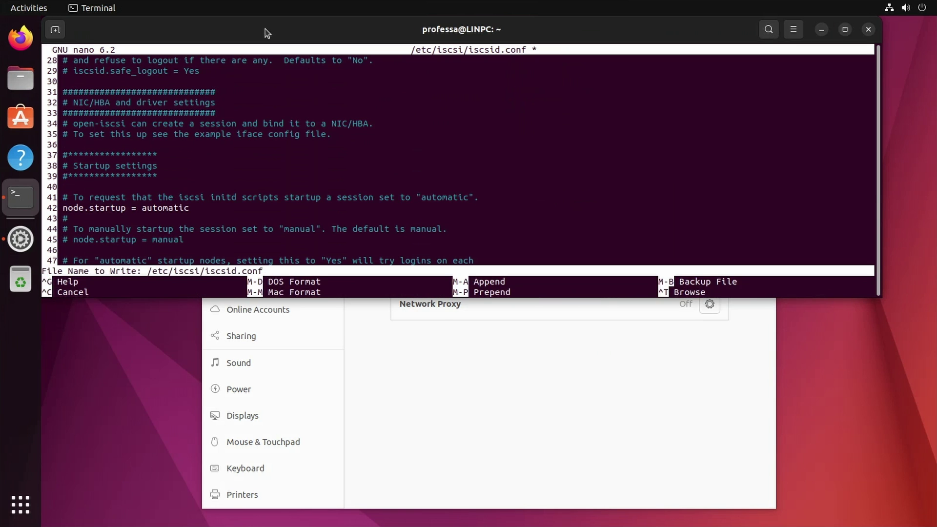
pyautogui.press('Return')
# - Discover iSCSI targets on 1.1.1.22 with iscsiadm and log in to the target
pyautogui.write('sudo iscsiadm -m discovery -t sendtargets -p 1.1.1.22')
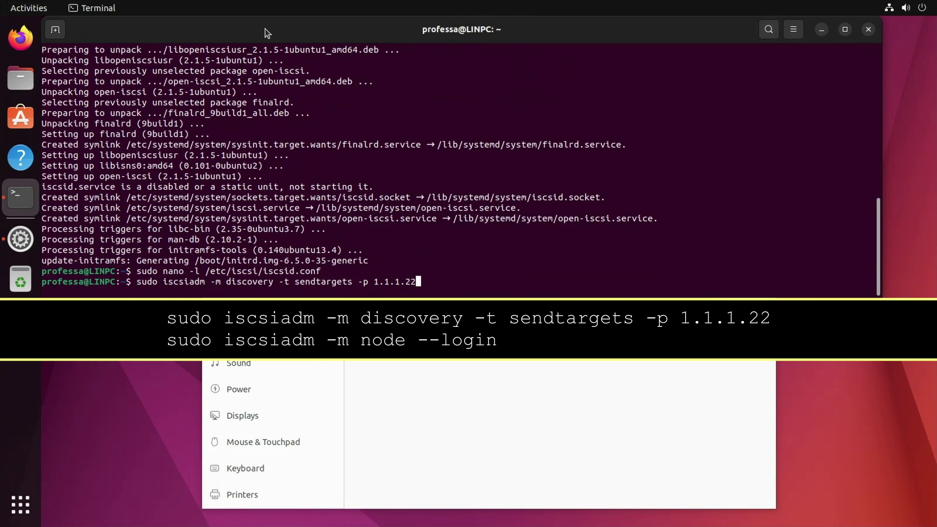
pyautogui.press('Return')
pyautogui.write('sudo iscsiadm -m node -l')
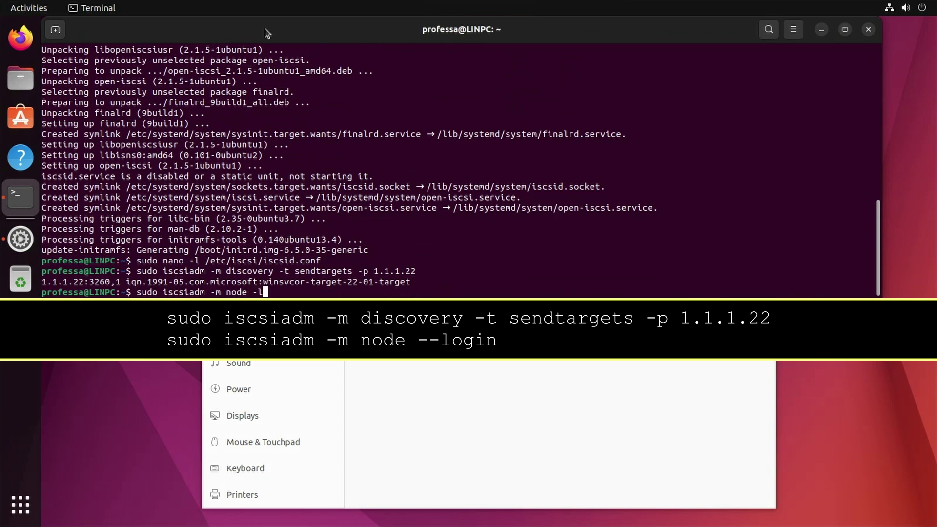
pyautogui.press('Return')
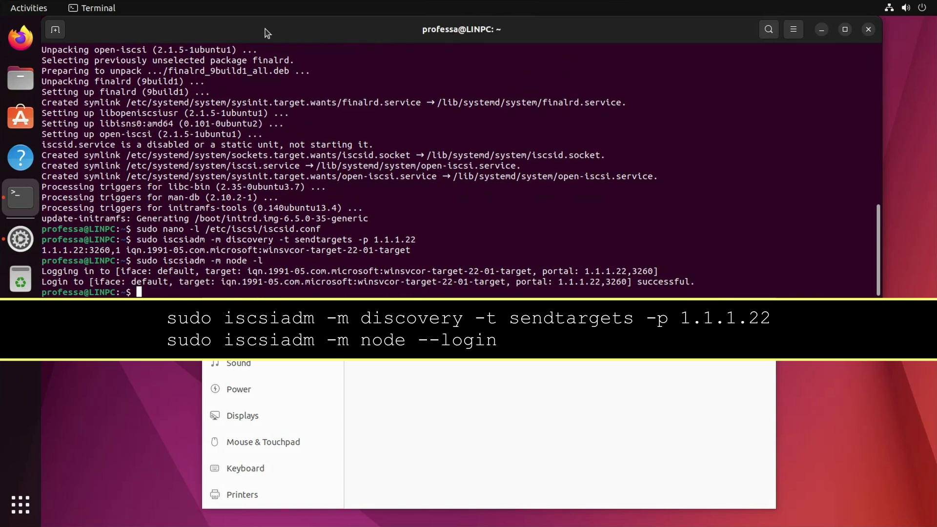
pyautogui.write('sudo ')
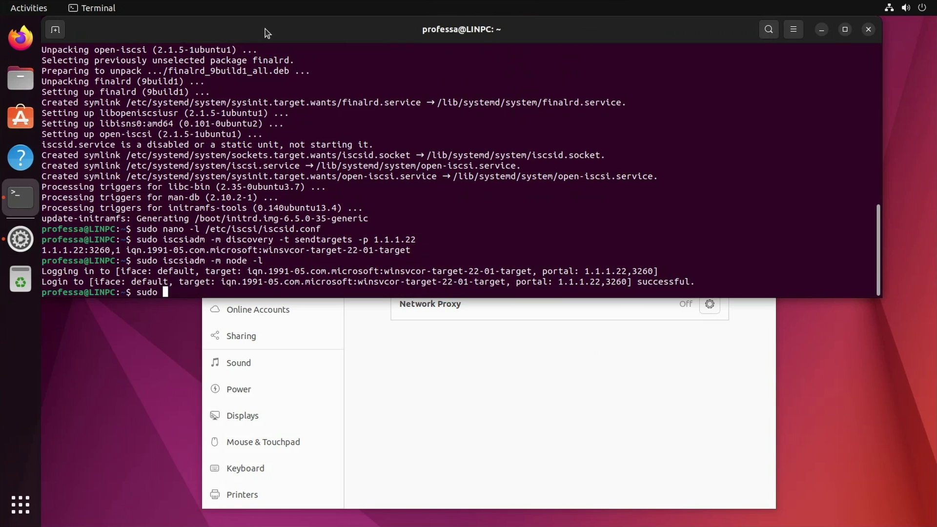
pyautogui.write('gnome-disks')
# - Format the 2.2 TB iSCSI disk's partition as Ext4 with volume name LUN0
pyautogui.press('Return')
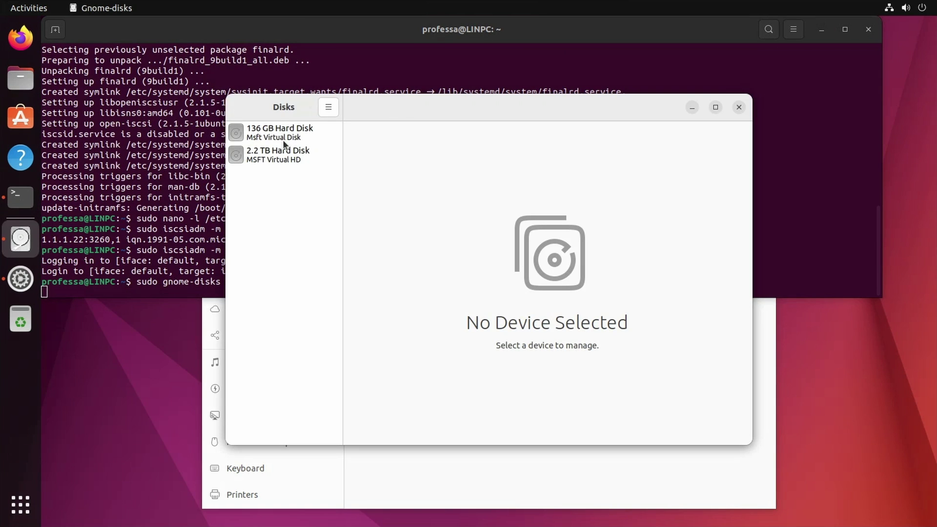
pyautogui.click(271, 156)
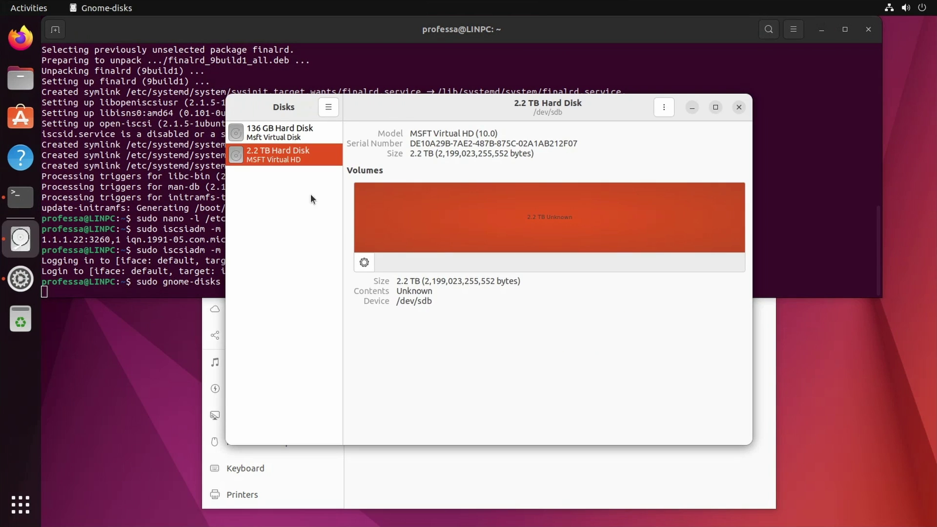
pyautogui.click(364, 262)
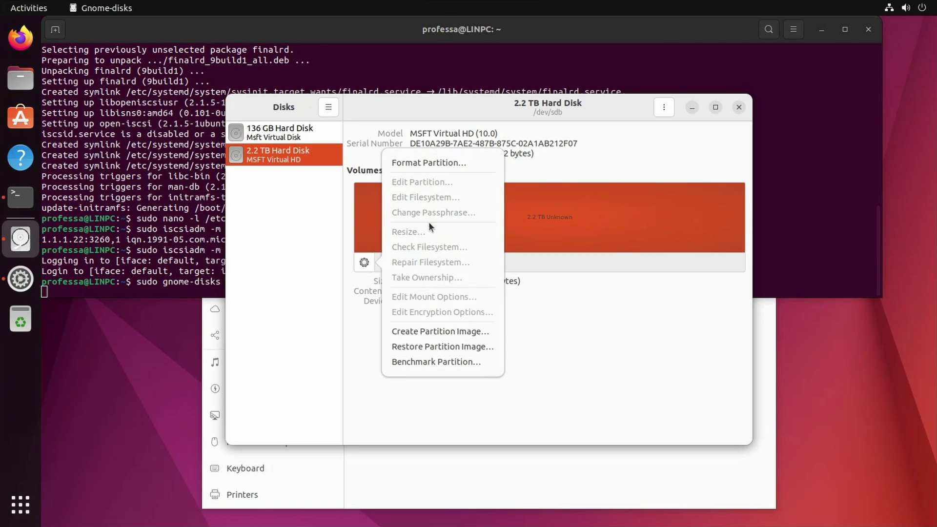
pyautogui.click(432, 164)
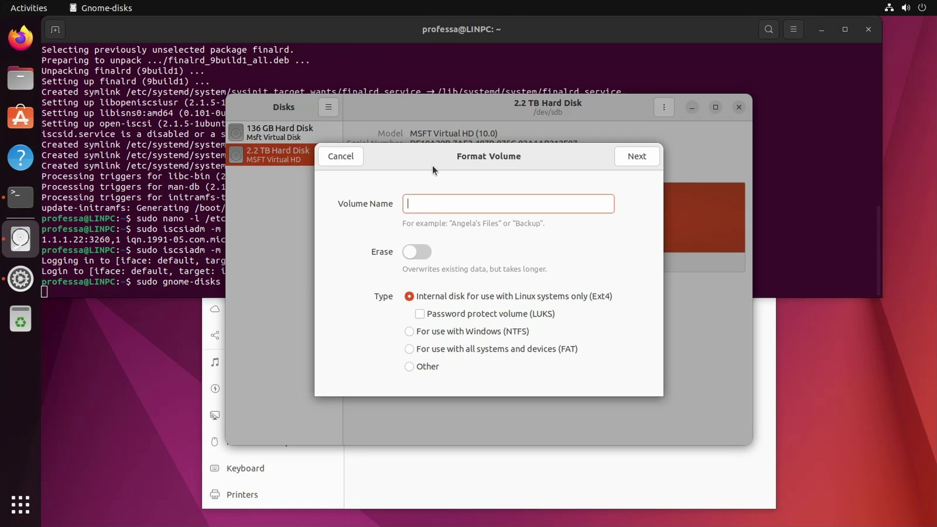
pyautogui.write('LUN0')
pyautogui.click(631, 160)
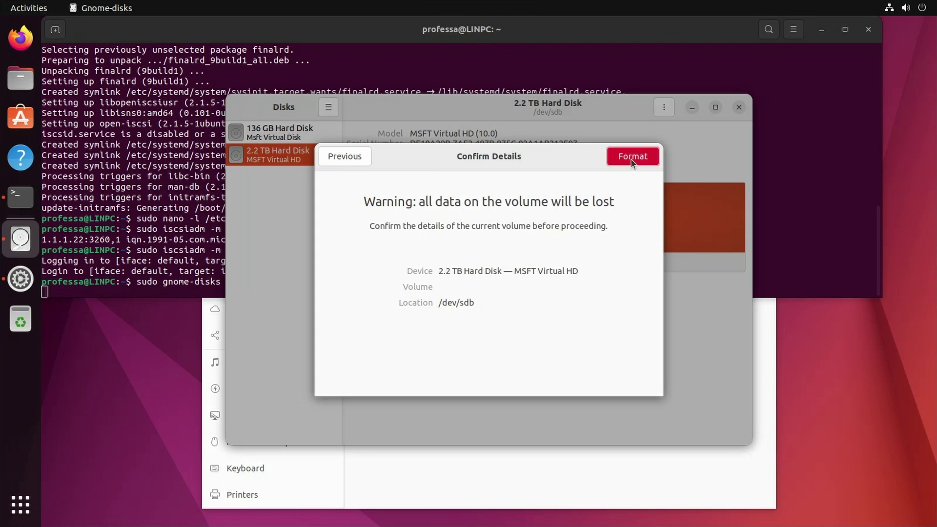
pyautogui.click(631, 157)
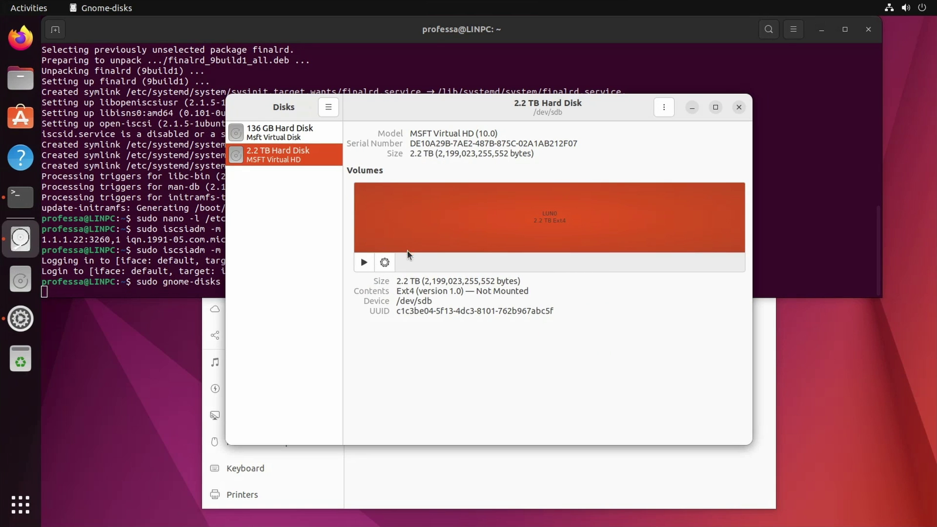
# - Set LUN0's mount point to /mnt/LUN0-Mount and mount the volume
pyautogui.click(386, 262)
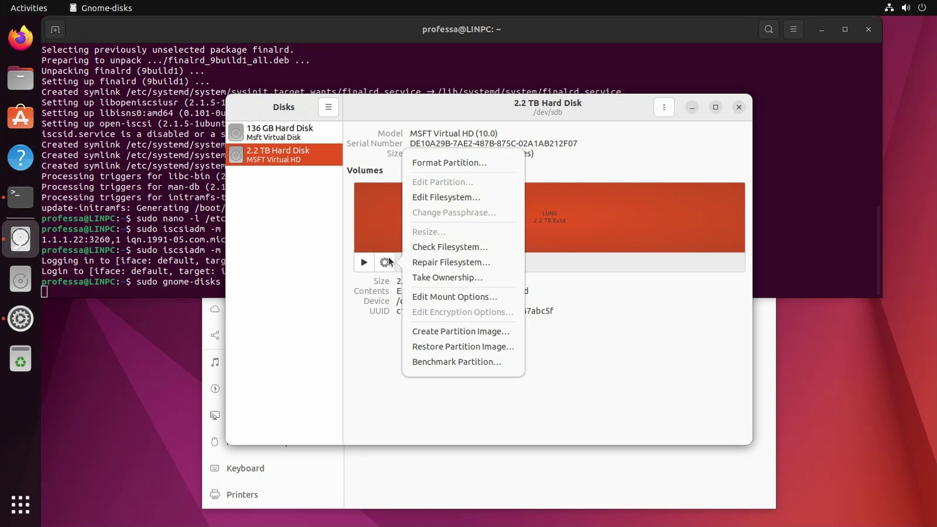
pyautogui.click(440, 296)
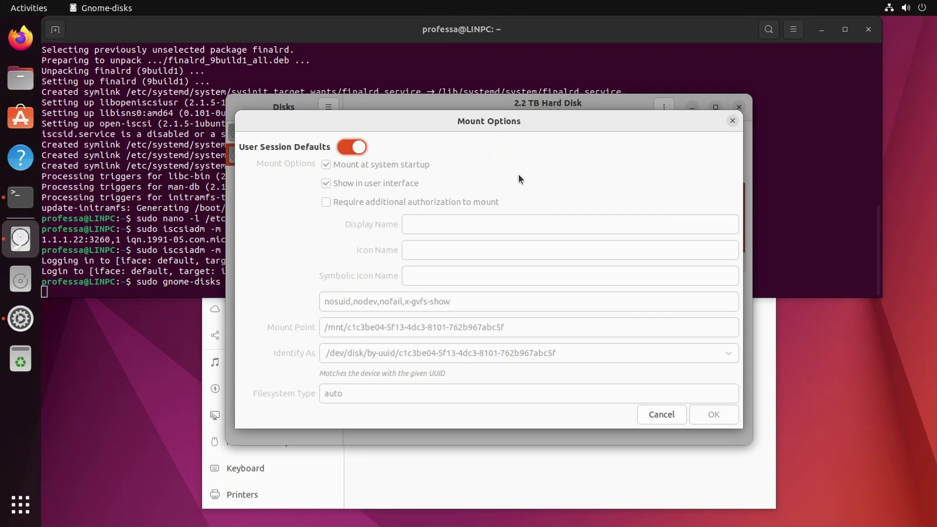
pyautogui.click(354, 149)
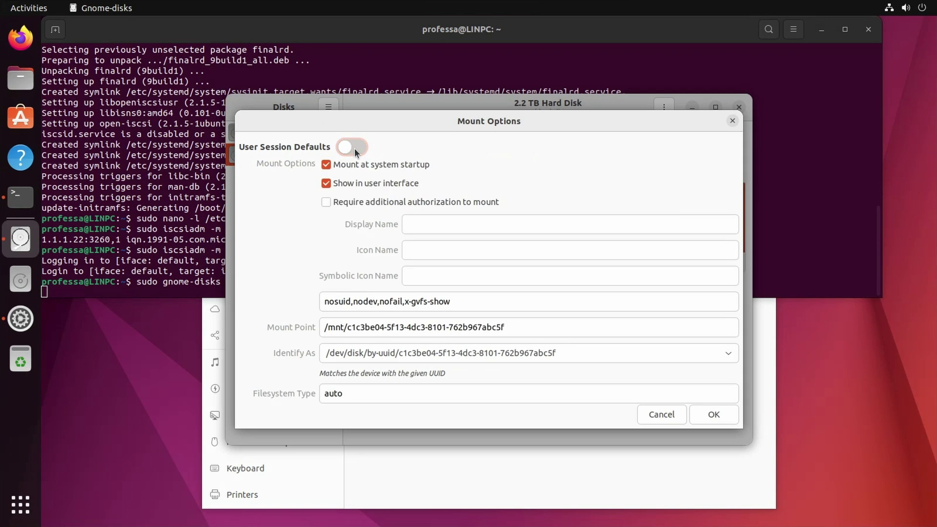
pyautogui.click(351, 326)
pyautogui.hotkey('shift', 'End')
pyautogui.press('Delete')
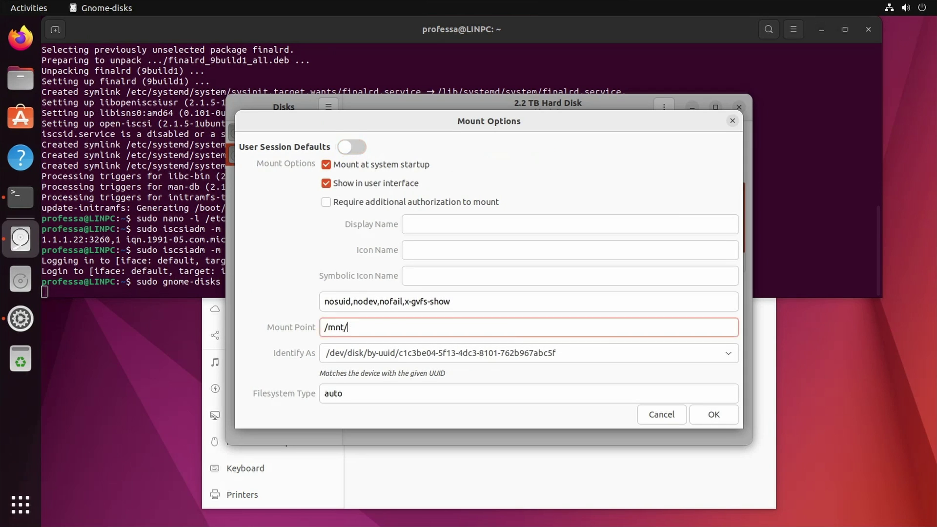
pyautogui.write('LUN0-Mount')
pyautogui.click(715, 414)
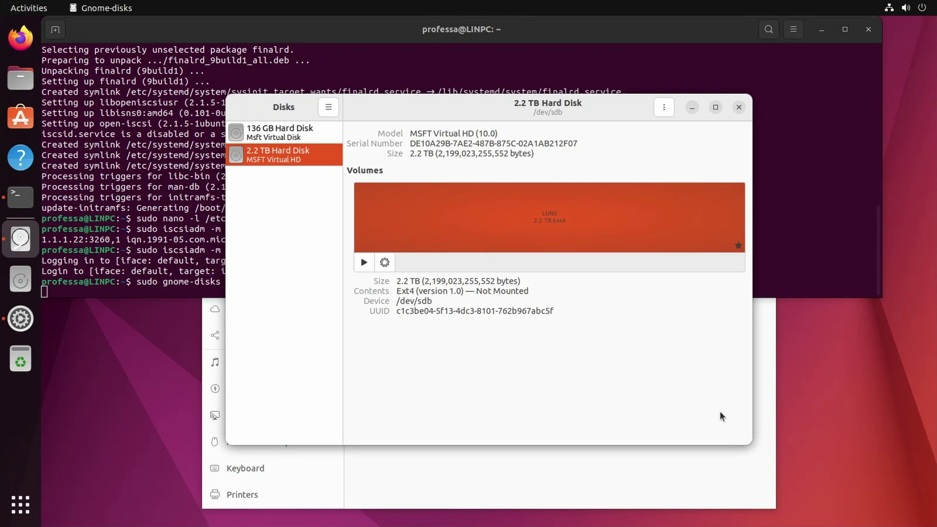
pyautogui.click(368, 268)
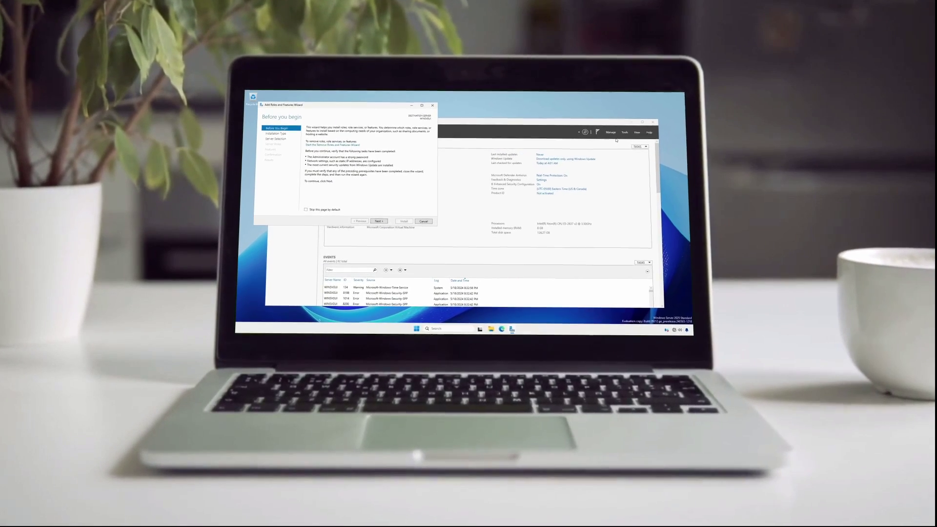
# - Move the Add Roles and Features wizard through Server Selection to the Server Roles page
pyautogui.click(282, 139)
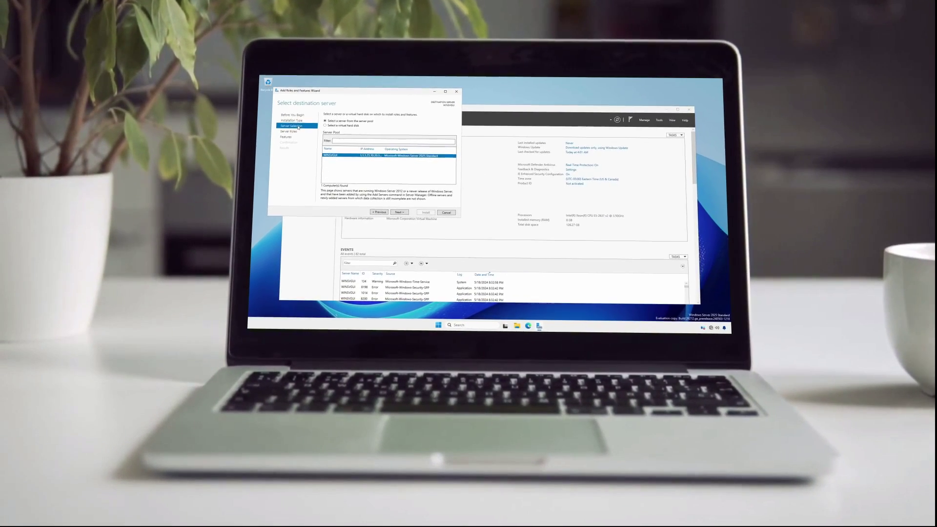
pyautogui.click(293, 130)
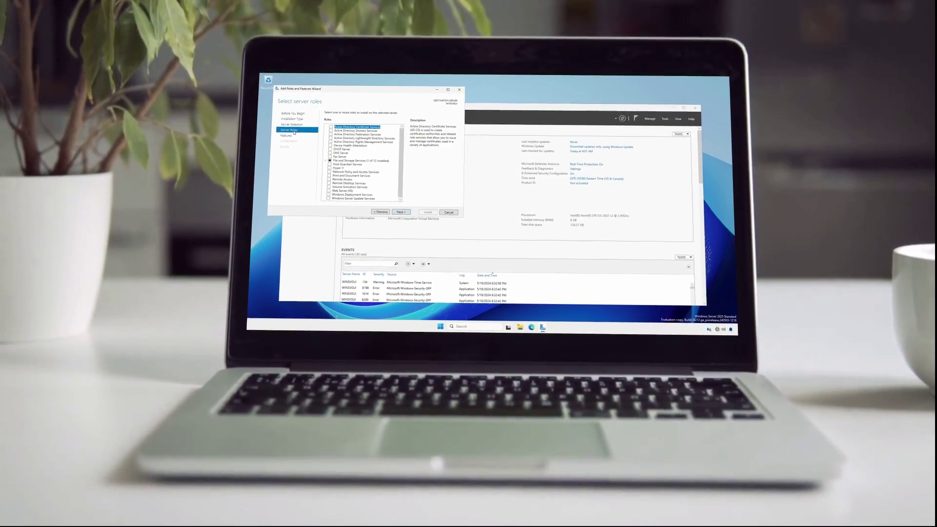